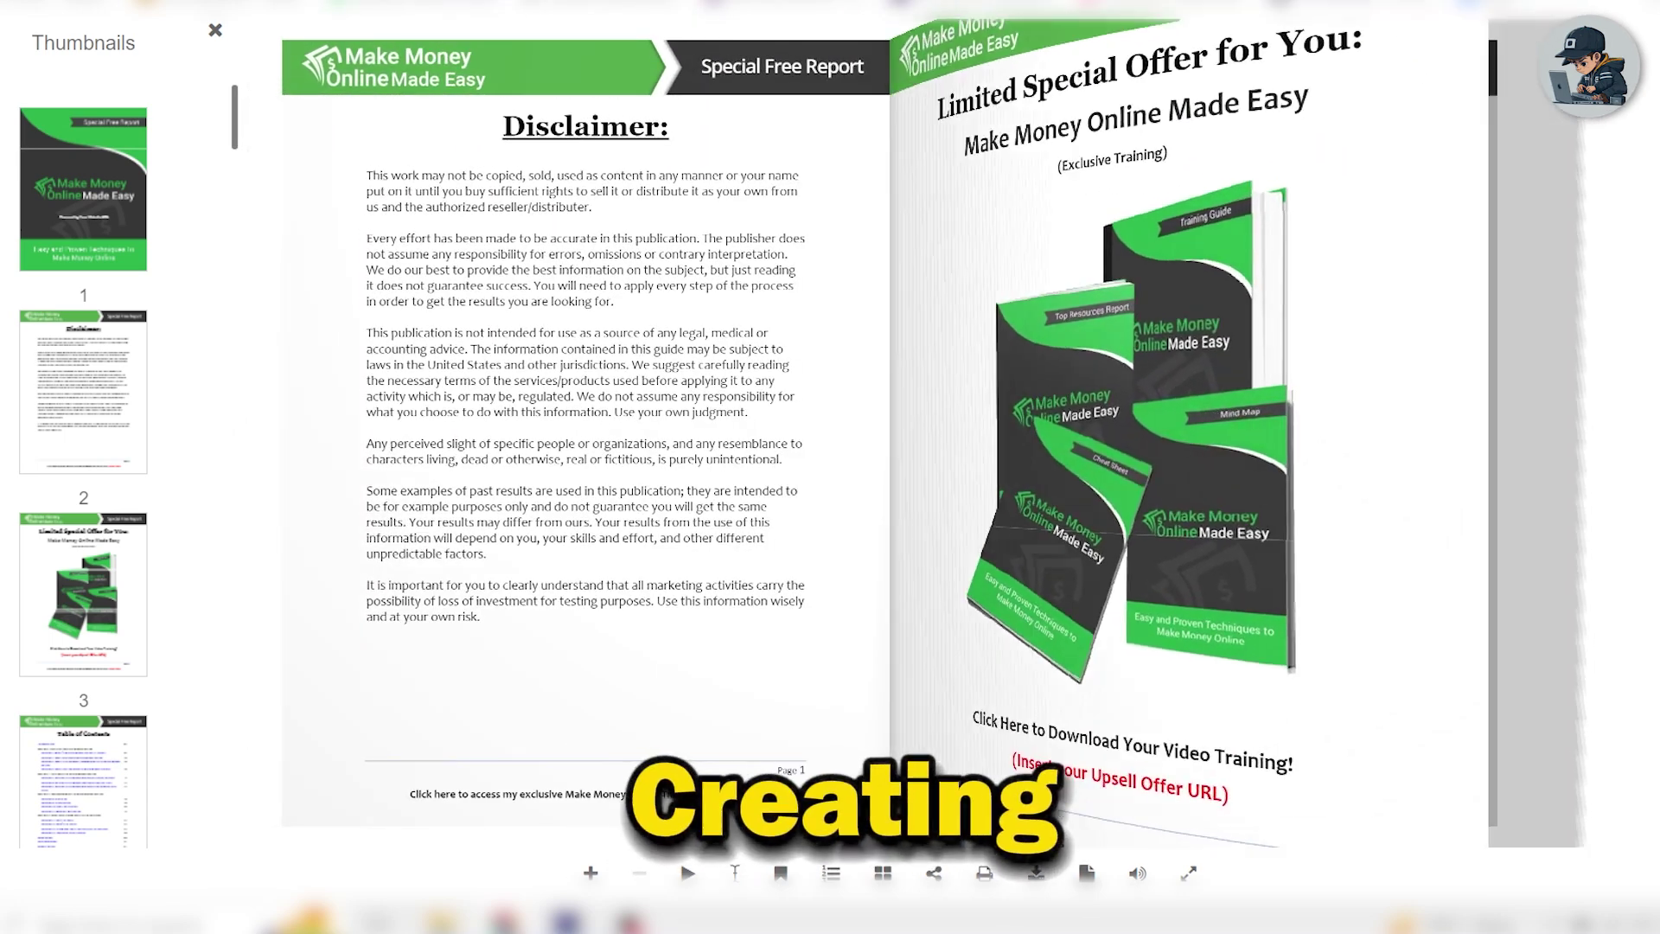
key(Right)
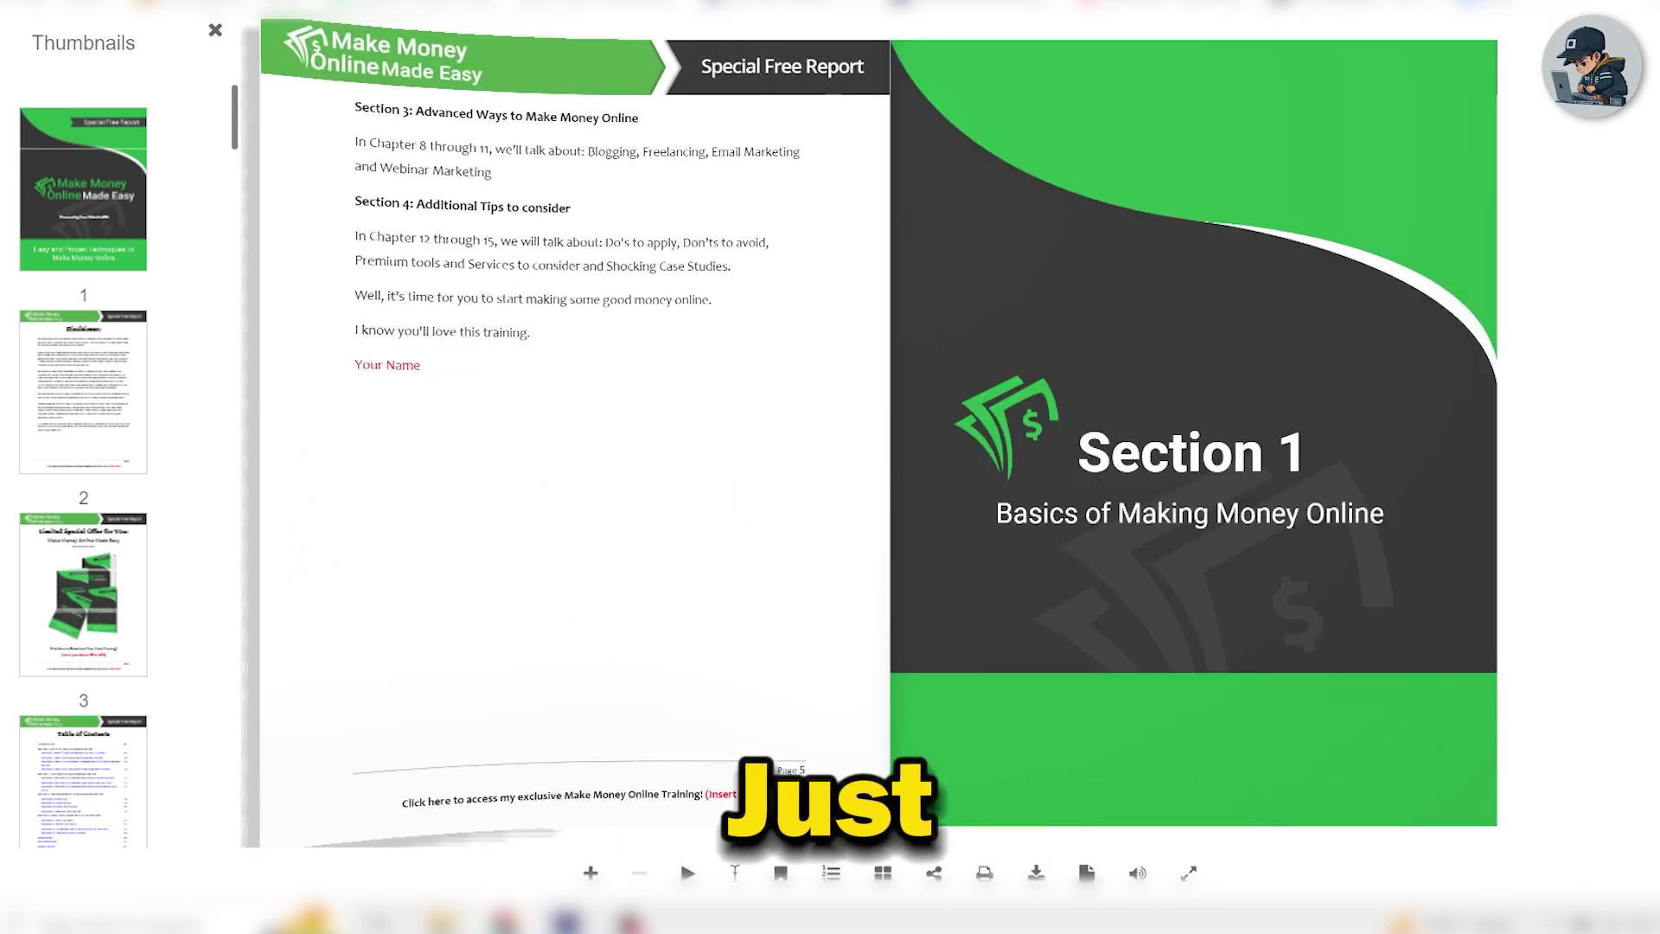
- Flip the Make Money Online Made Easy flipbook forward from the Disclaimer spread to pages 13–14
key(Right)
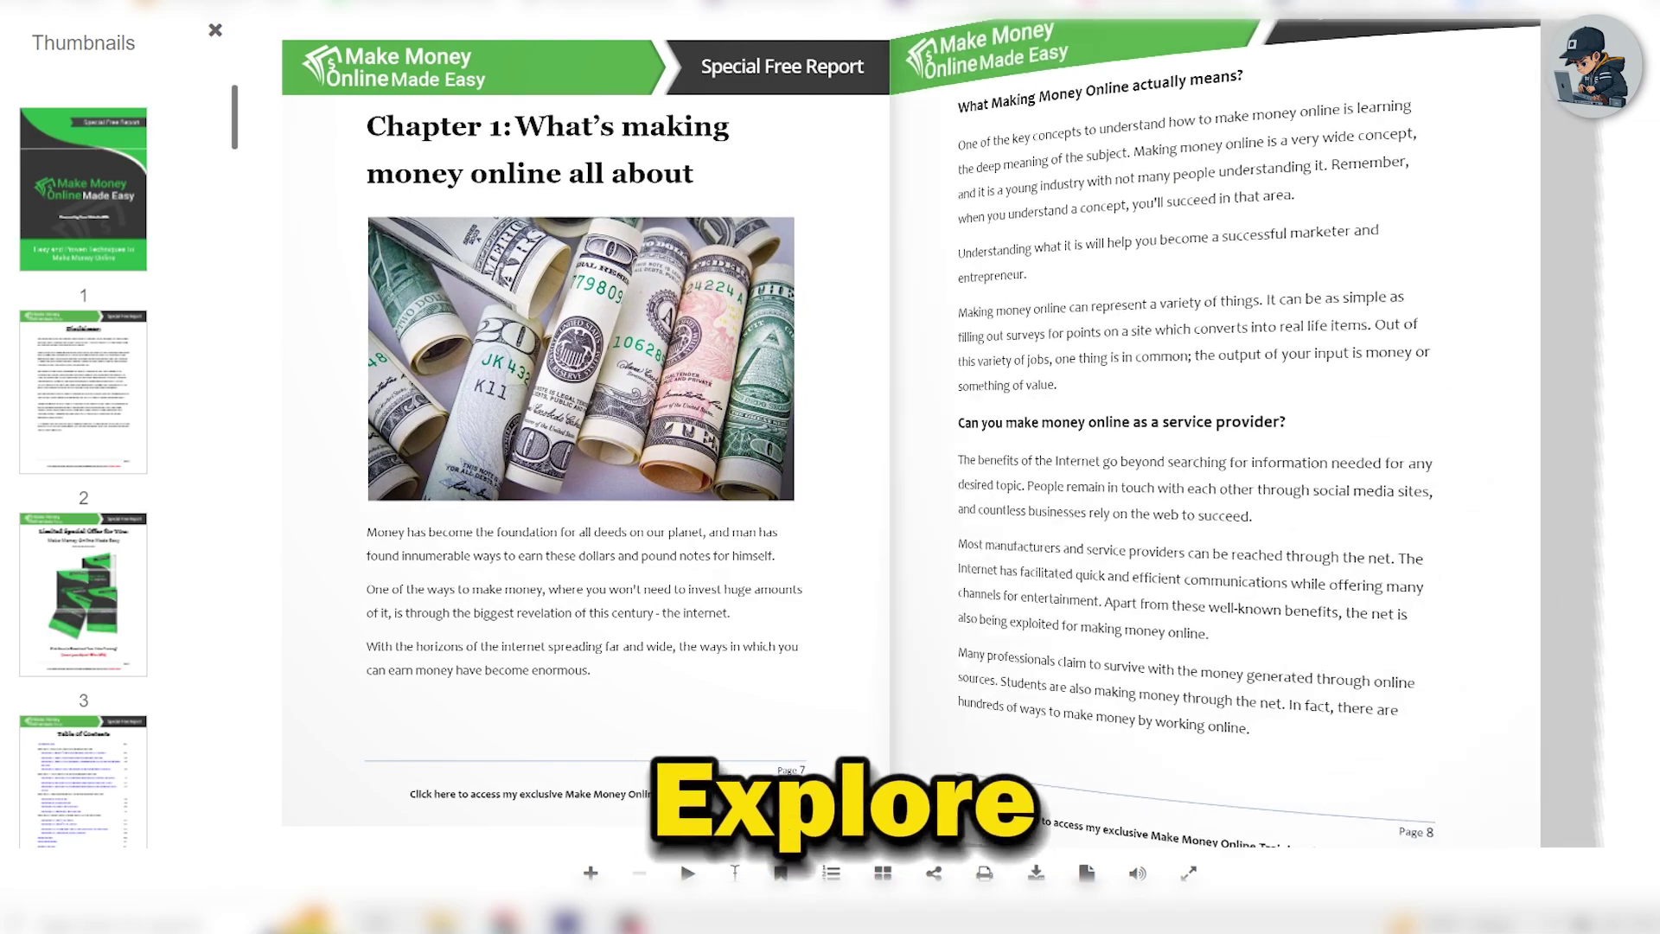
key(Right)
key(Right)
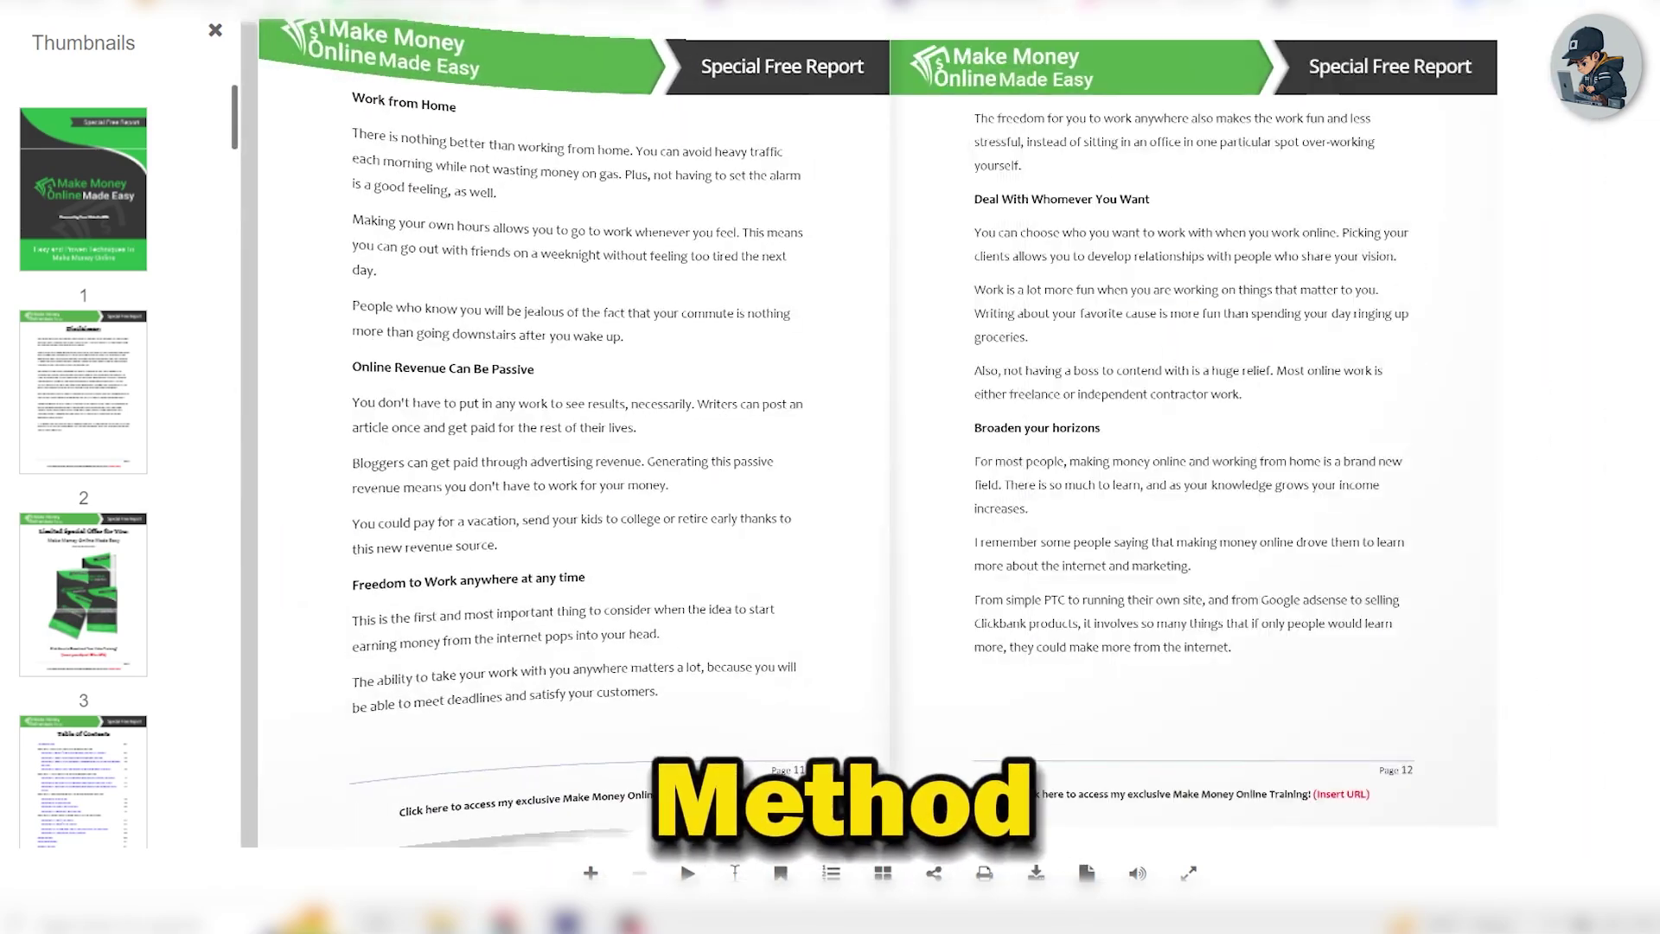
key(Right)
key(Right)
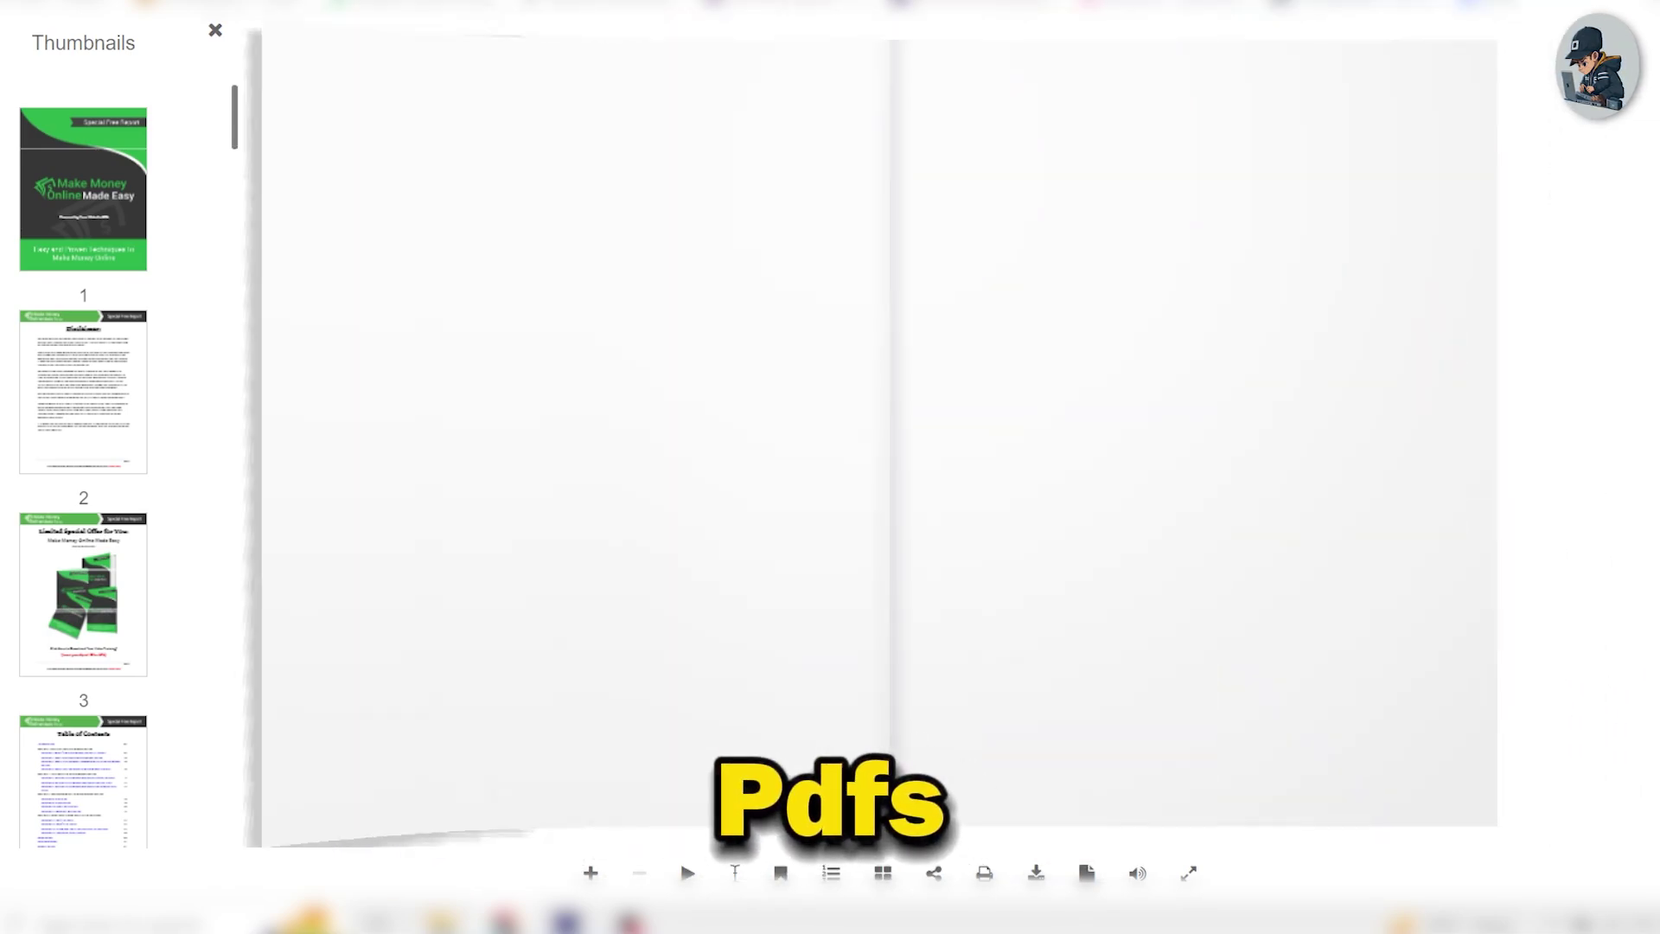
key(Right)
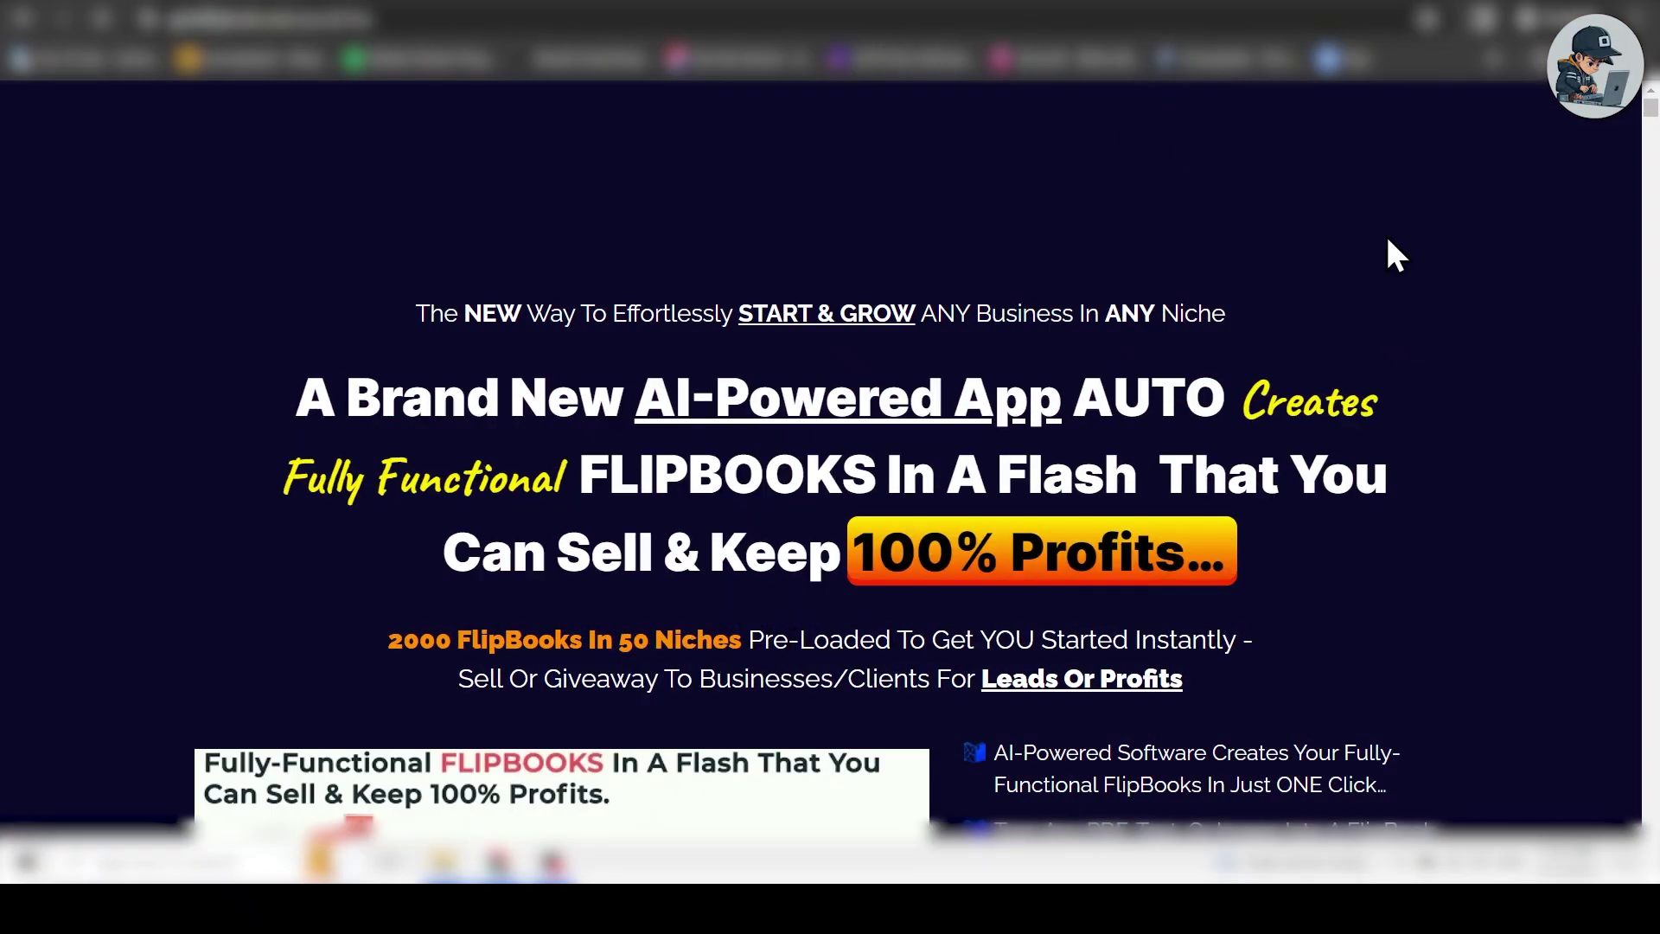
- Scroll to the Exclusive & Limited one-time-cost offer and choose GET INSTANT ACCESS TO AIFlipBook
scroll(1547, 235, down, 6)
scroll(1297, 172, down, 5)
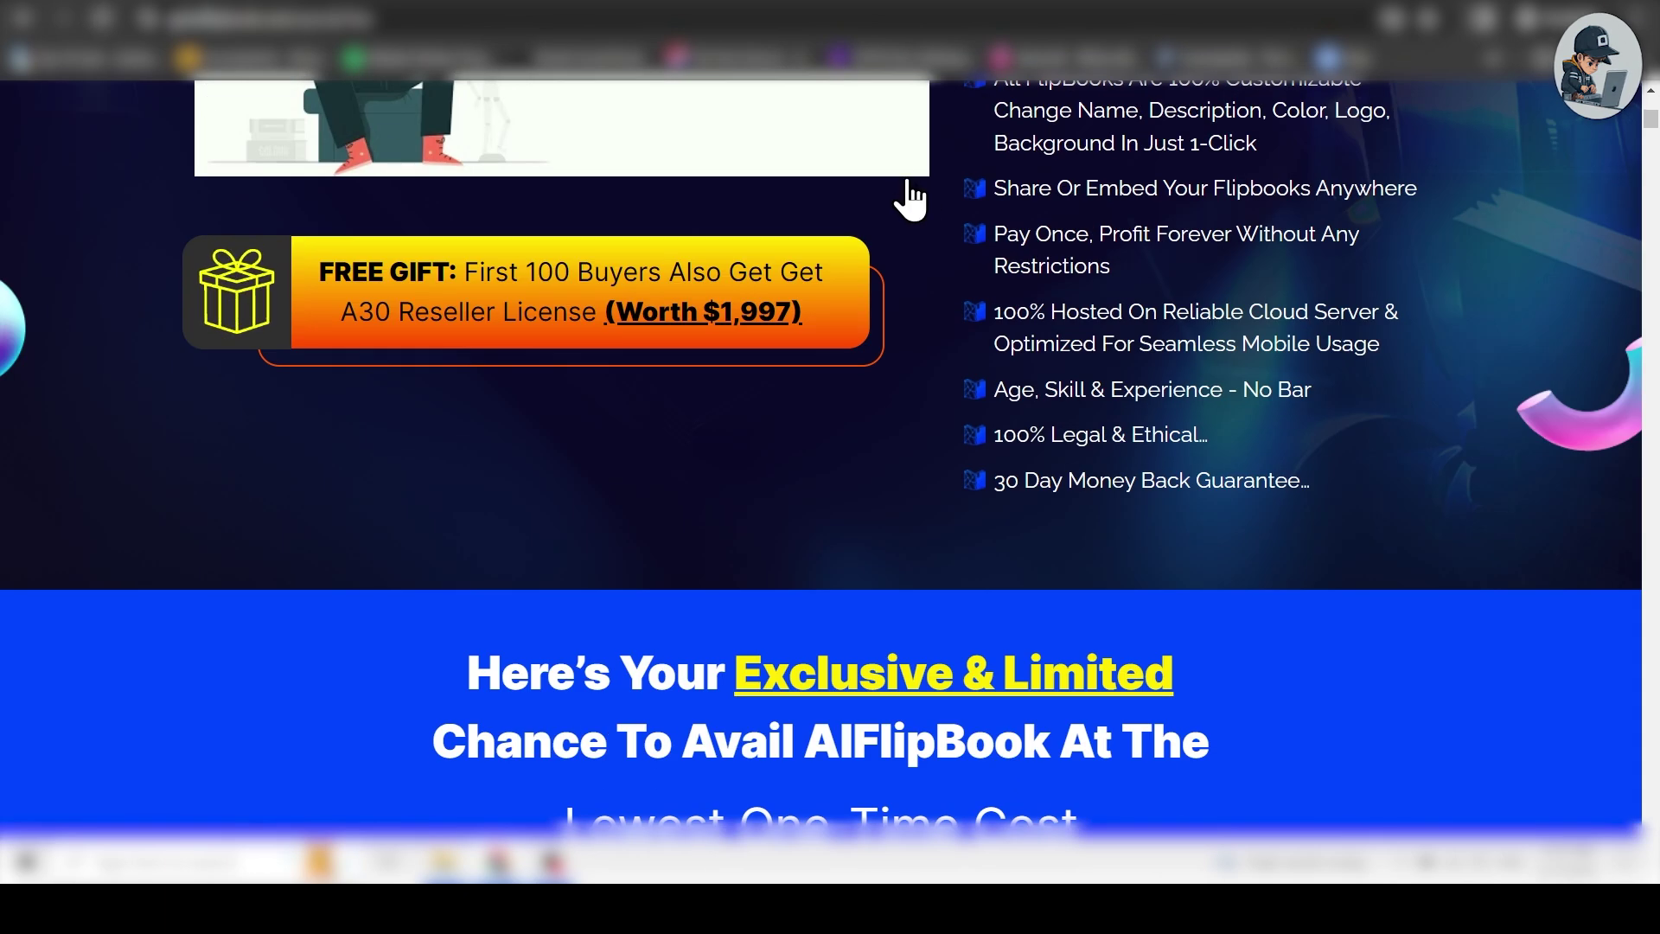
scroll(907, 186, down, 5)
click(919, 458)
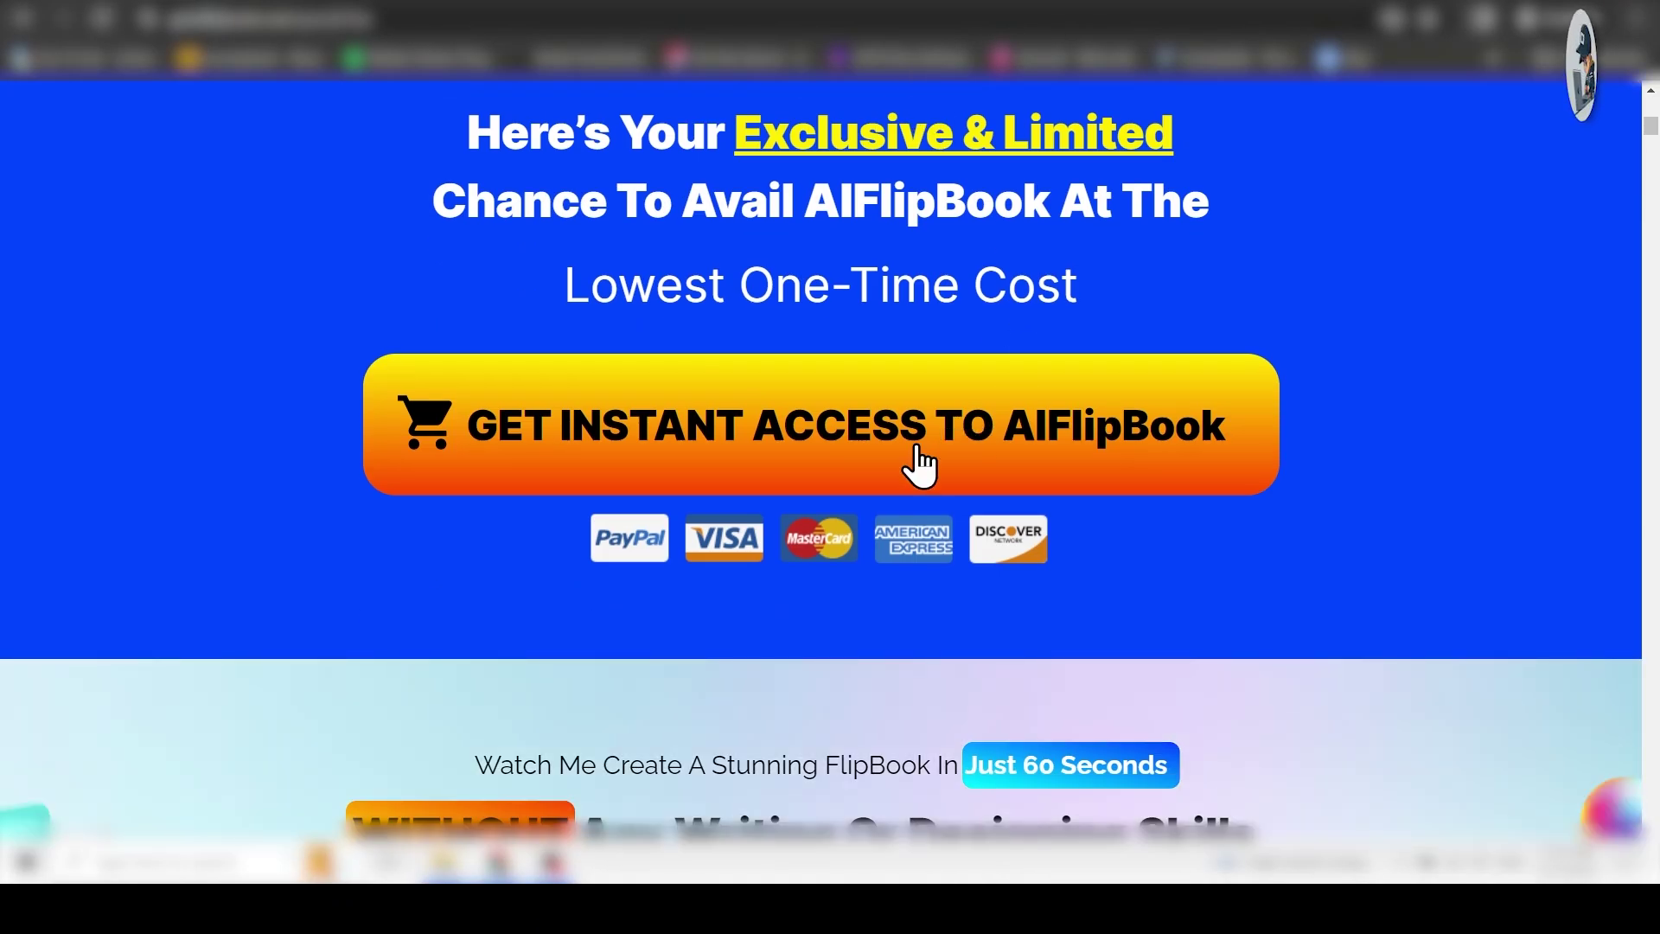
scroll(914, 460, up, 1)
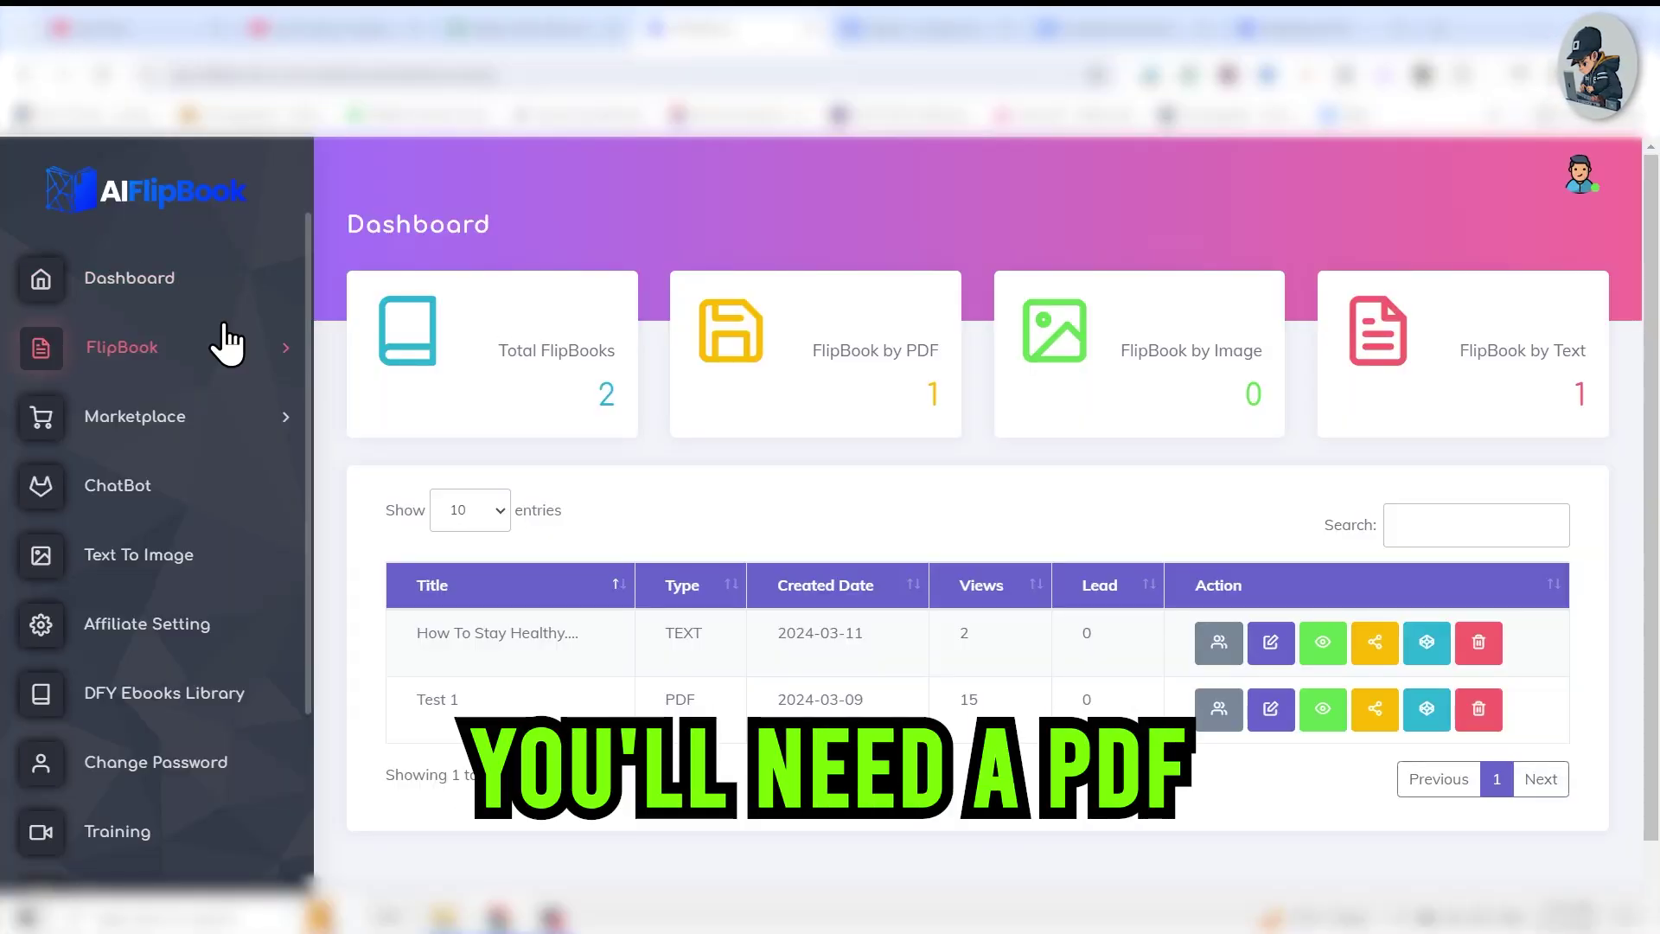
scroll(938, 289, up, 2)
scroll(942, 294, up, 1)
scroll(977, 302, up, 3)
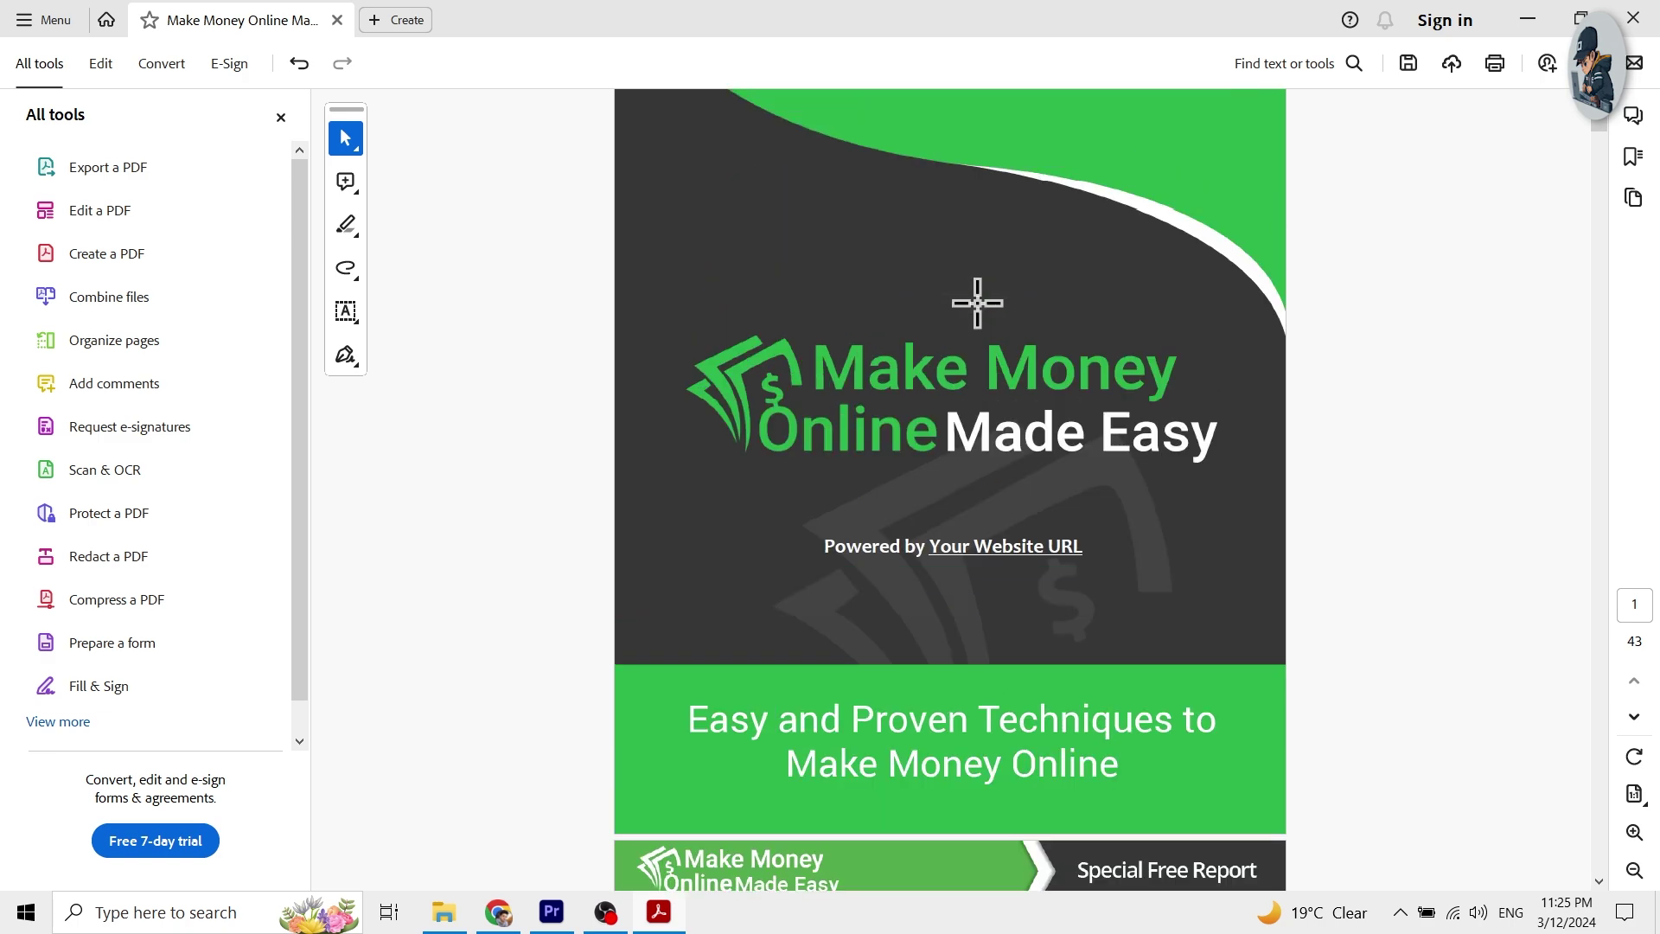
scroll(972, 298, down, 2)
scroll(977, 298, down, 3)
scroll(1037, 389, down, 2)
scroll(1093, 484, down, 7)
scroll(1080, 480, down, 5)
scroll(1081, 480, down, 5)
scroll(1076, 471, down, 4)
scroll(1075, 471, down, 5)
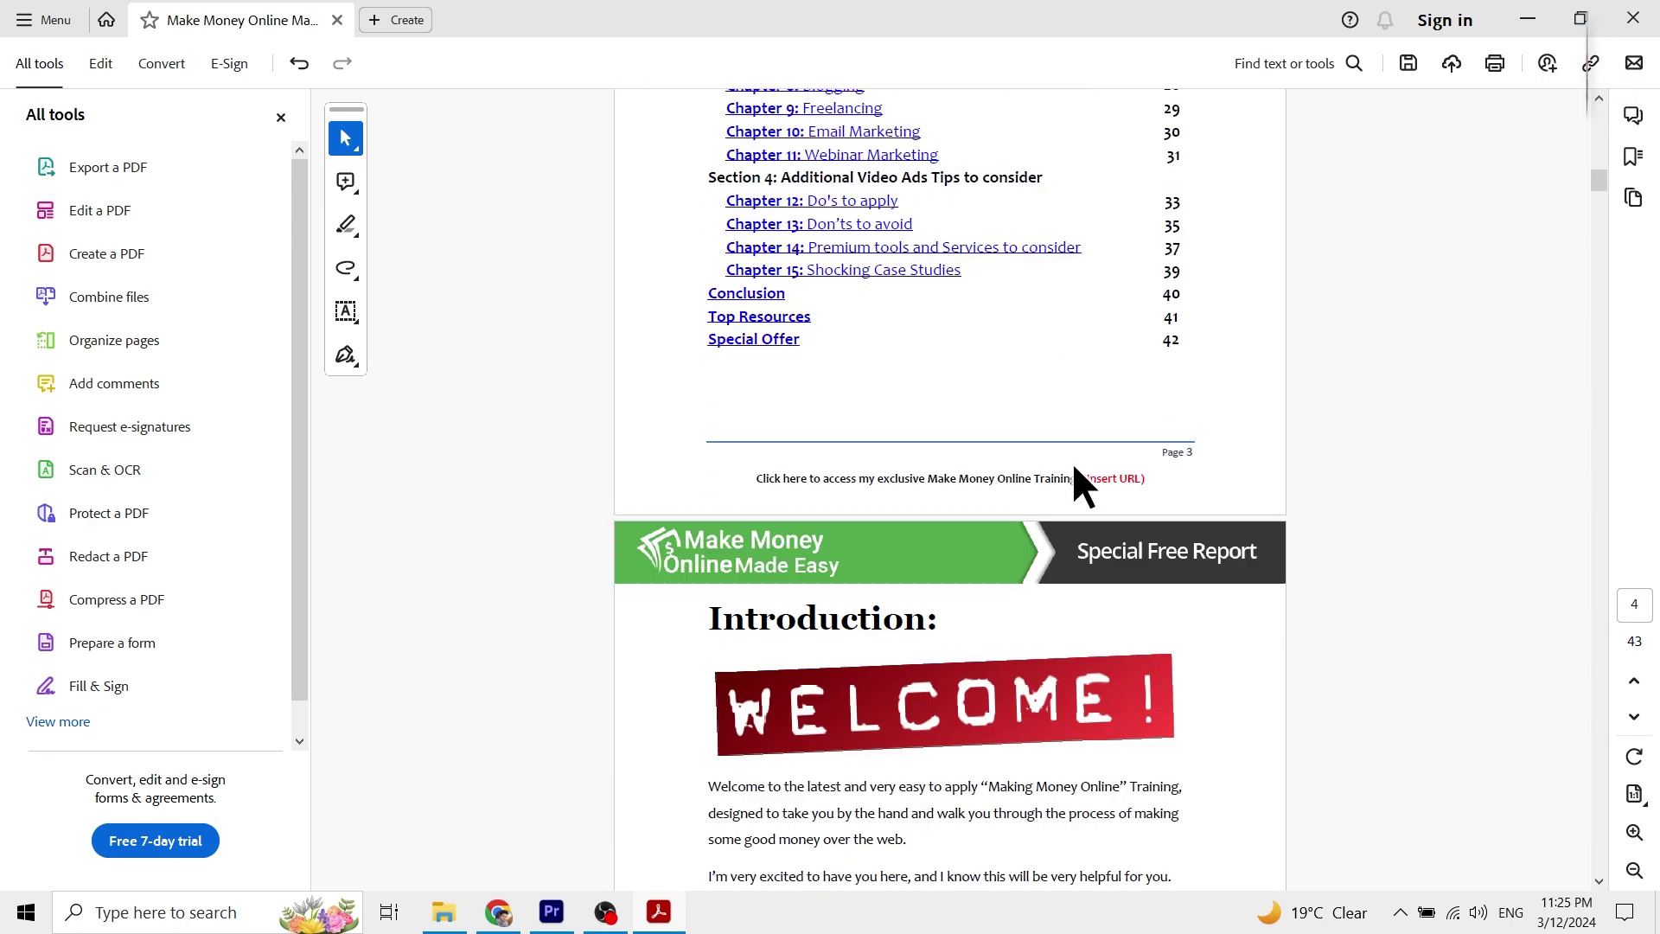
scroll(1074, 468, down, 6)
scroll(1075, 467, down, 3)
scroll(1072, 464, down, 5)
scroll(1072, 464, up, 3)
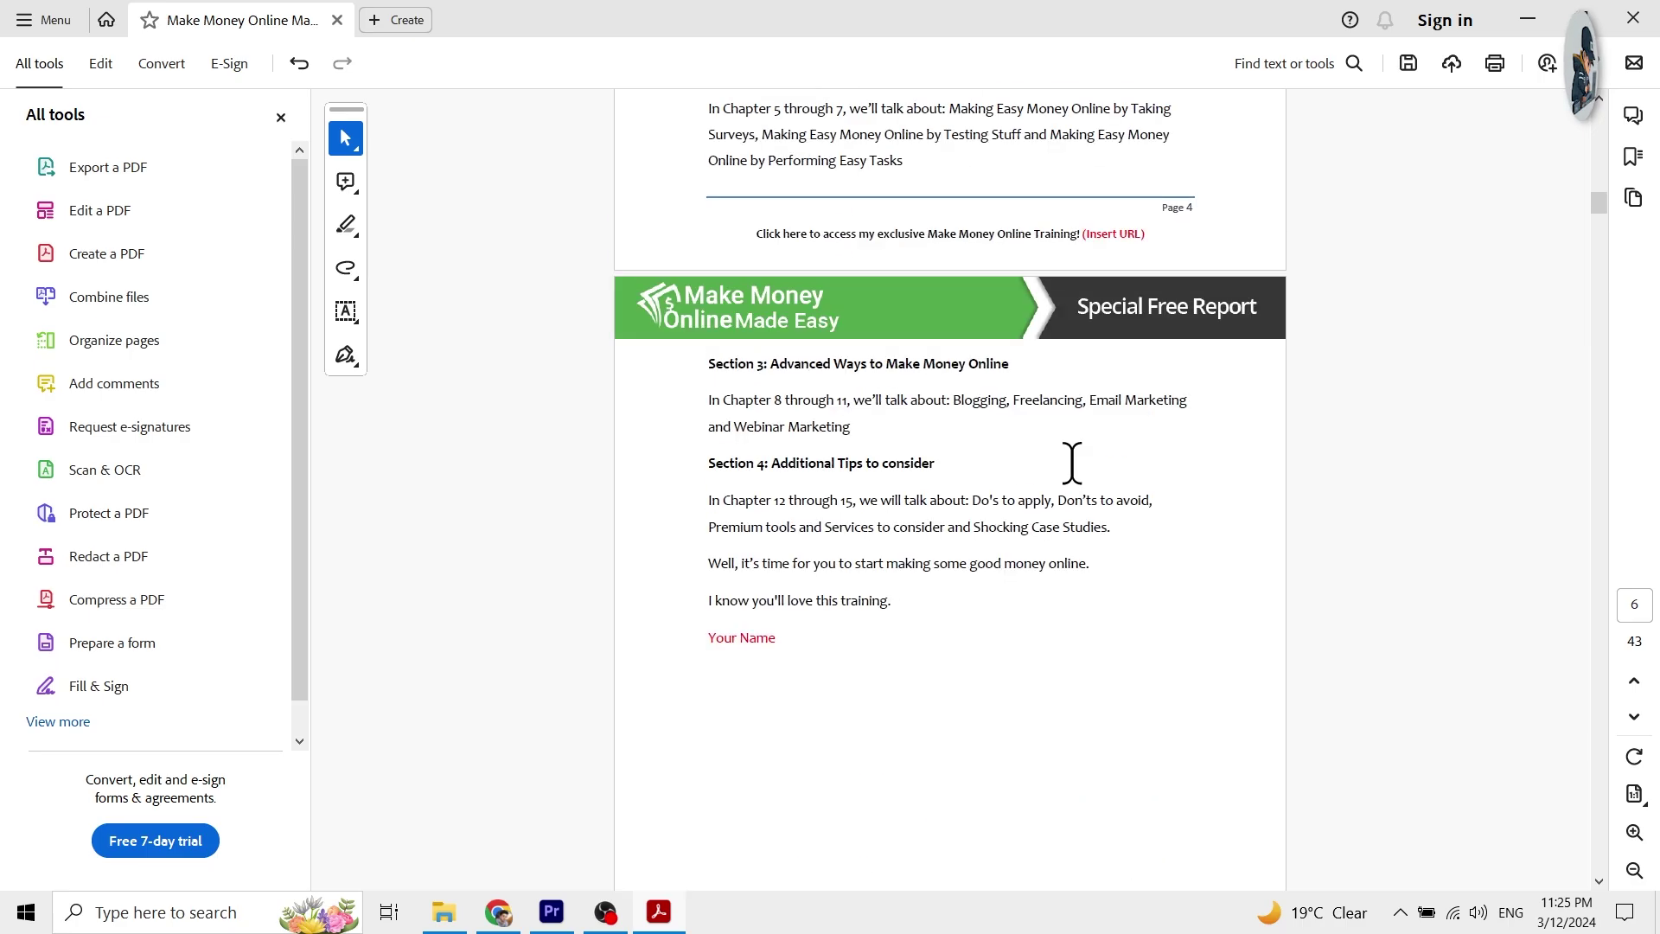
scroll(1072, 465, up, 4)
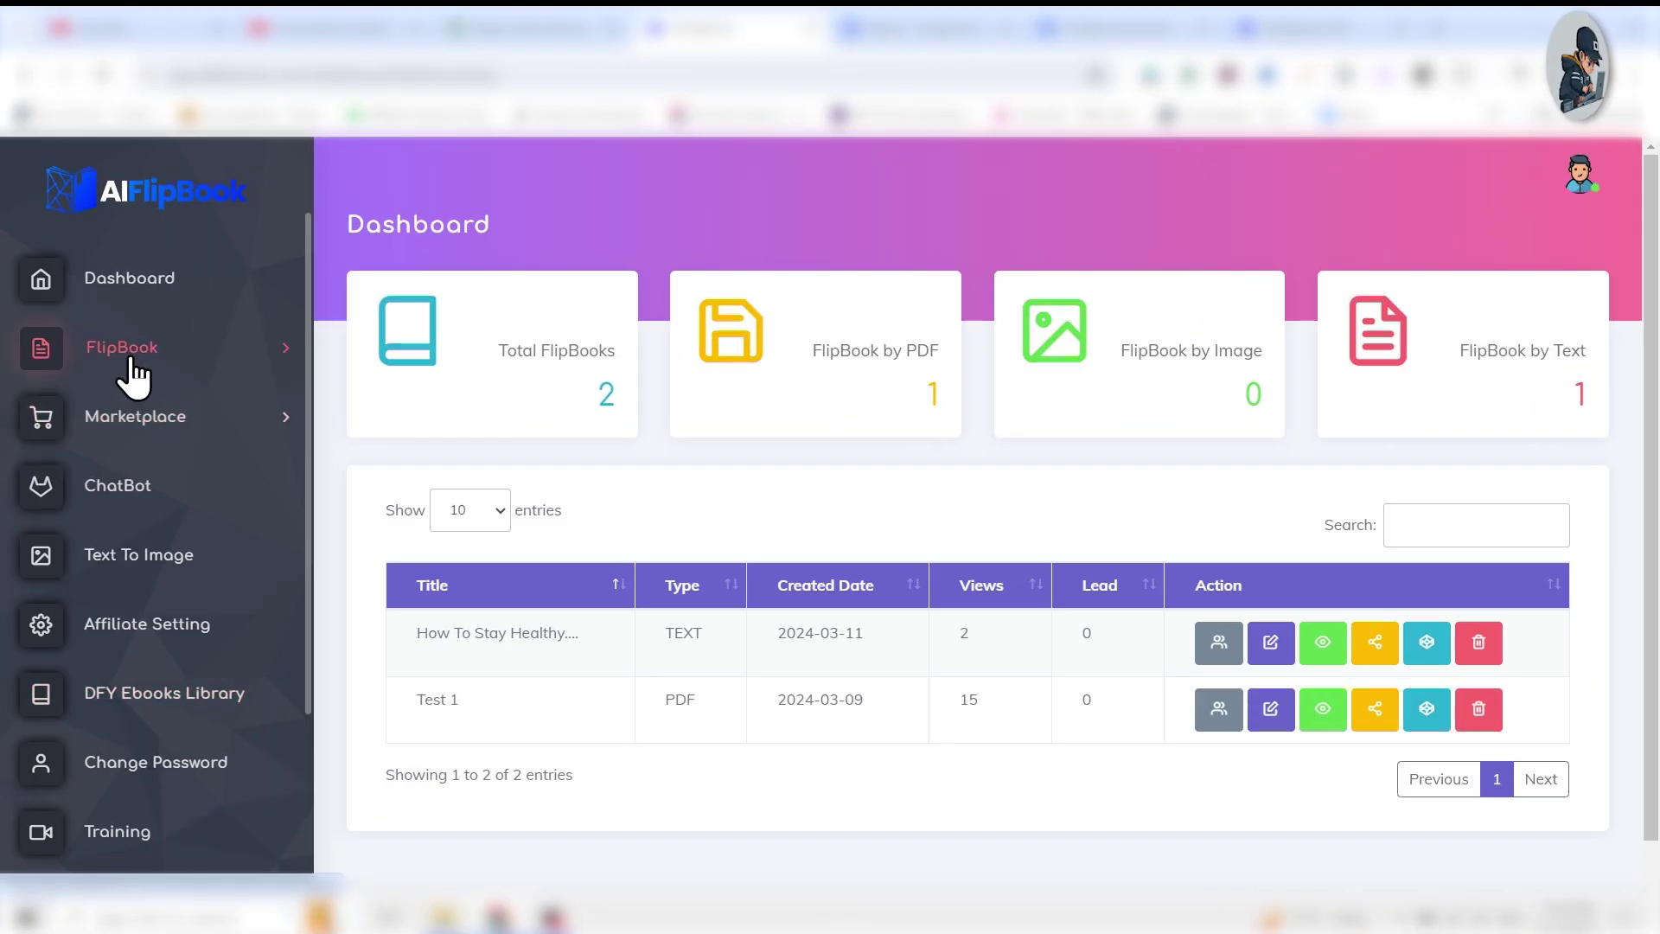
- Start a new PDF flipbook titled 'Make money Online' and attach the Make Money Online report PDF
click(137, 358)
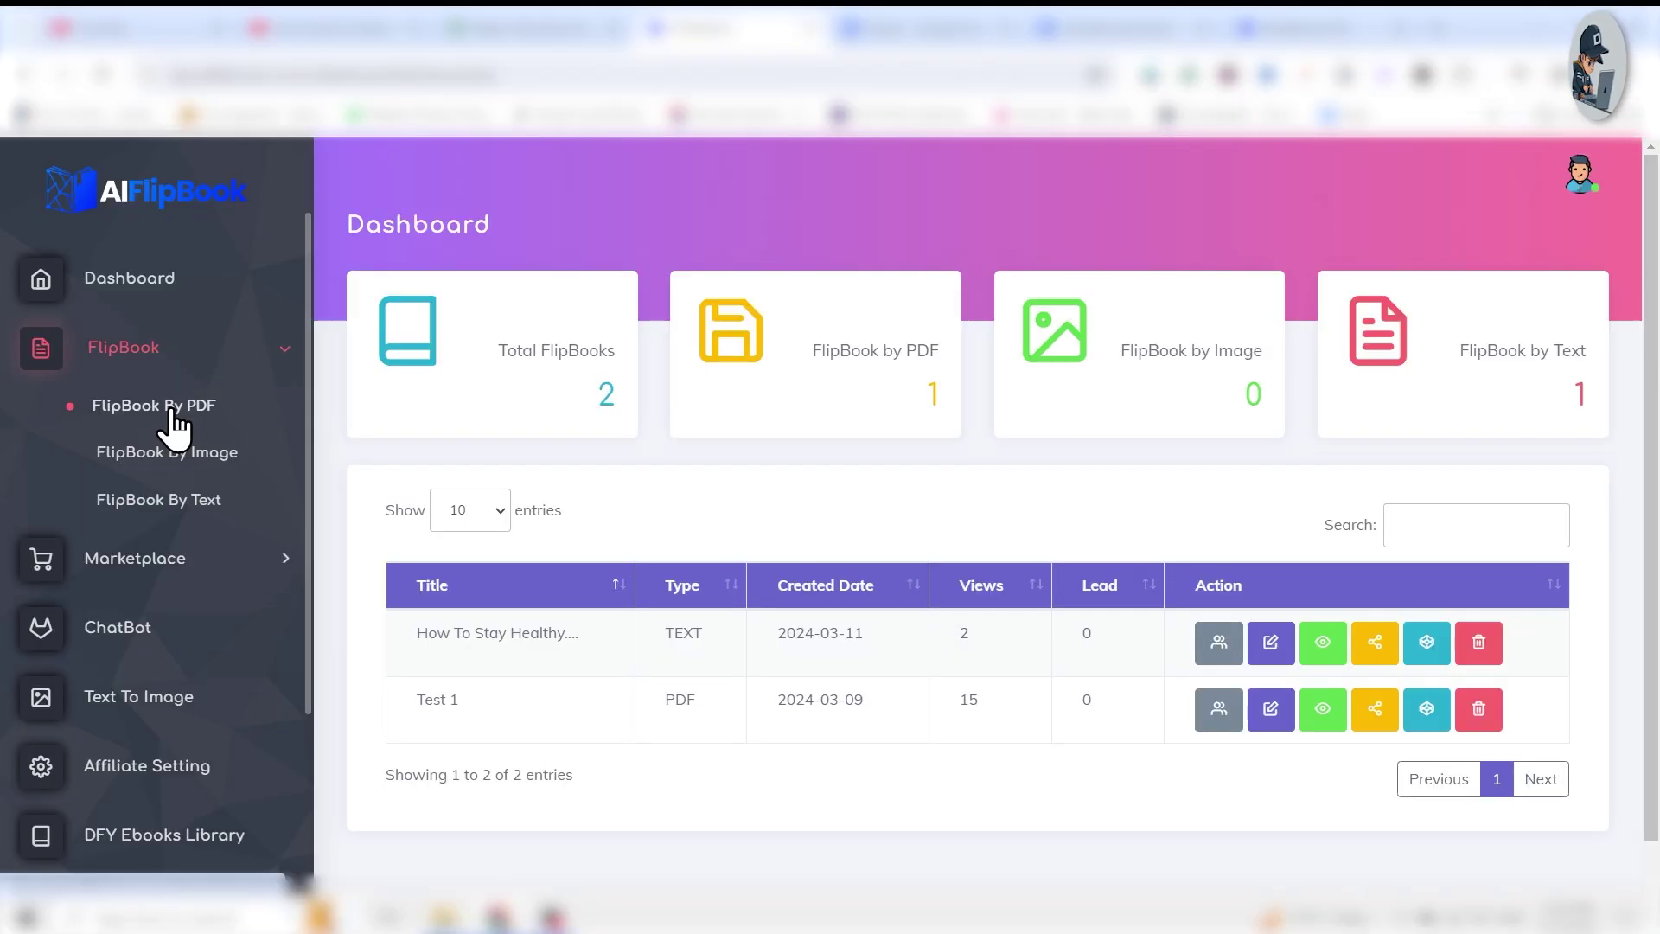
click(172, 413)
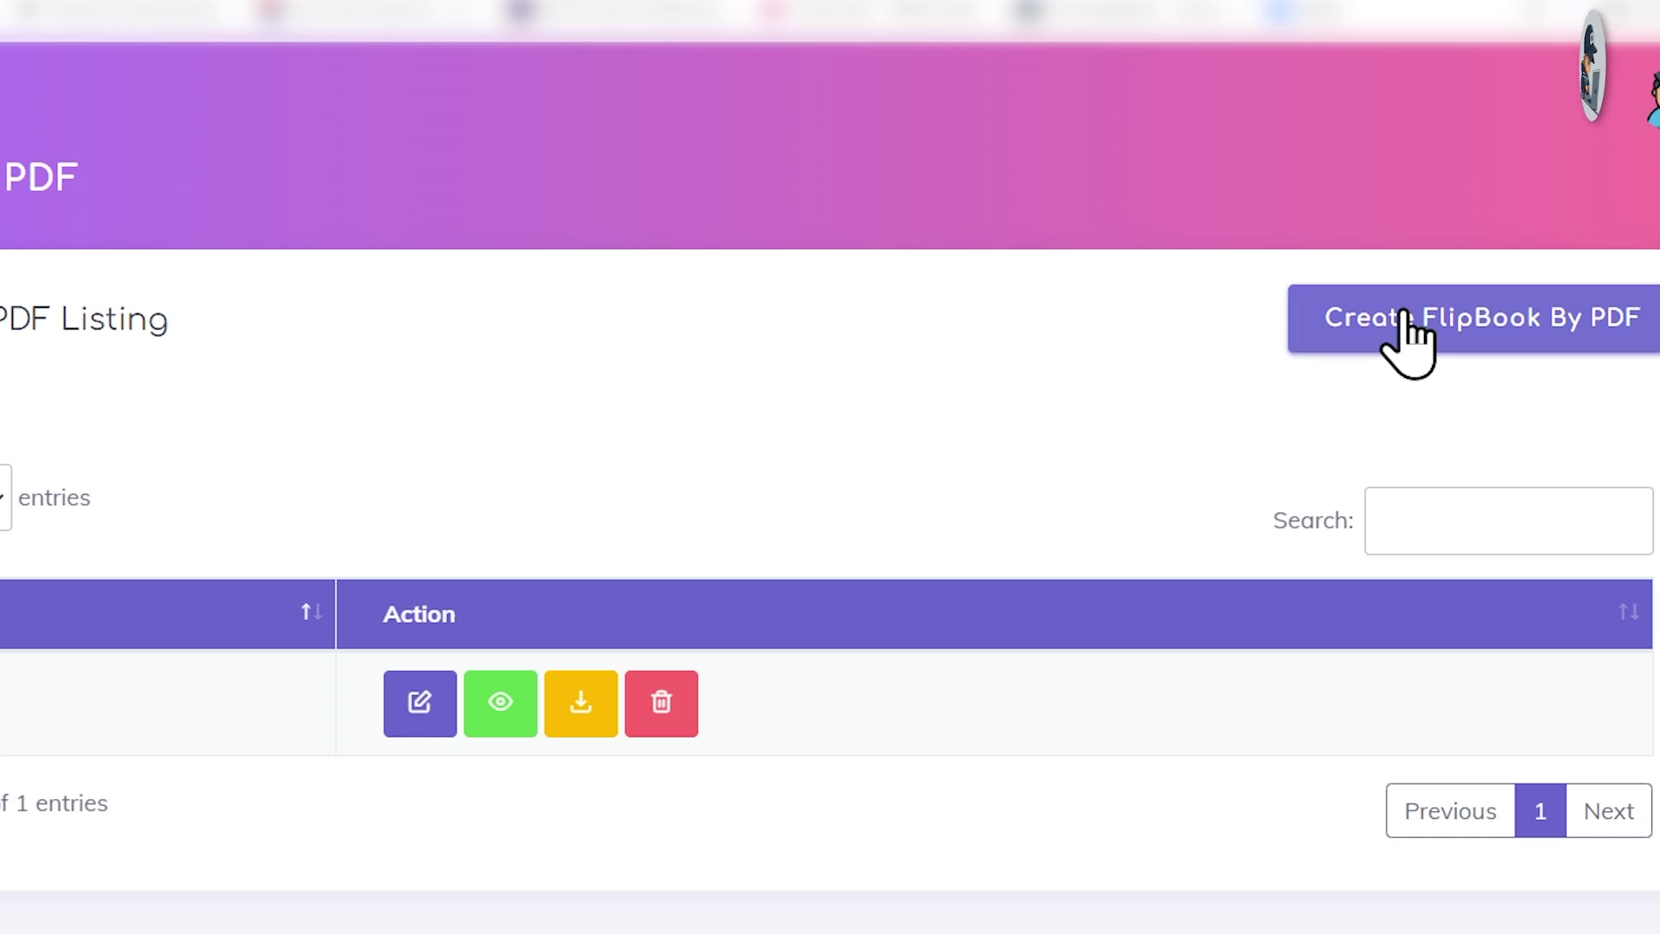
click(1407, 342)
click(448, 484)
text(Make money Online)
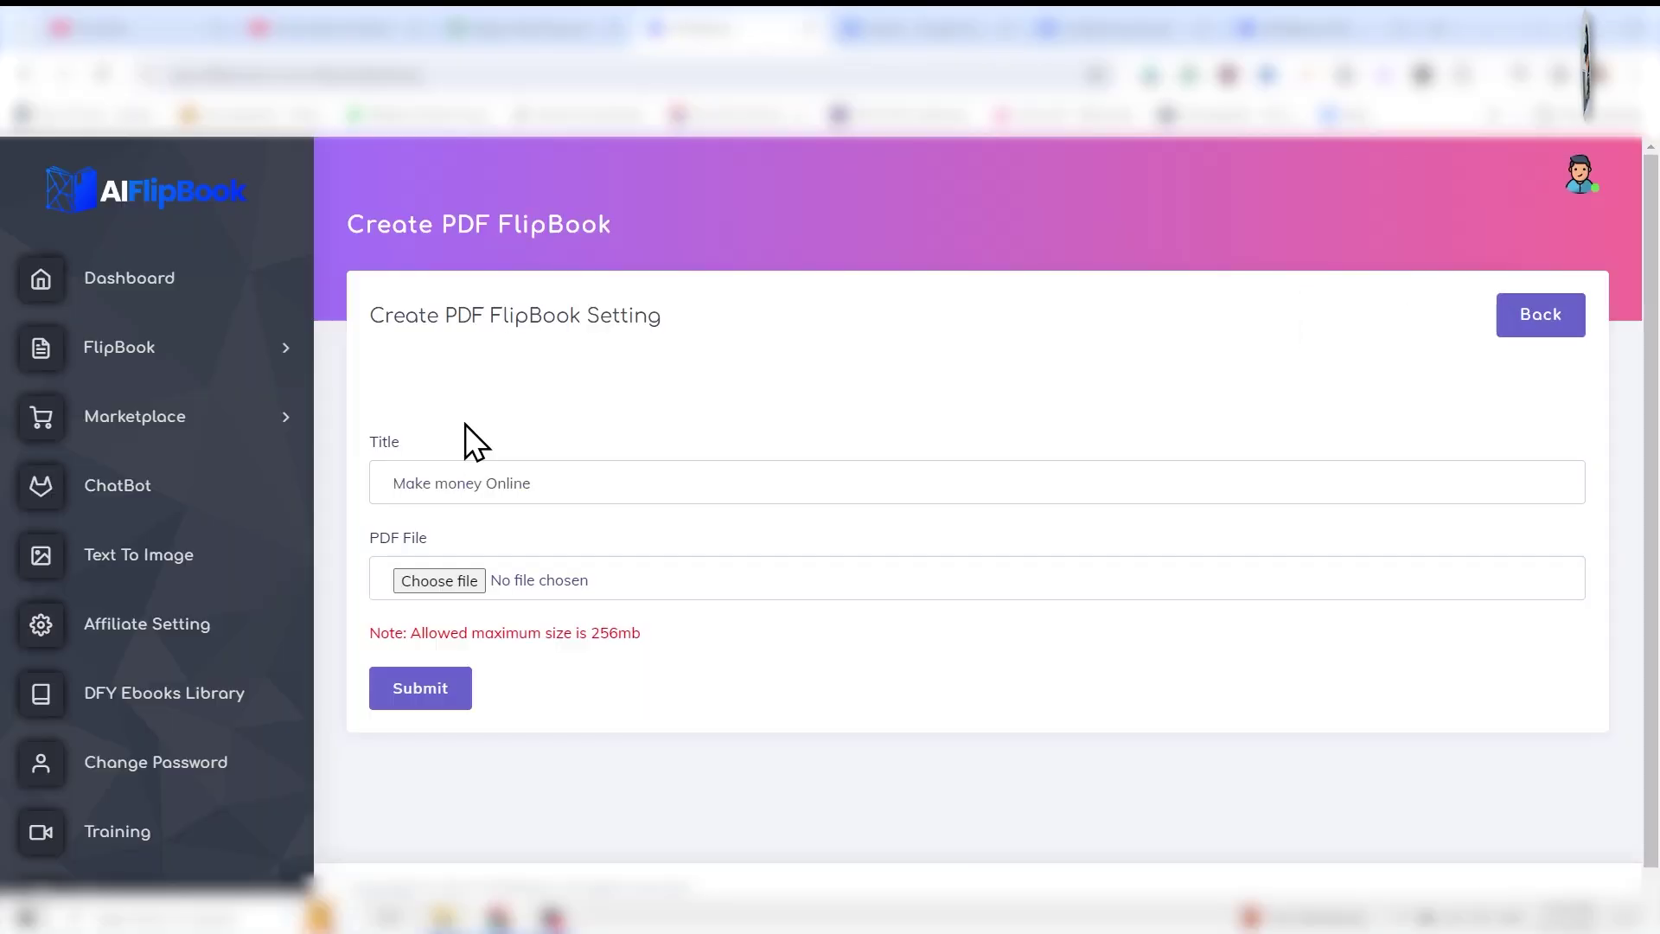
click(469, 588)
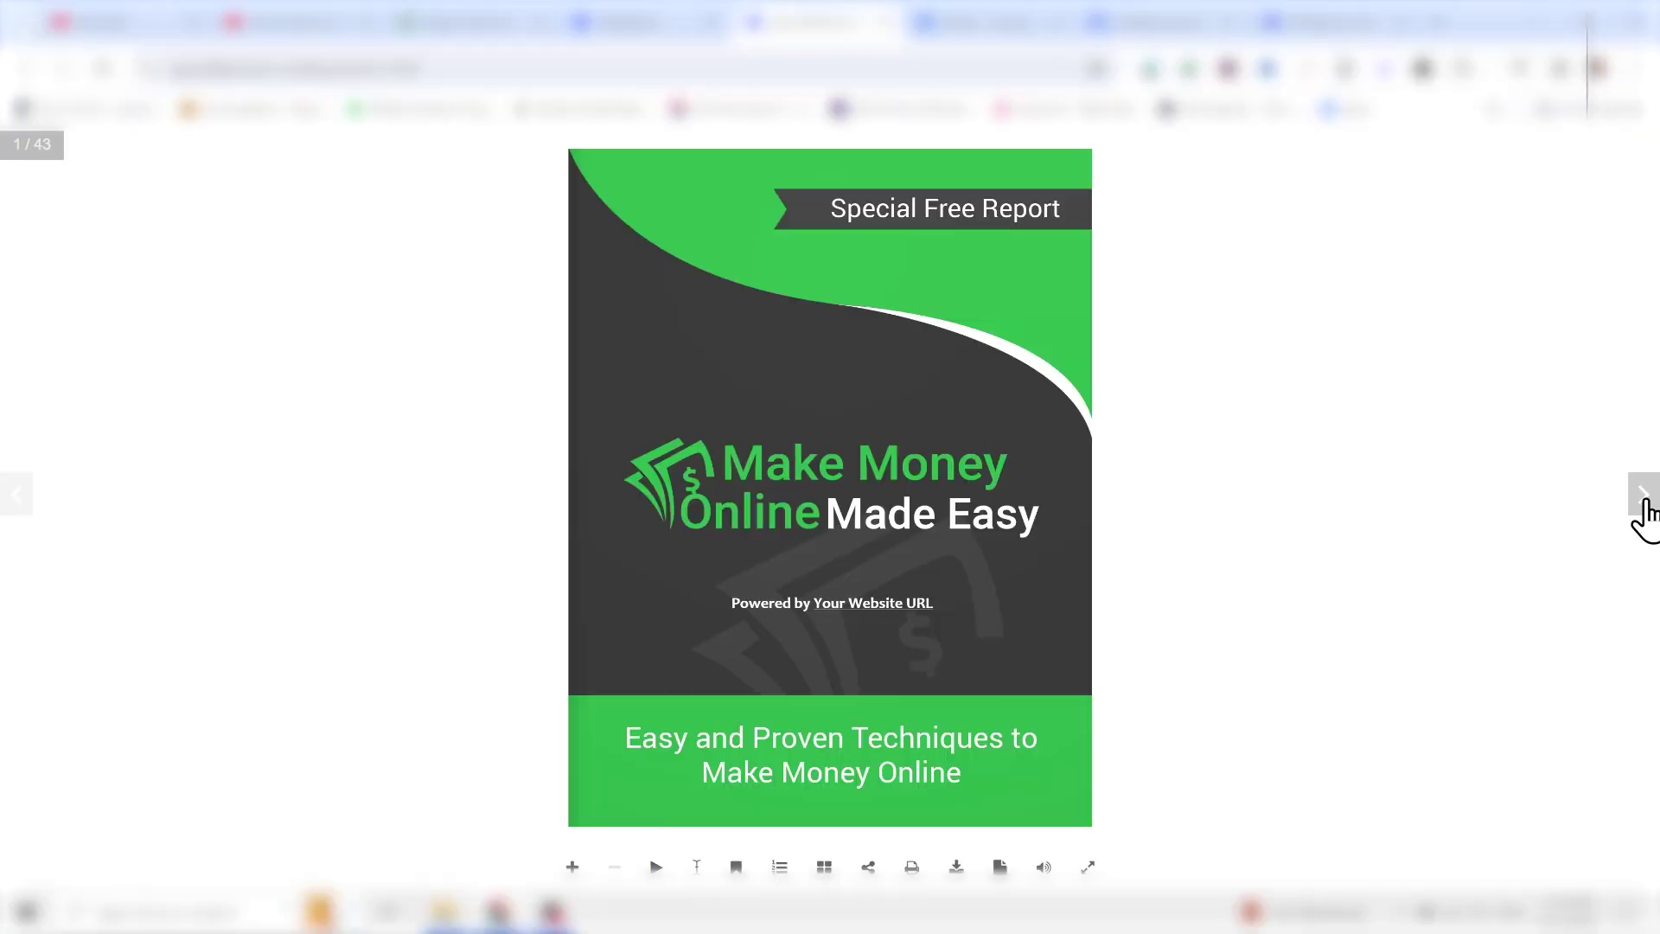
click(1643, 497)
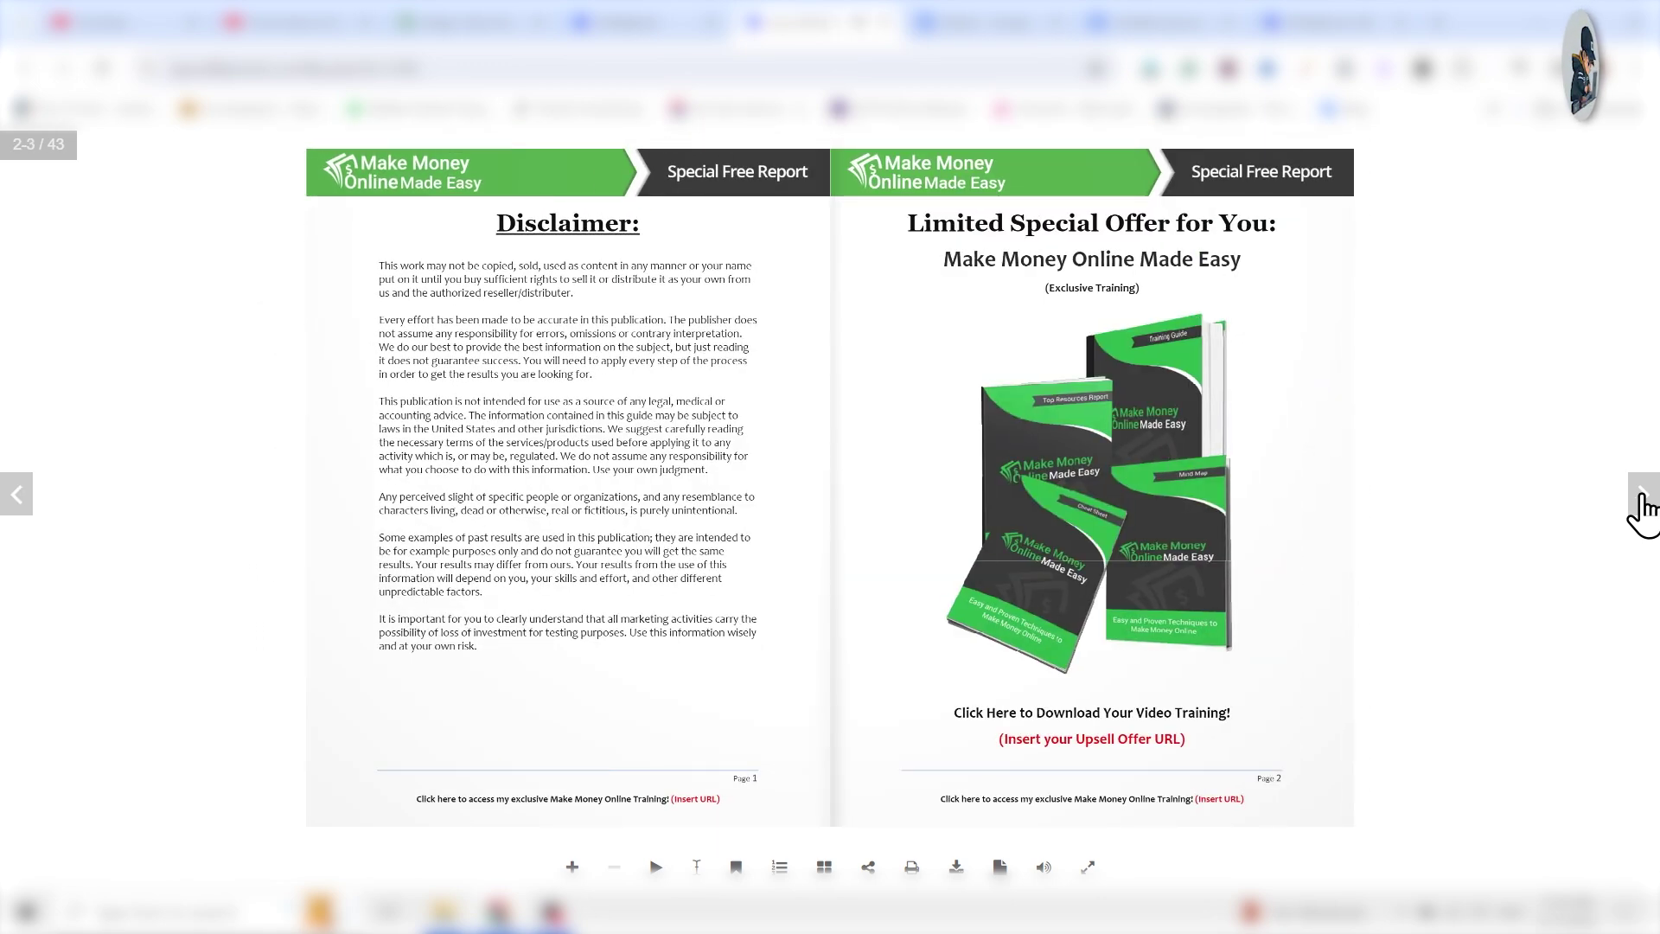
click(1641, 498)
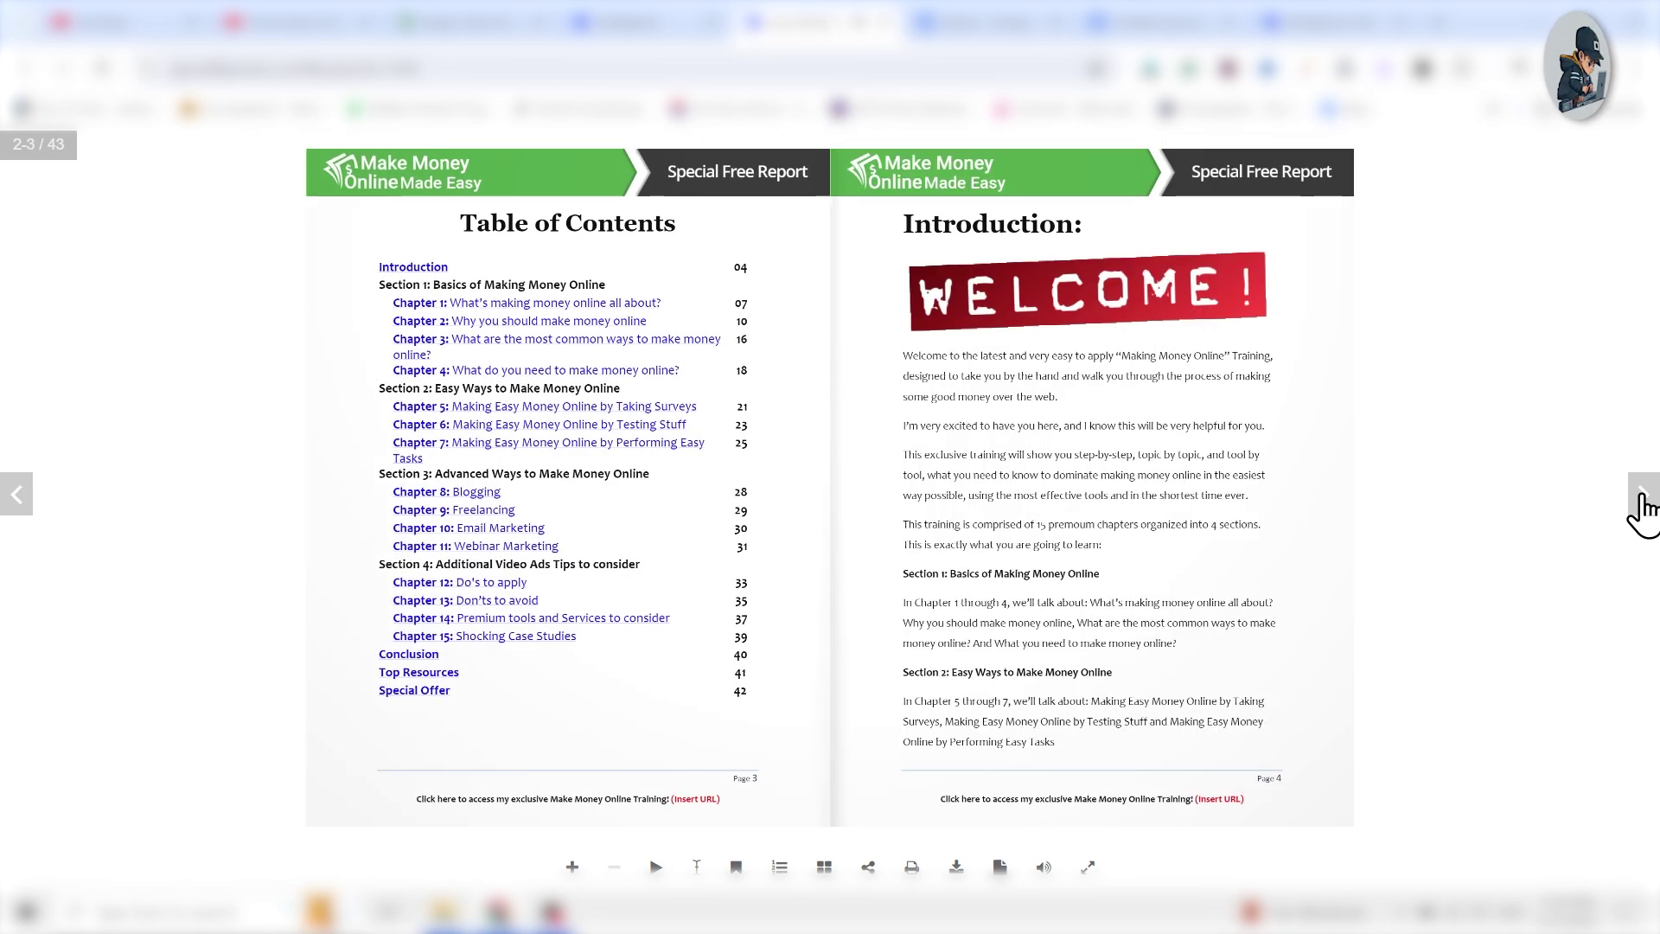
click(1643, 501)
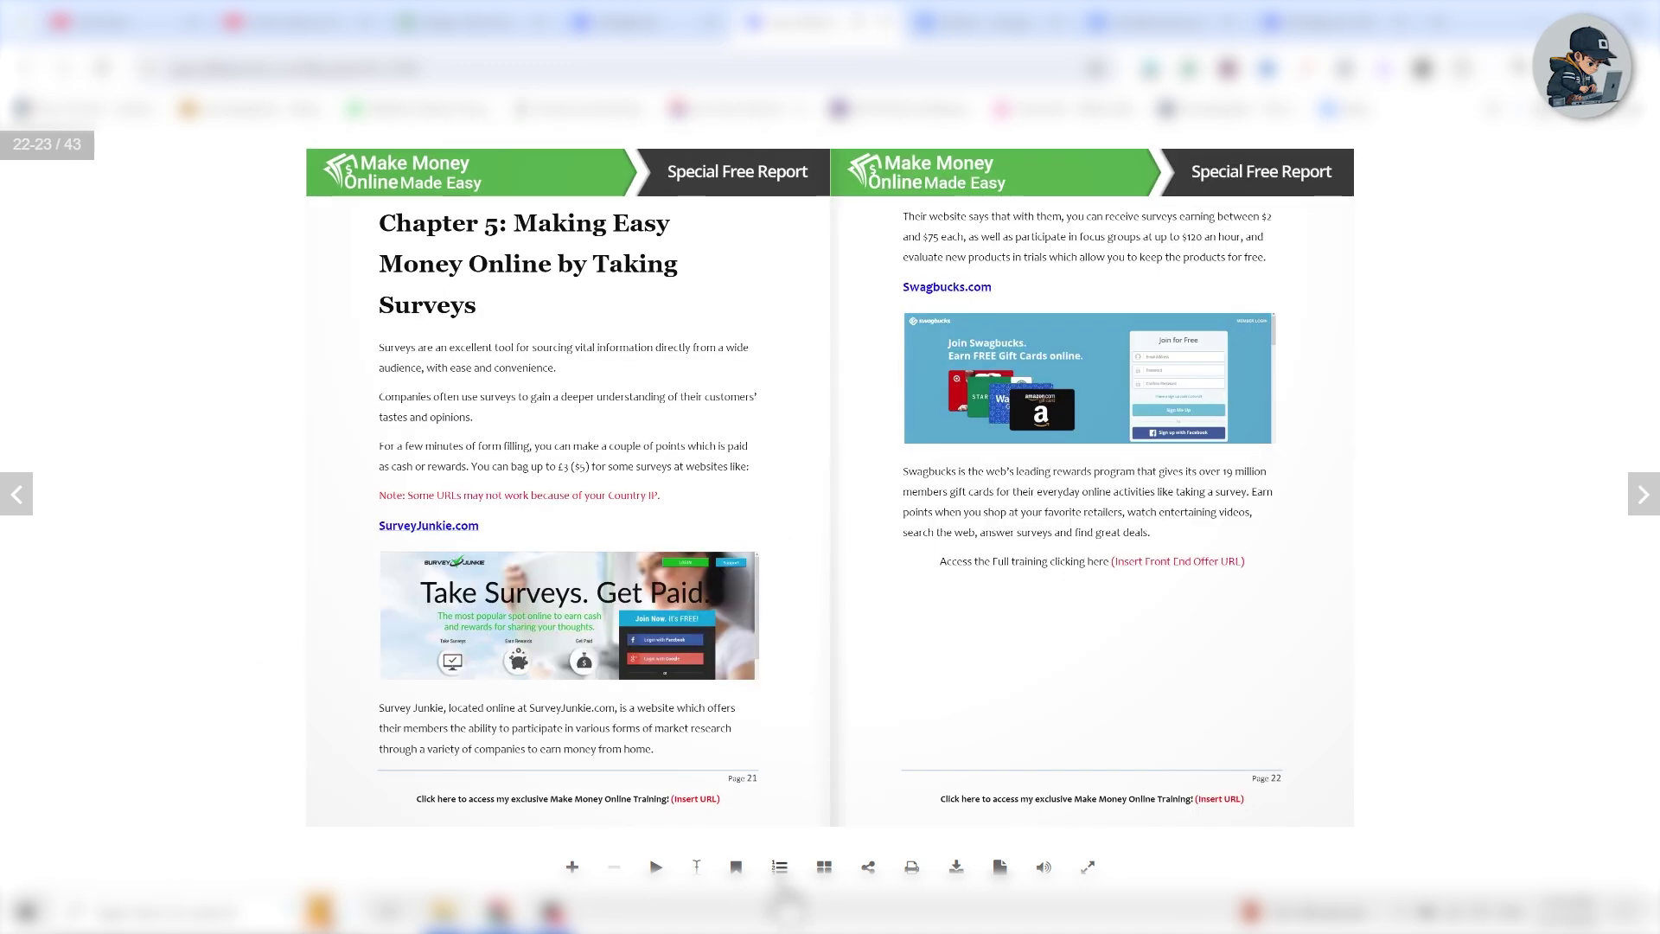
click(780, 867)
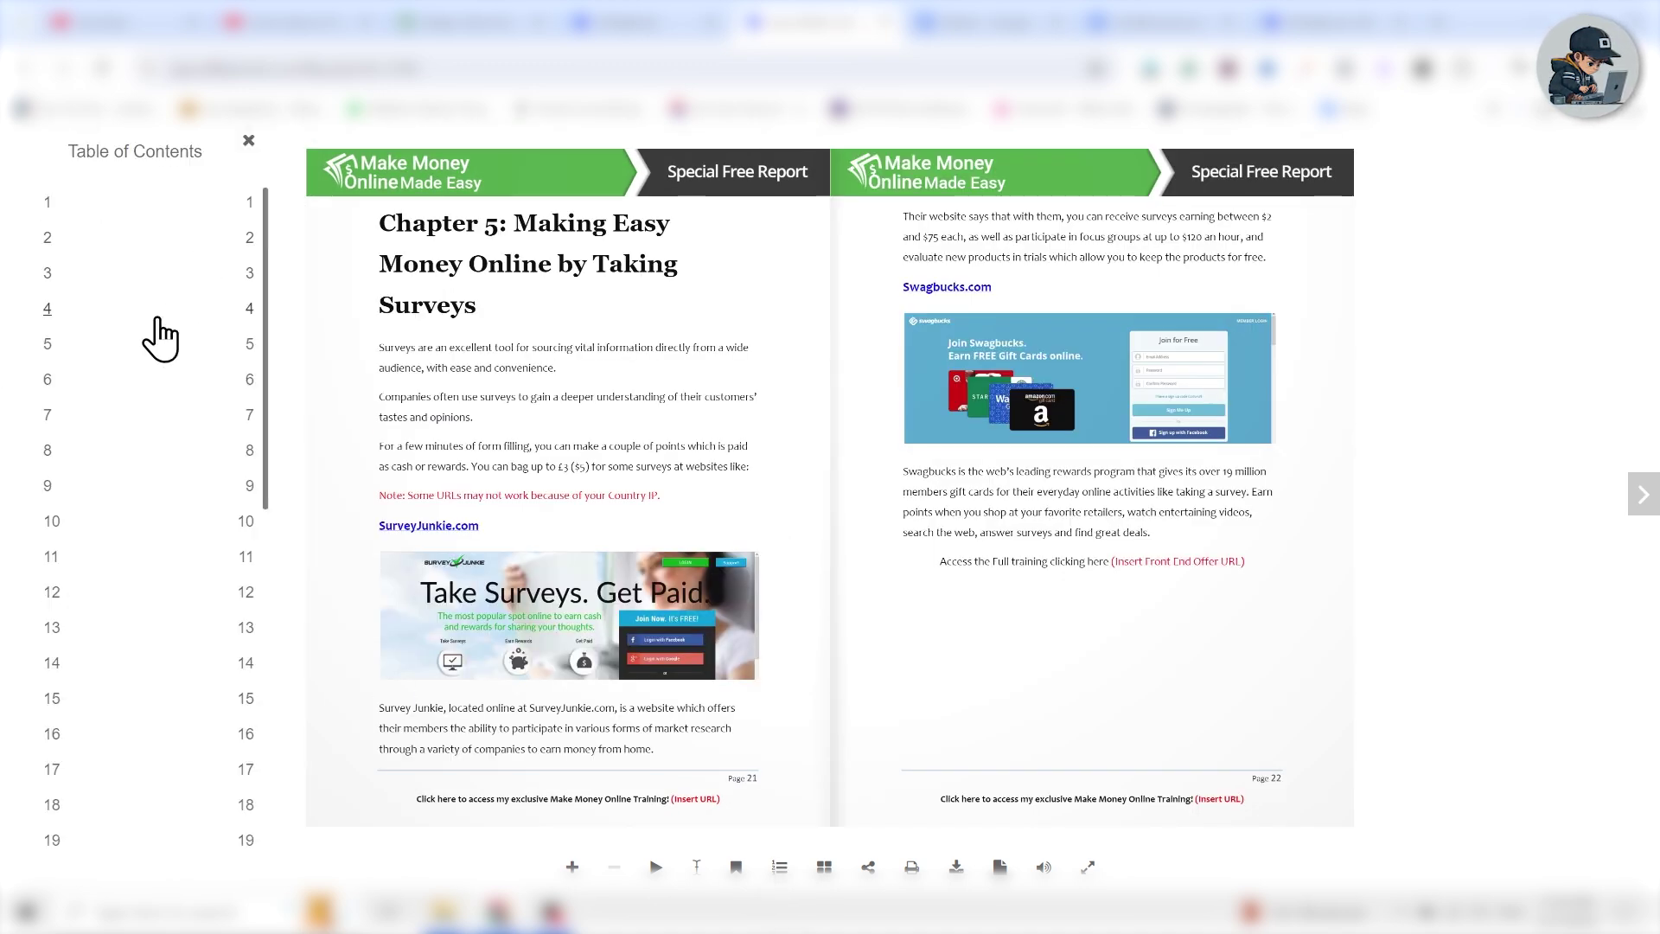
scroll(160, 337, down, 5)
scroll(136, 452, up, 5)
click(824, 867)
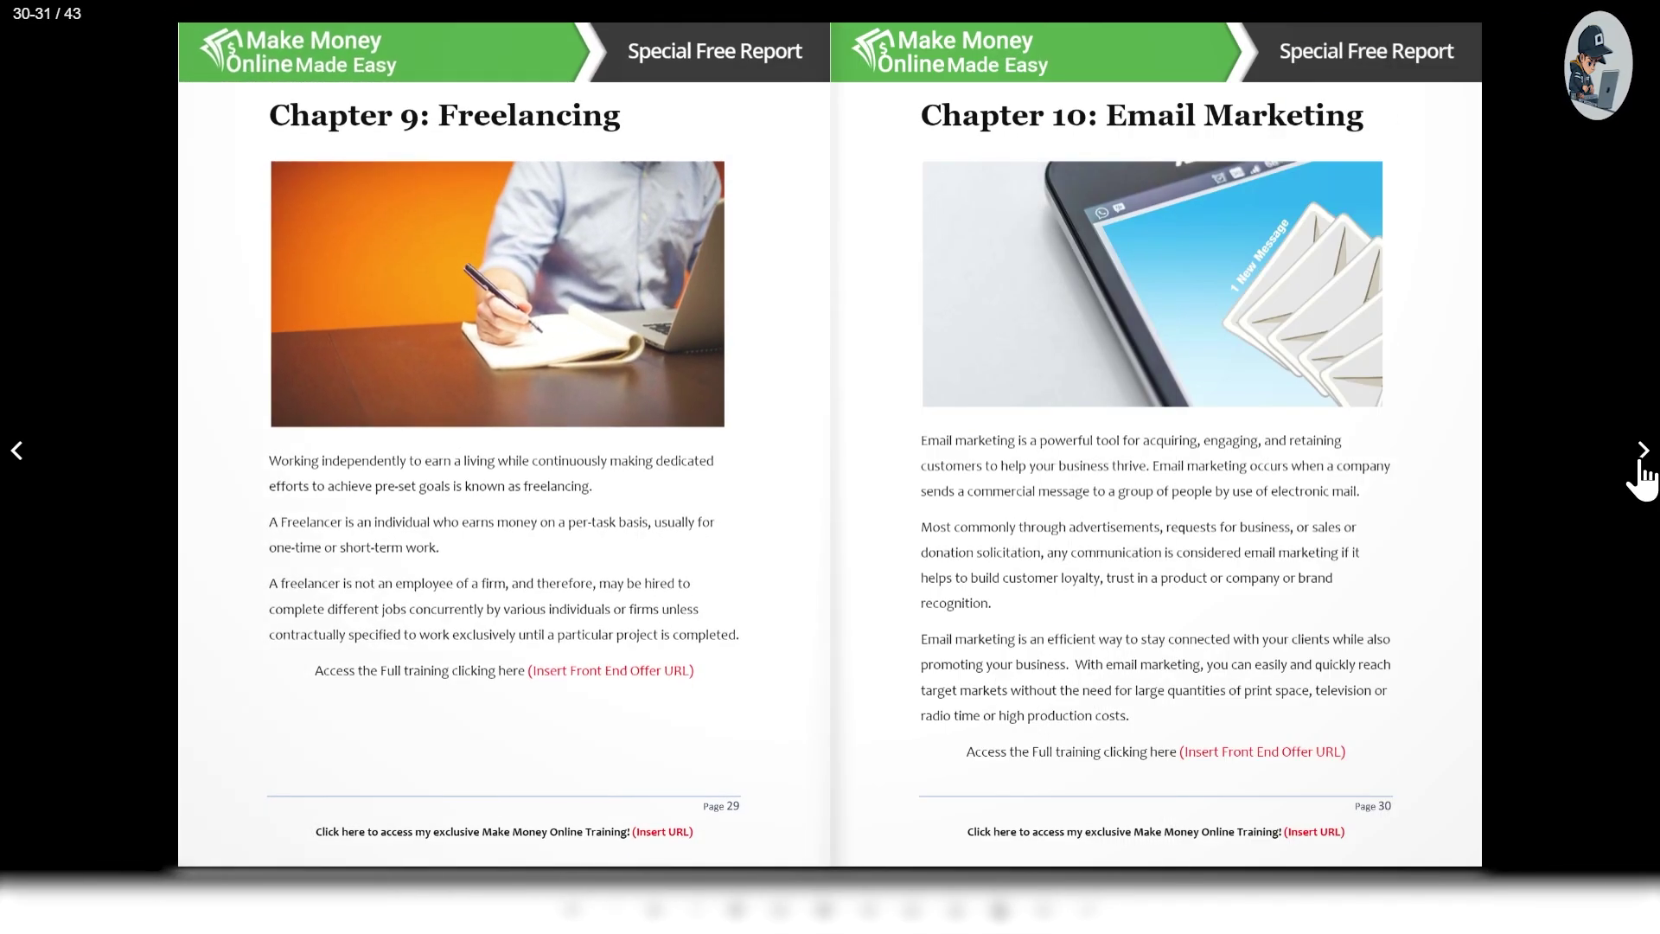
click(1643, 454)
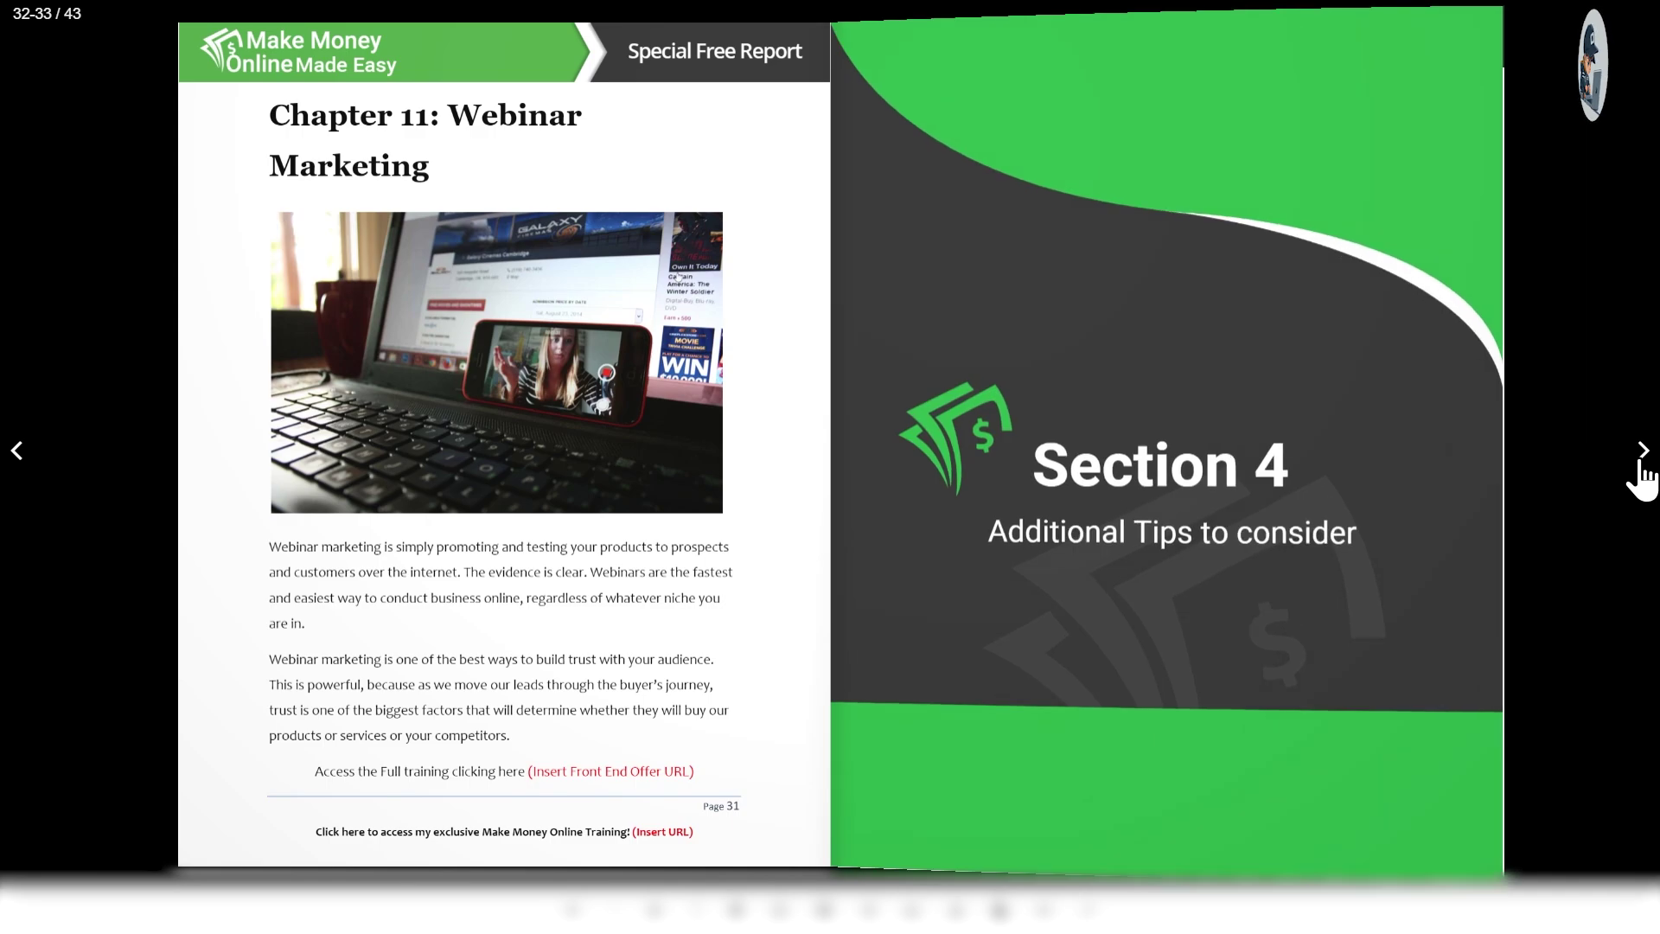
click(1642, 453)
click(1642, 450)
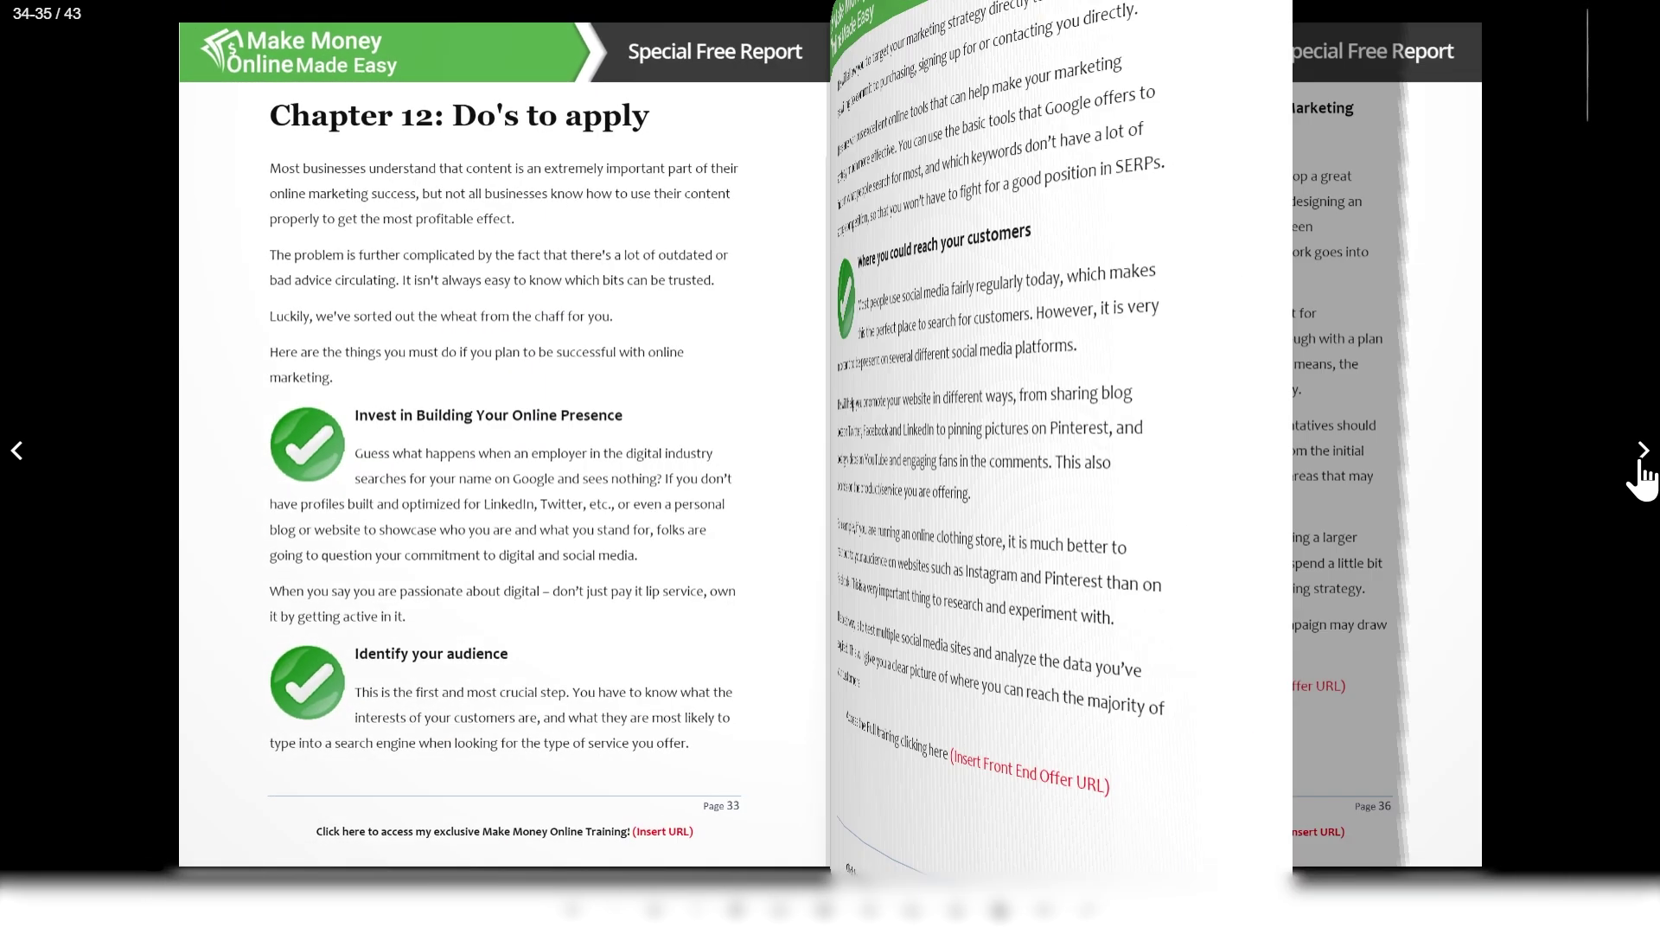
click(1090, 909)
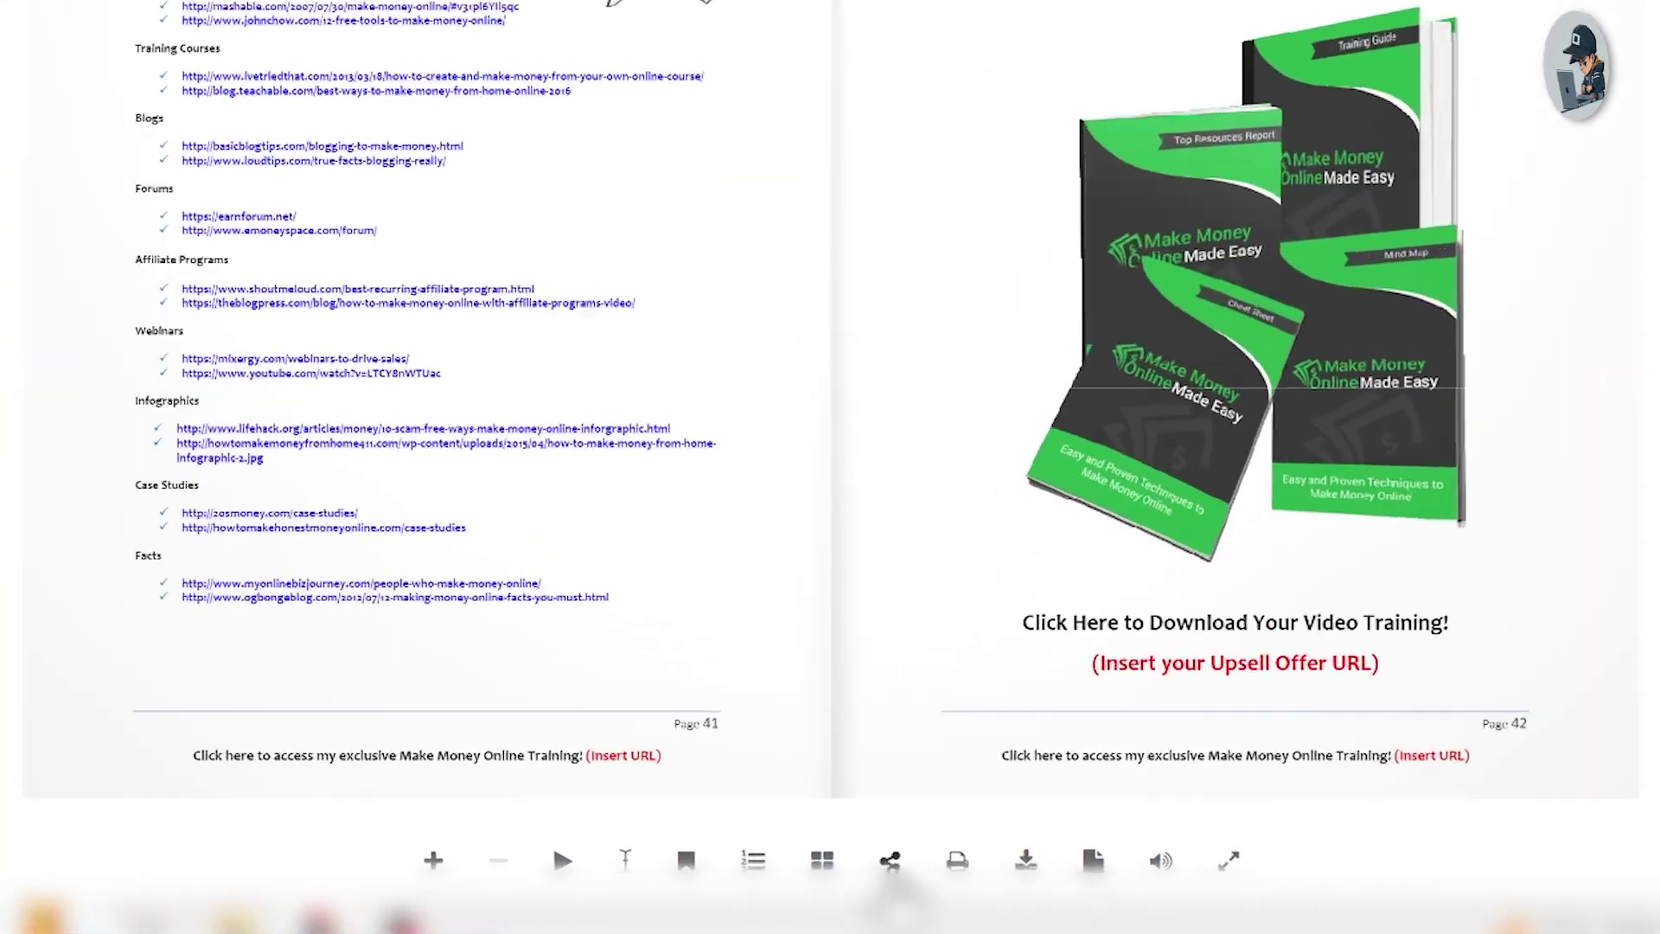
click(868, 867)
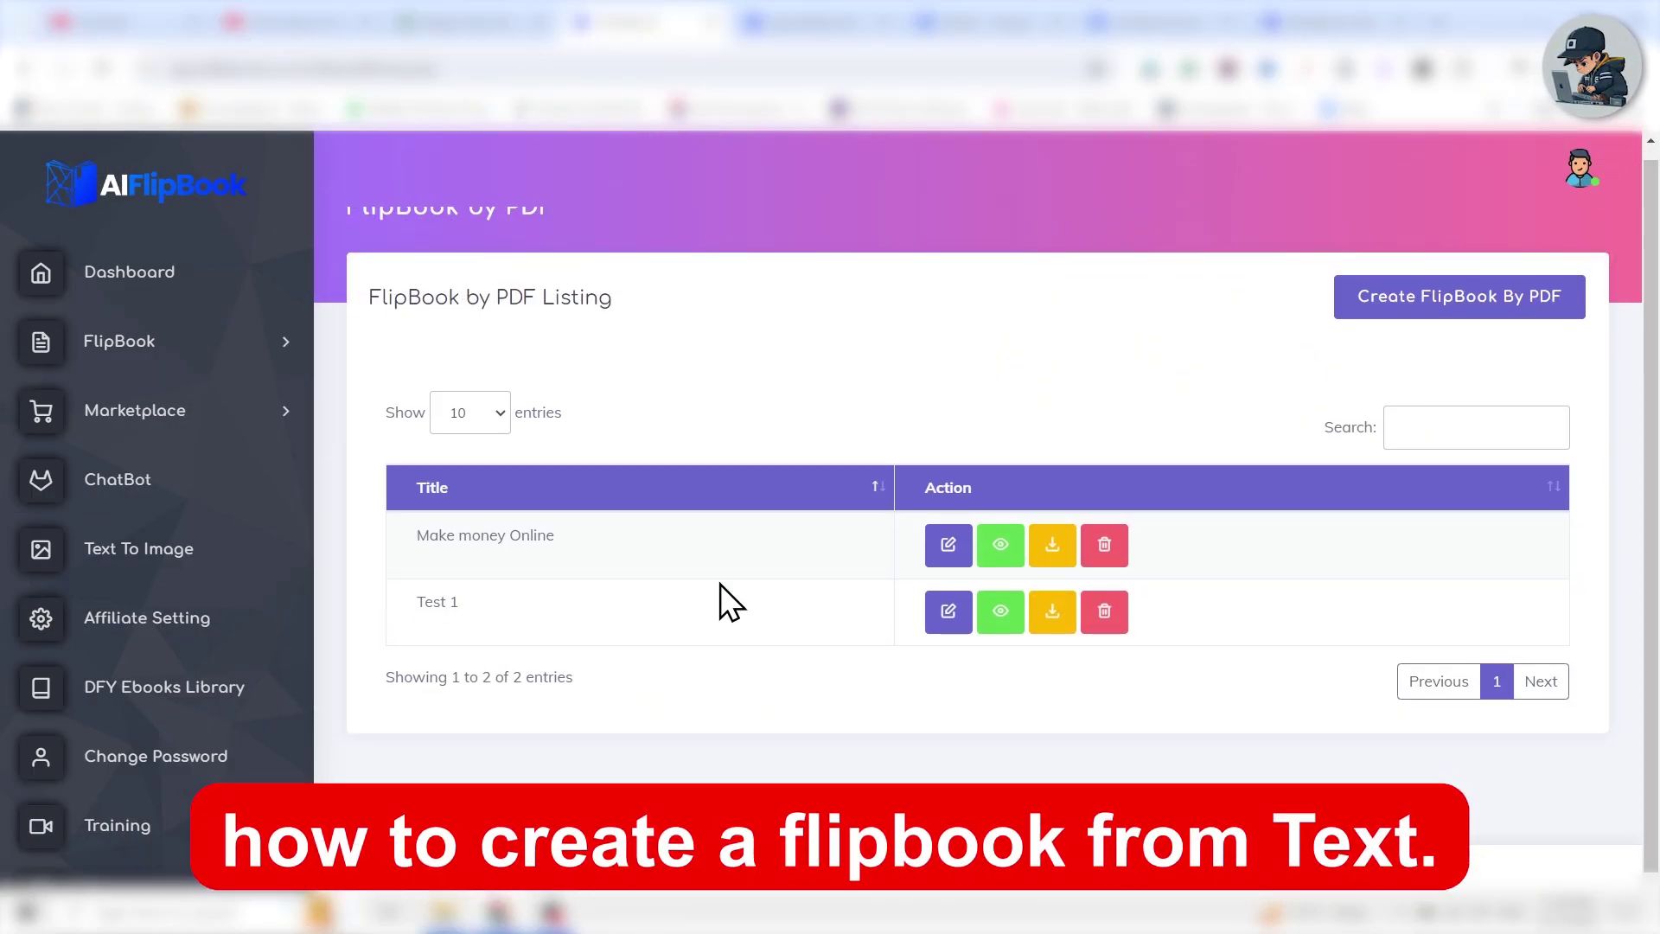
- Create a new text flipbook titled 'Earn Money Online in 2024'
click(190, 346)
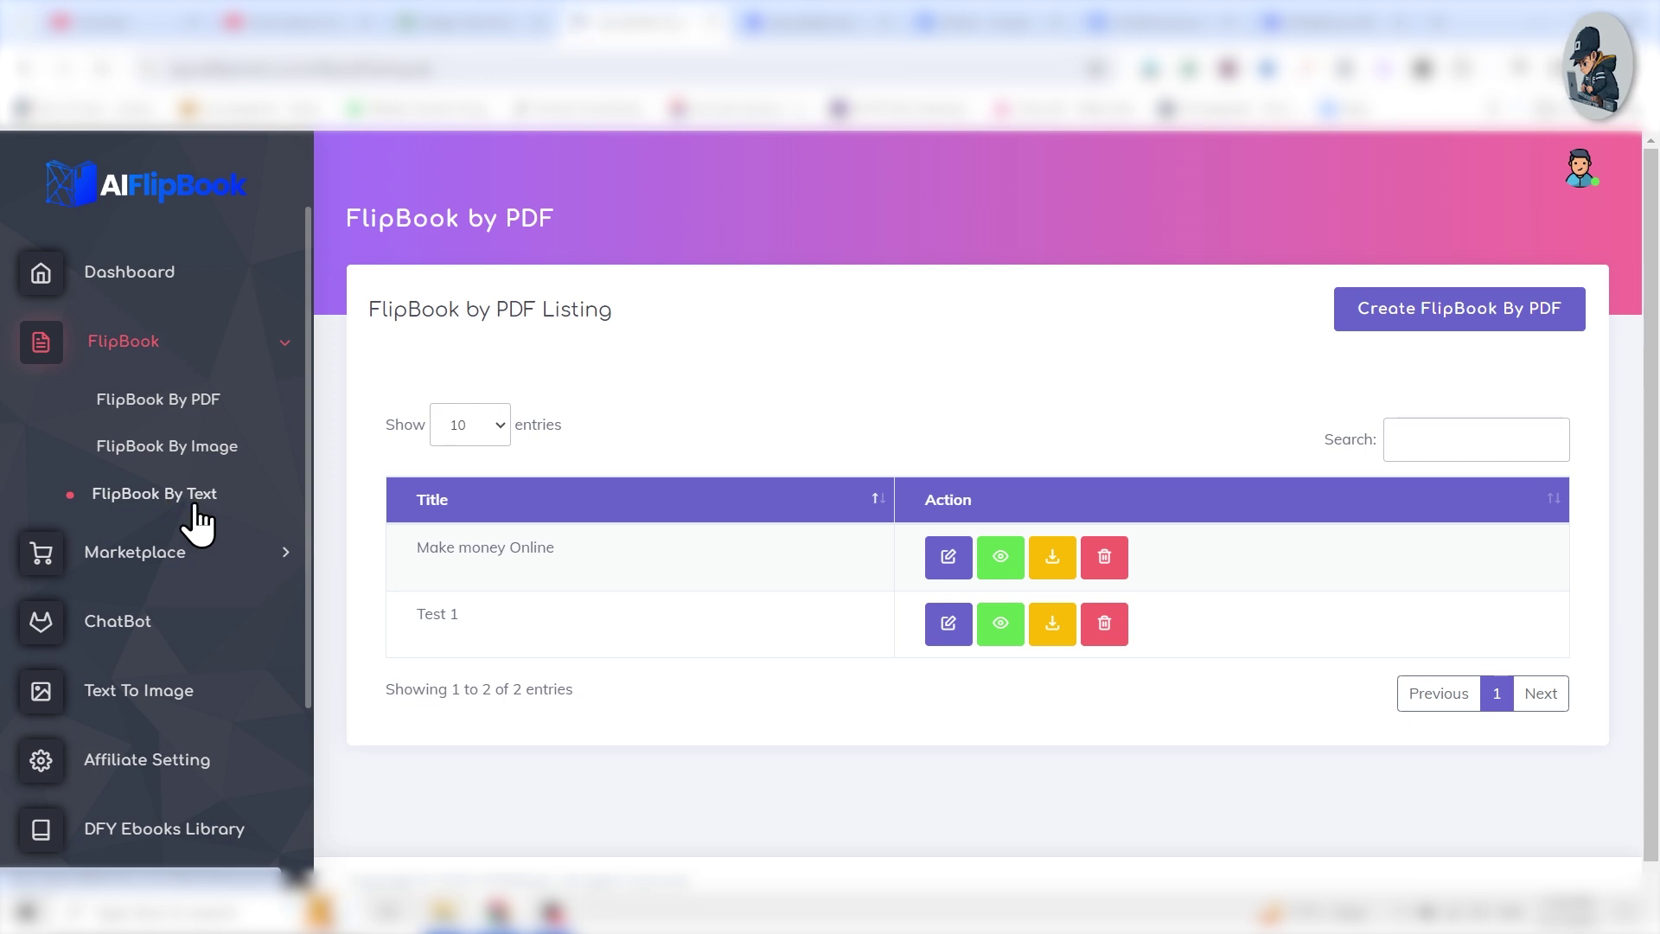
click(199, 517)
click(1409, 333)
click(457, 475)
text(Earn Money Online in 2024)
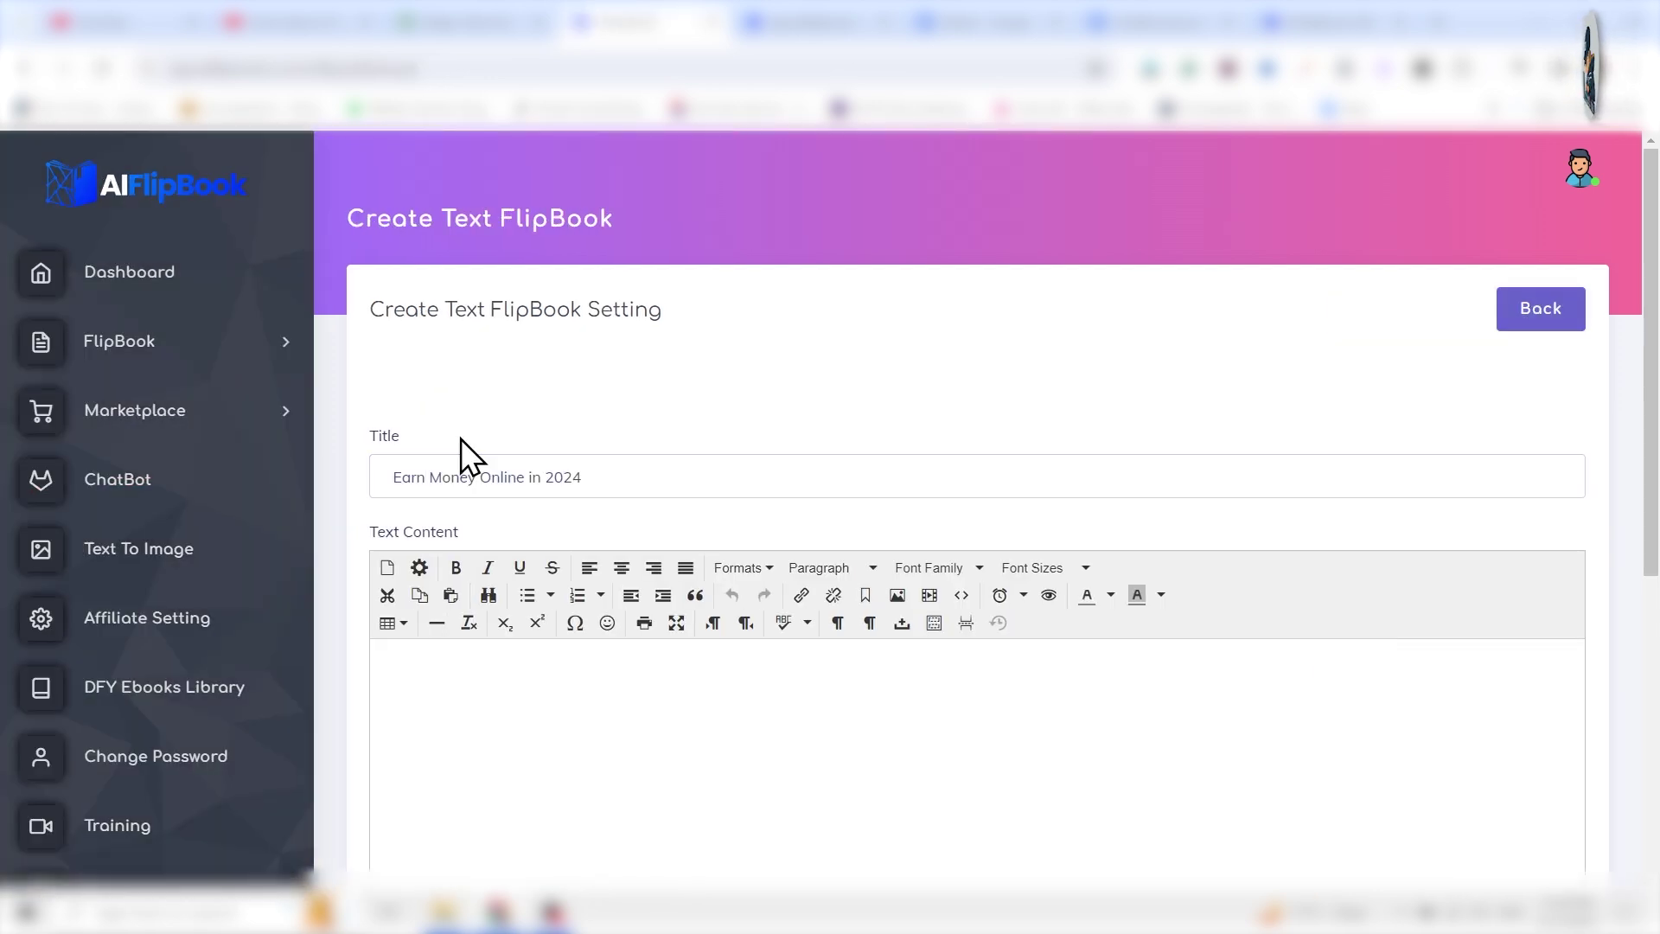
- Paste the copied make-money-online article into the Text Content and scroll through it
scroll(519, 553, down, 3)
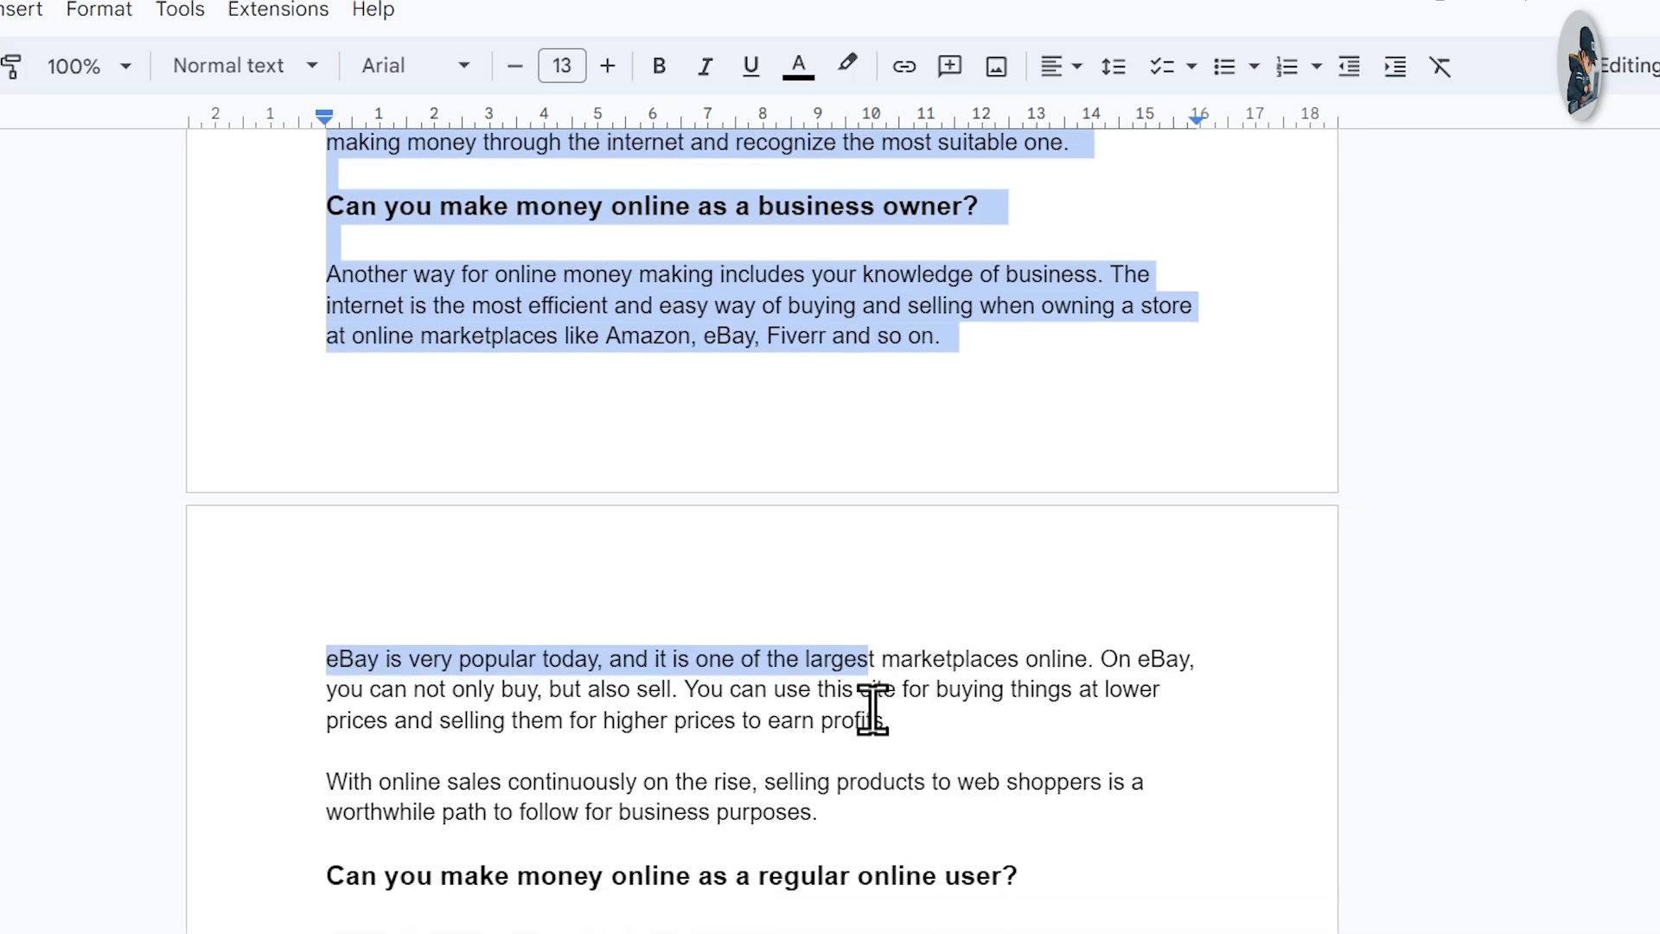
key(ctrl+v)
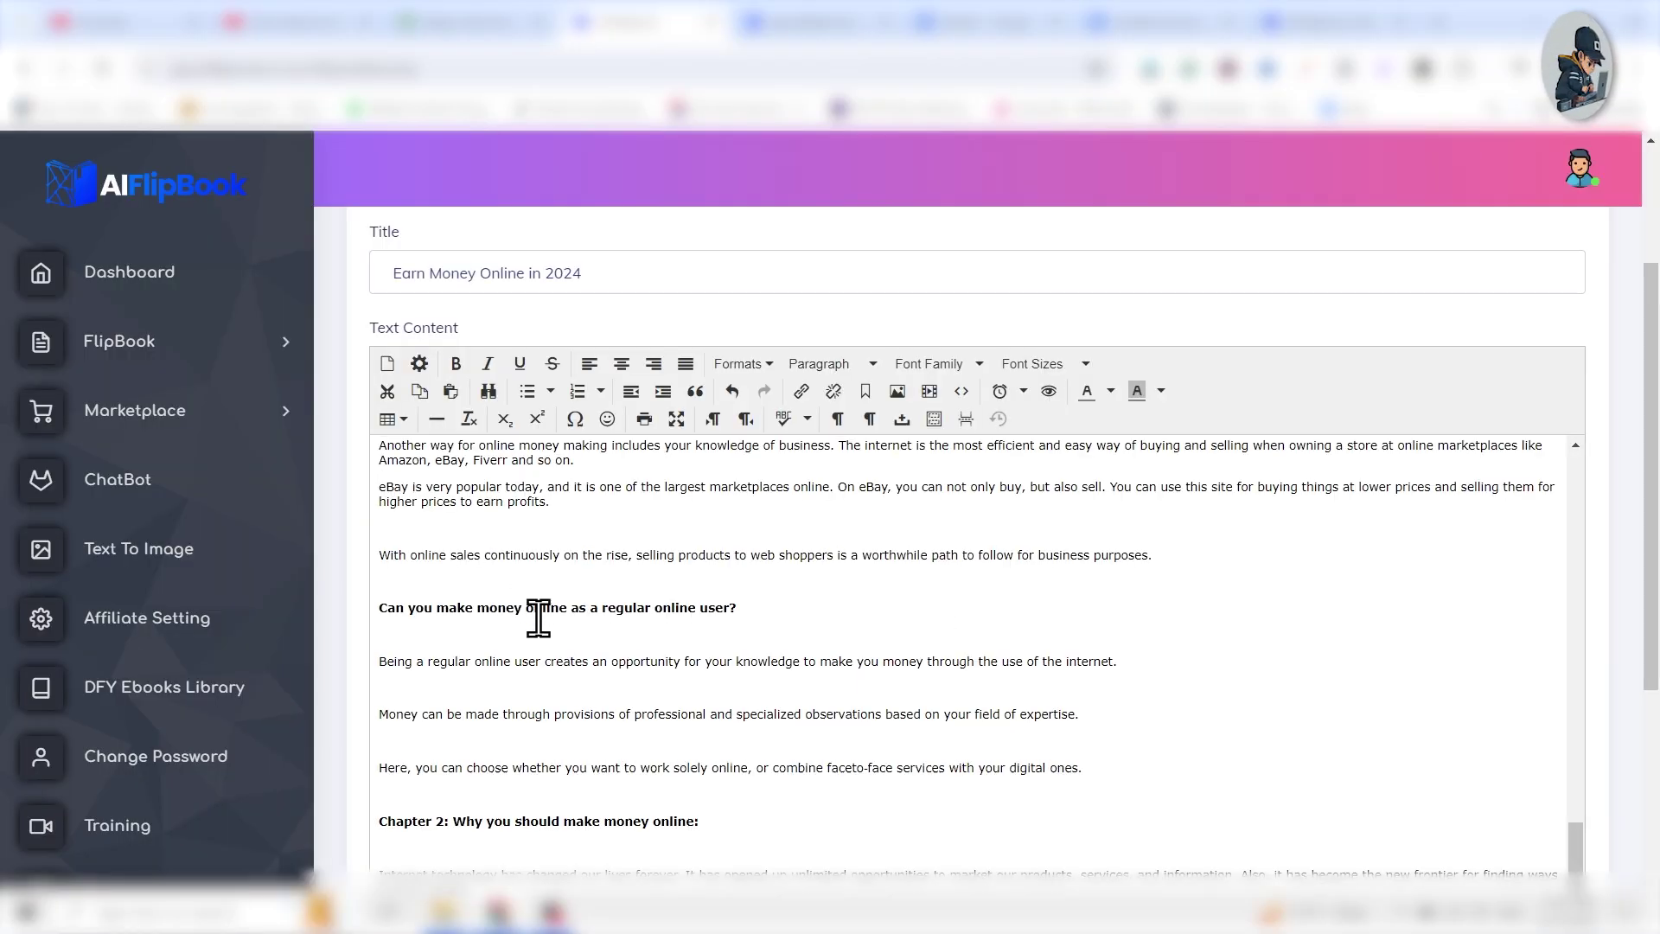
scroll(538, 617, up, 5)
scroll(537, 618, up, 5)
scroll(554, 622, up, 5)
scroll(553, 640, up, 3)
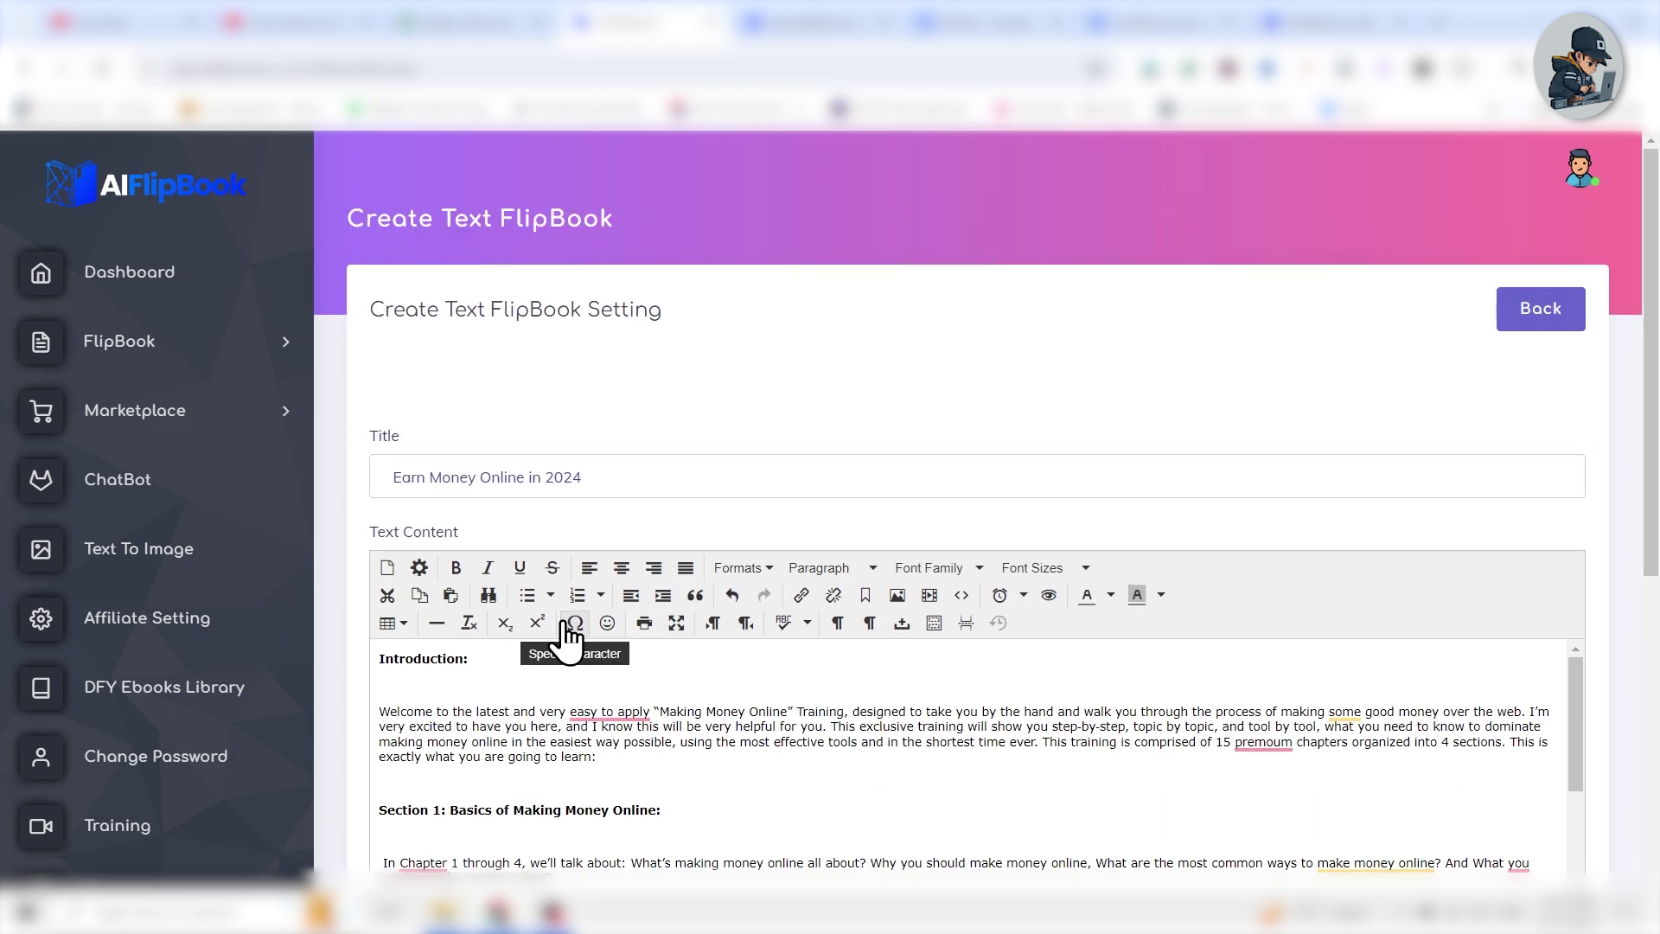
scroll(624, 413, down, 1)
scroll(624, 413, down, 1)
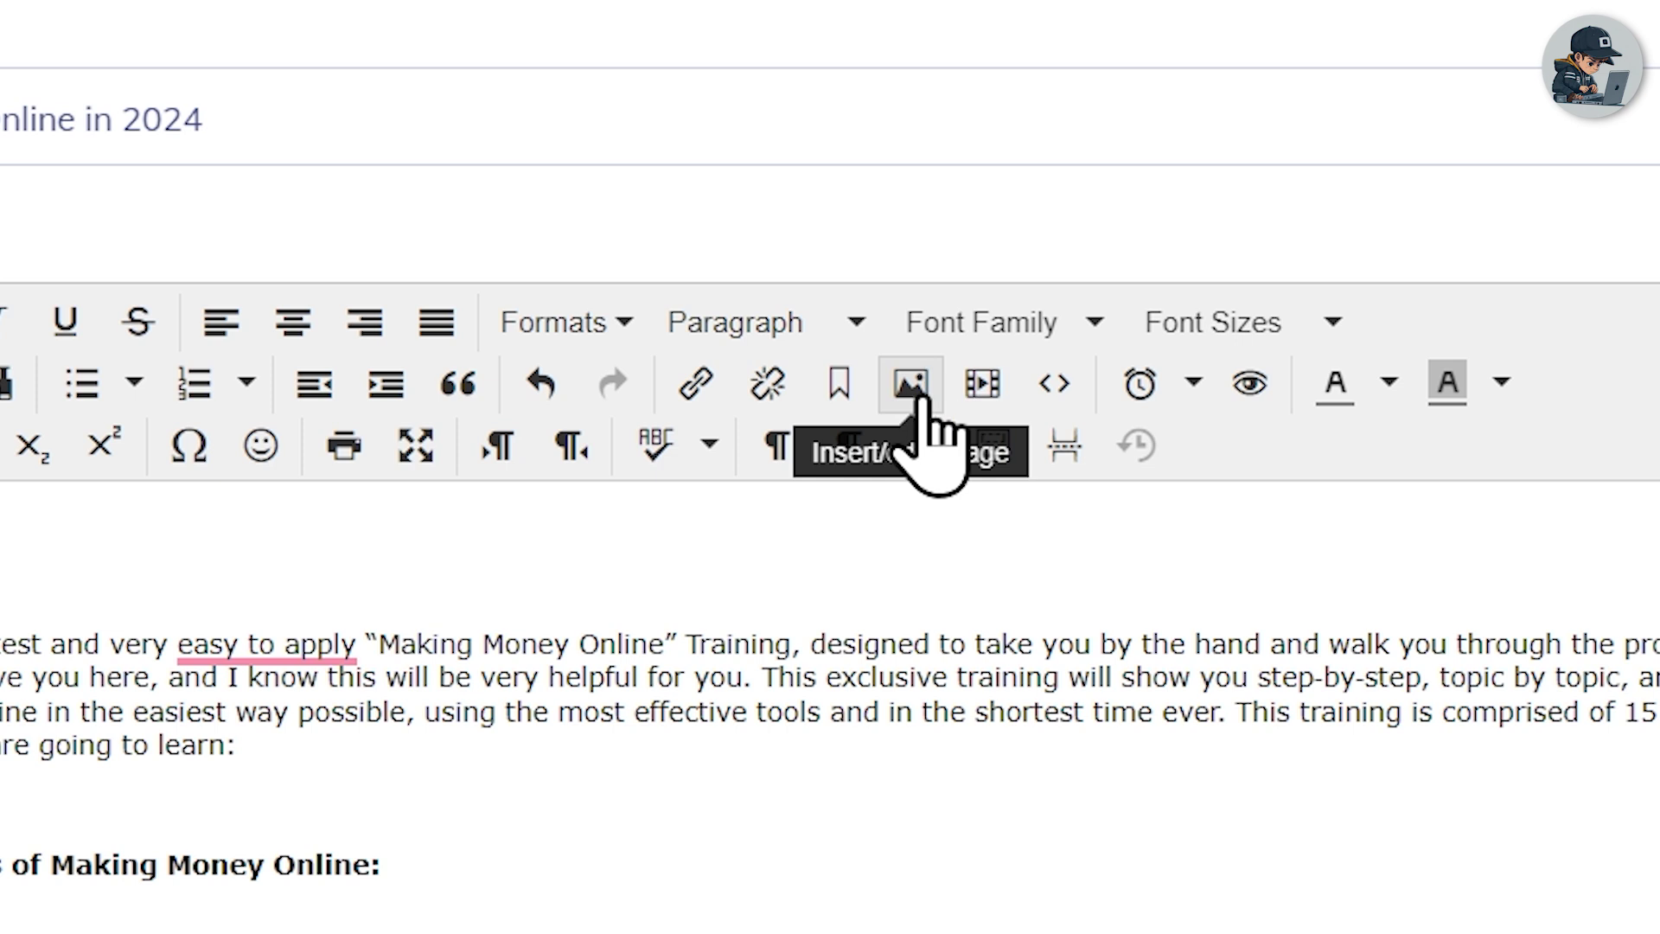
- Insert a money-themed Google Images picture under the Introduction heading and drag it larger
click(916, 406)
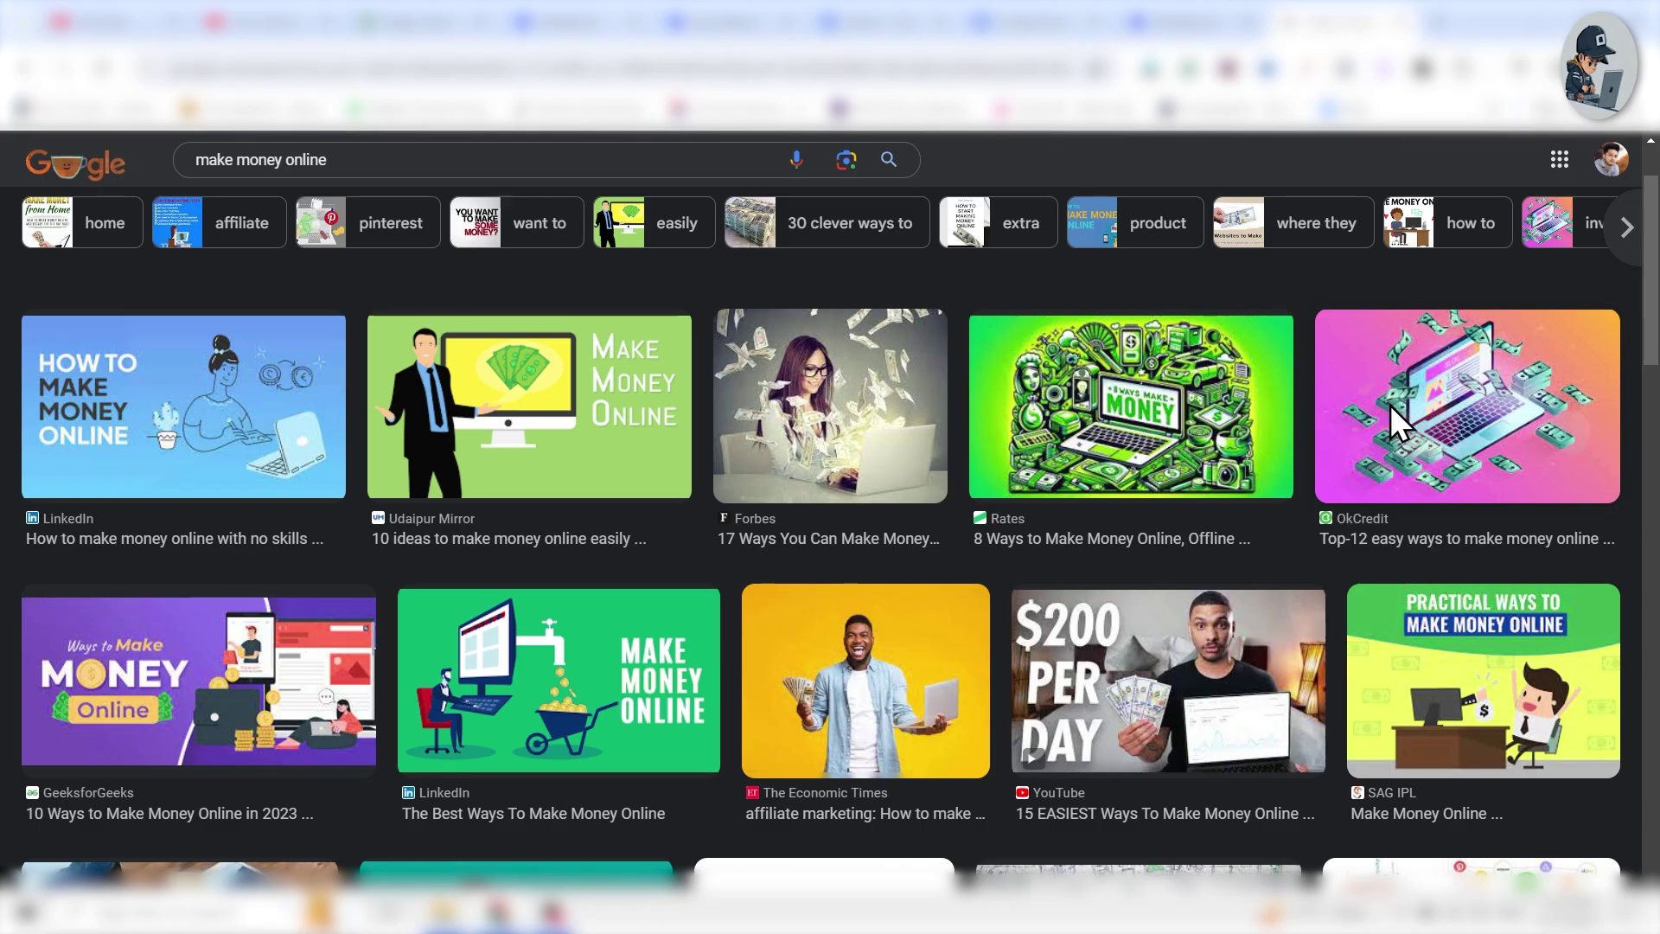
click(1133, 381)
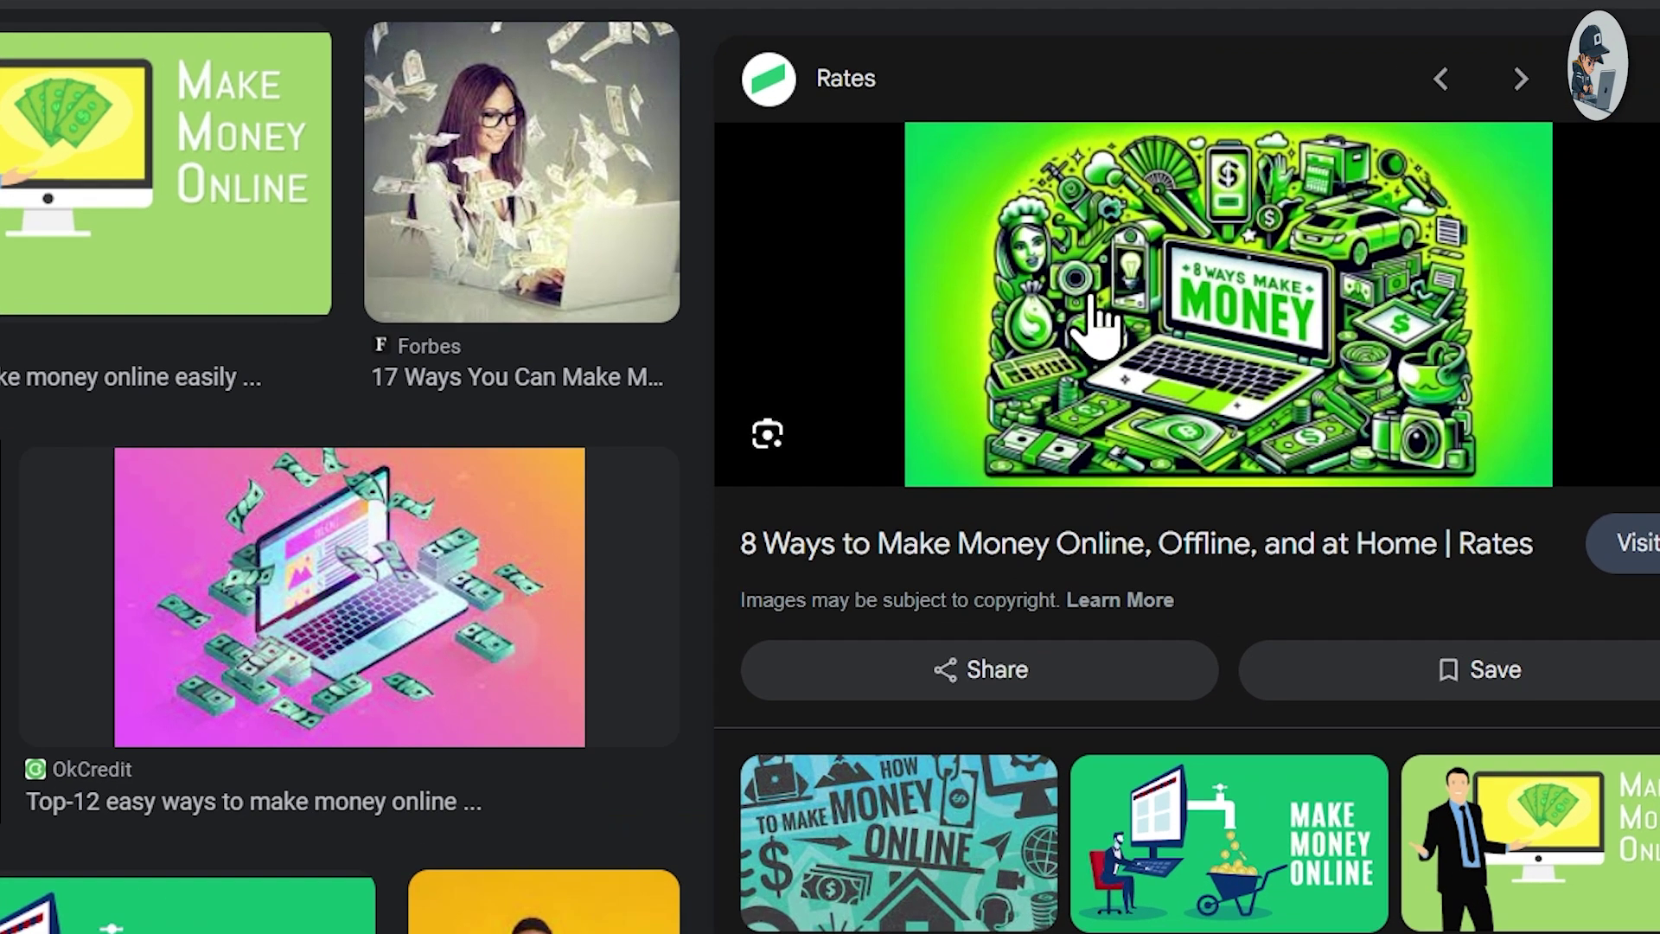
right_click(1090, 289)
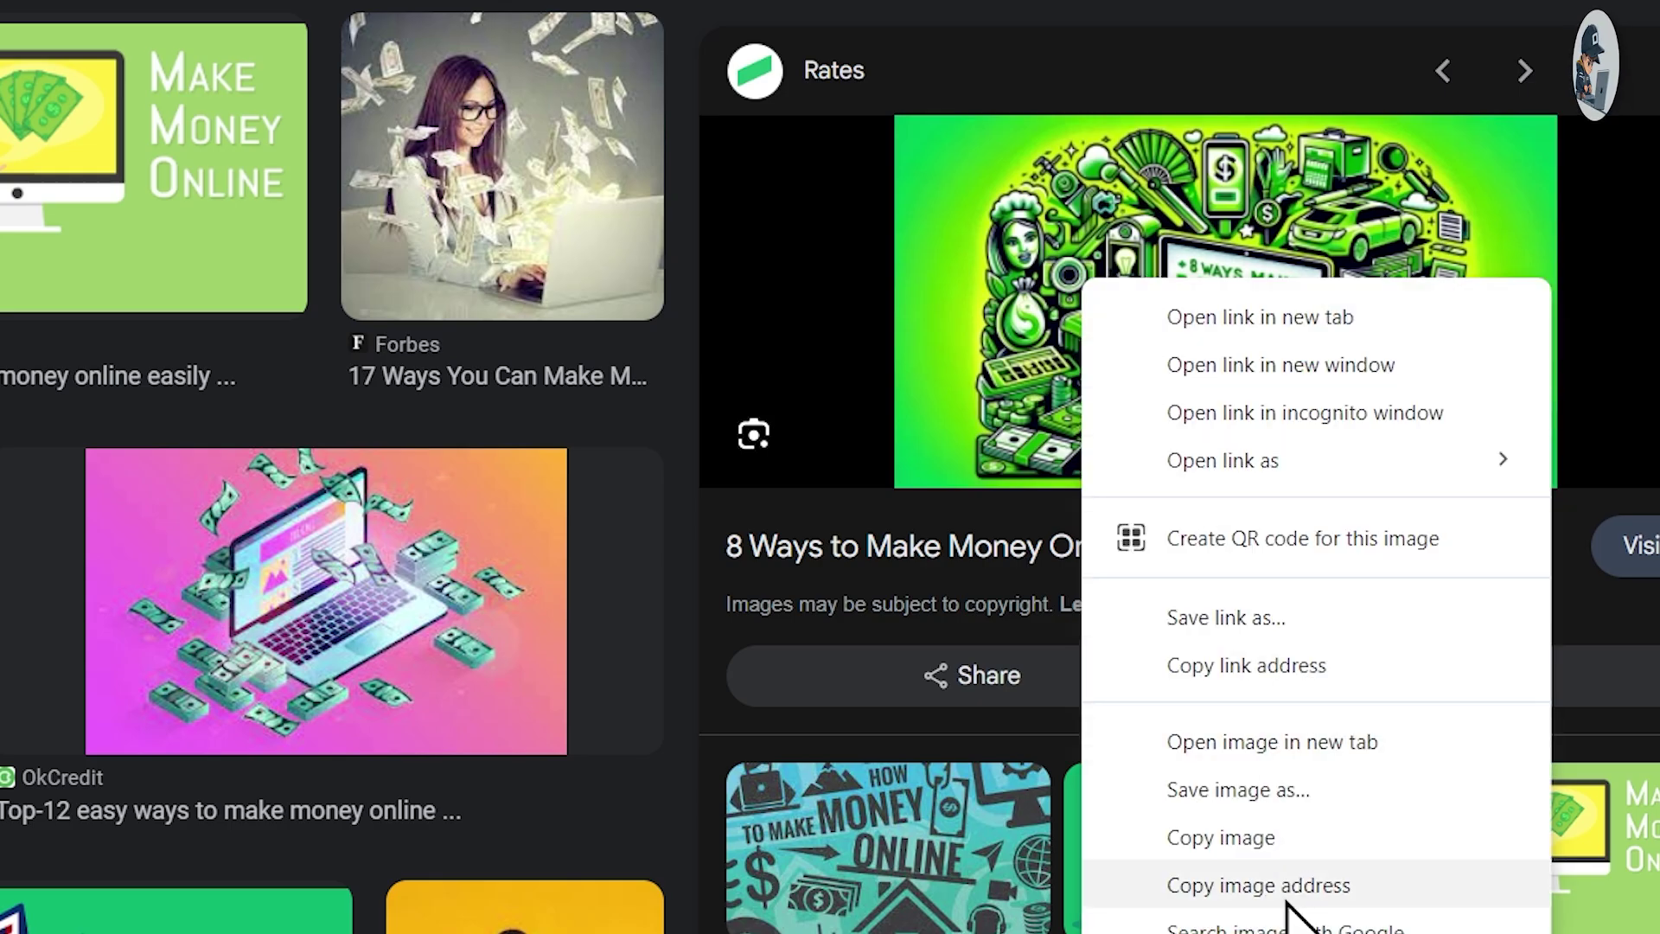
click(1290, 890)
key(ctrl+v)
click(981, 611)
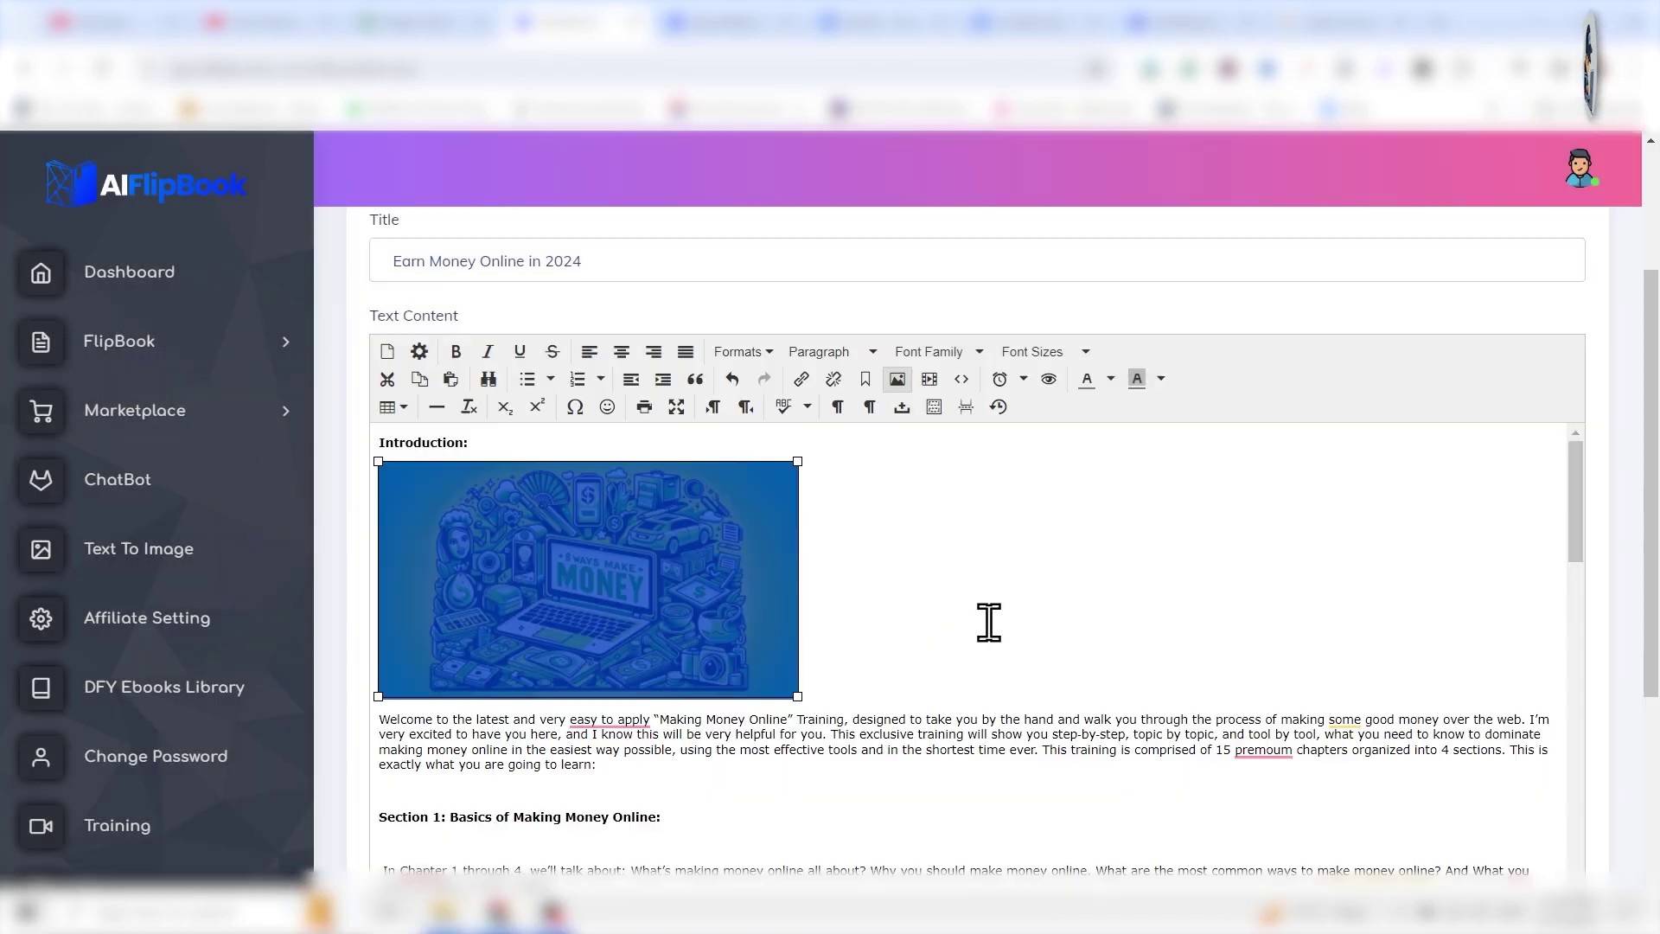
drag(796, 697, 967, 791)
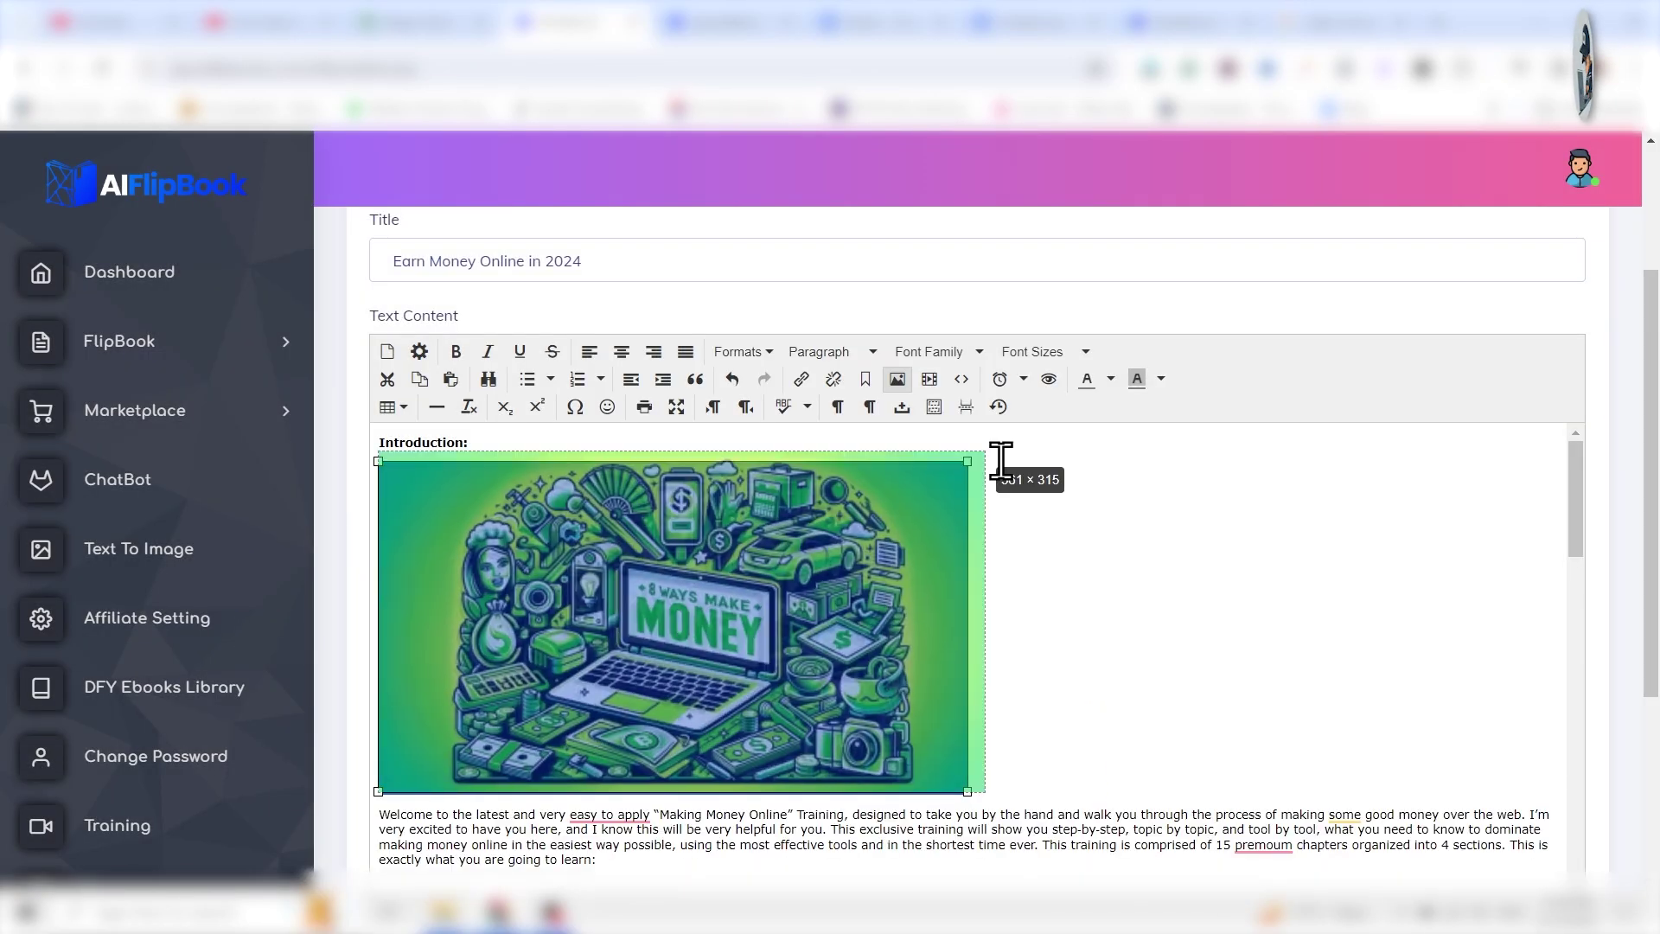
drag(968, 461, 1120, 461)
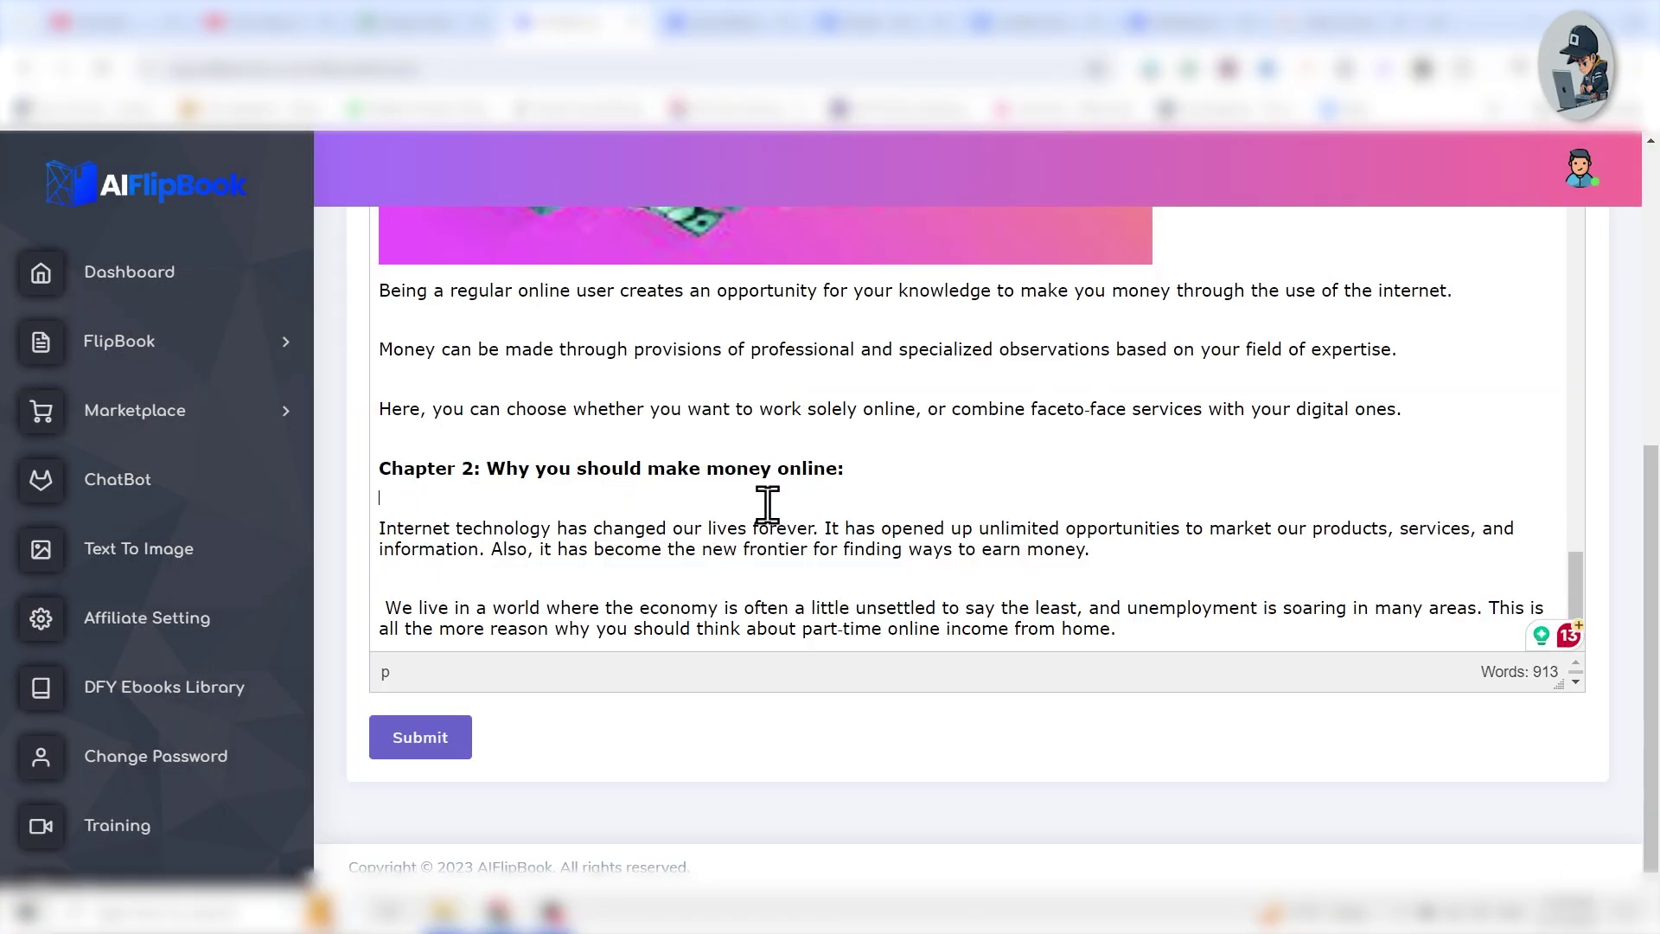
- Embed a YouTube video under the Chapter 2 heading using its share link
scroll(1130, 799, up, 5)
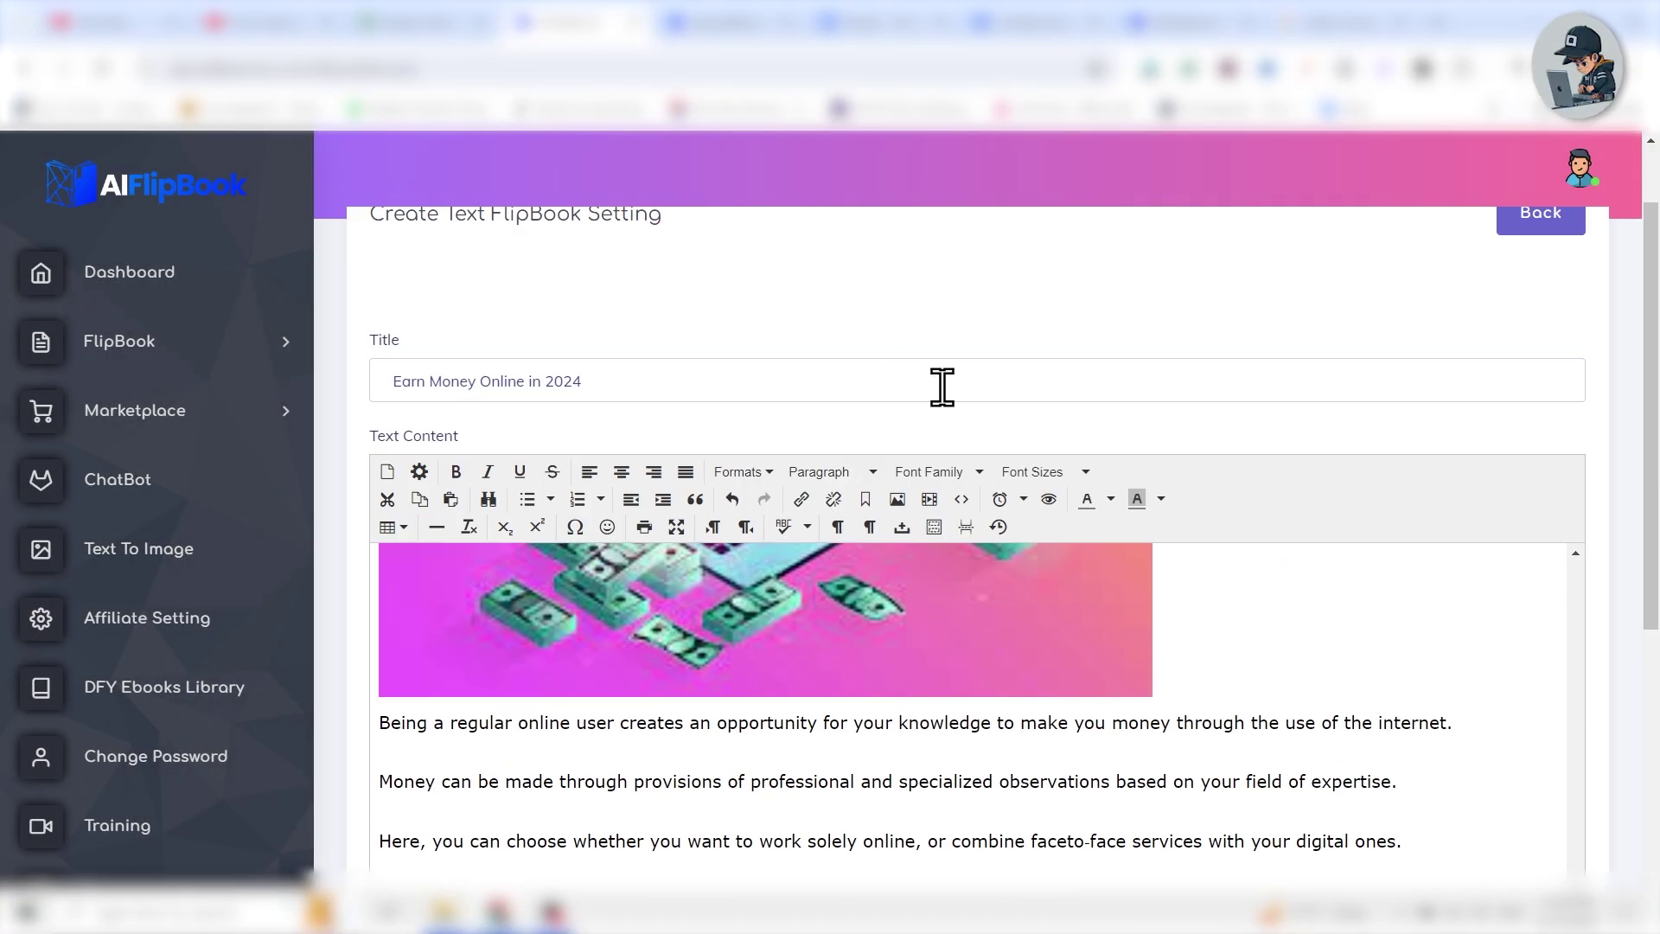
click(929, 499)
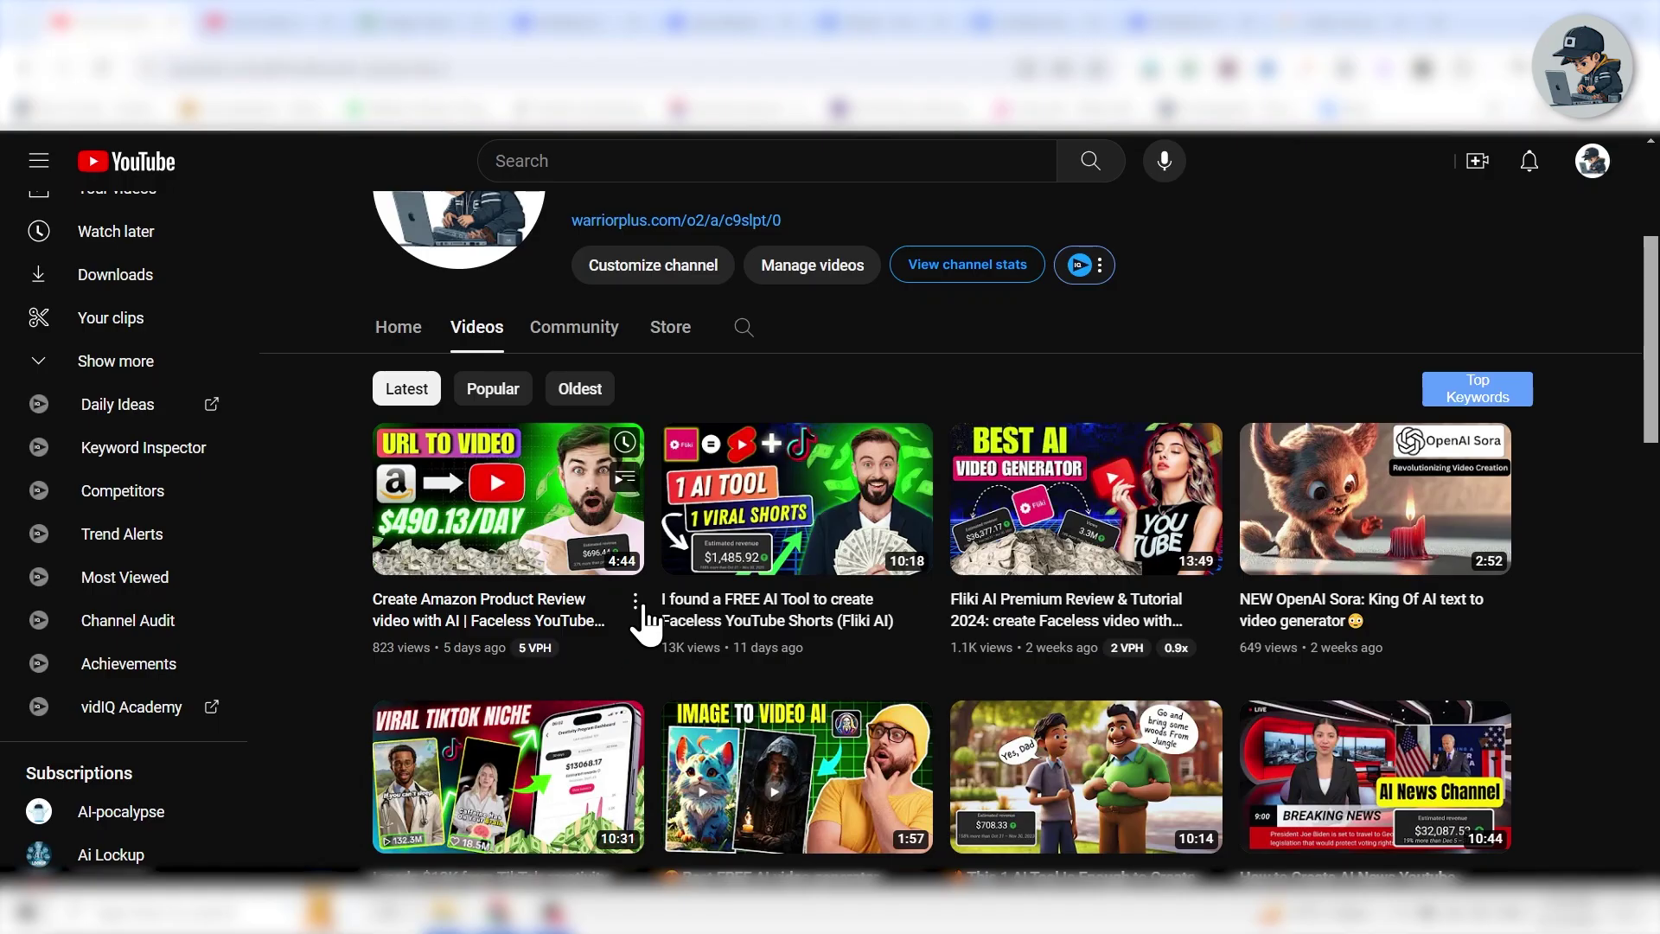
click(644, 612)
click(703, 804)
click(1037, 623)
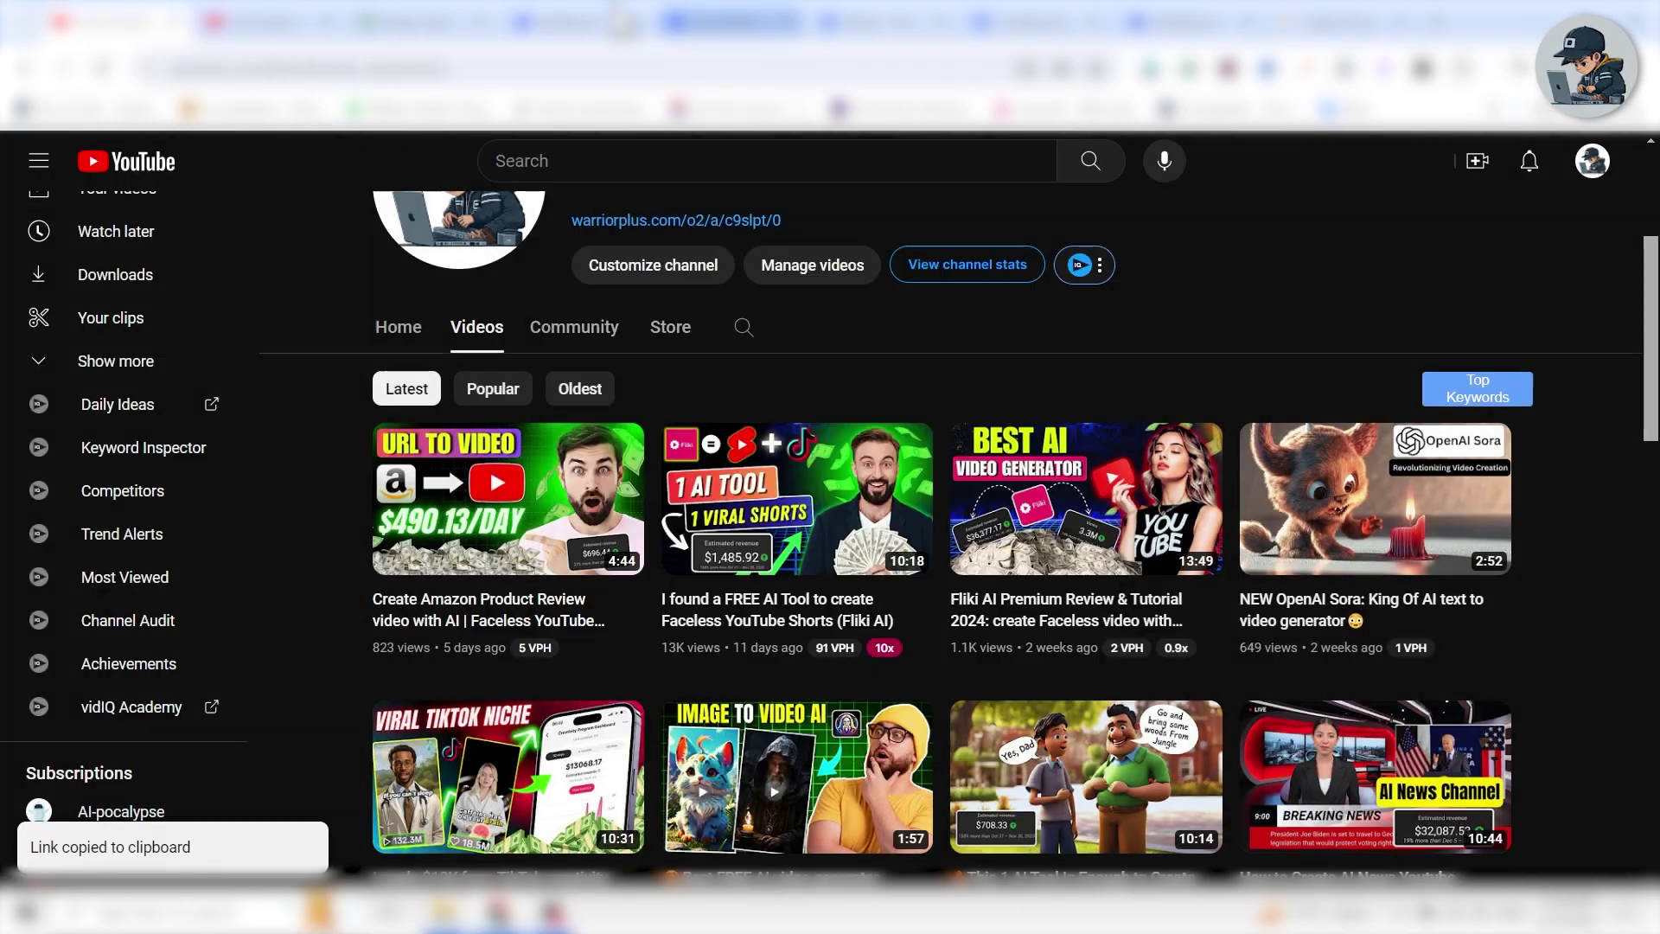
key(ctrl+v)
click(998, 650)
- Play and pause the embedded YouTube video to check it works
scroll(778, 735, down, 3)
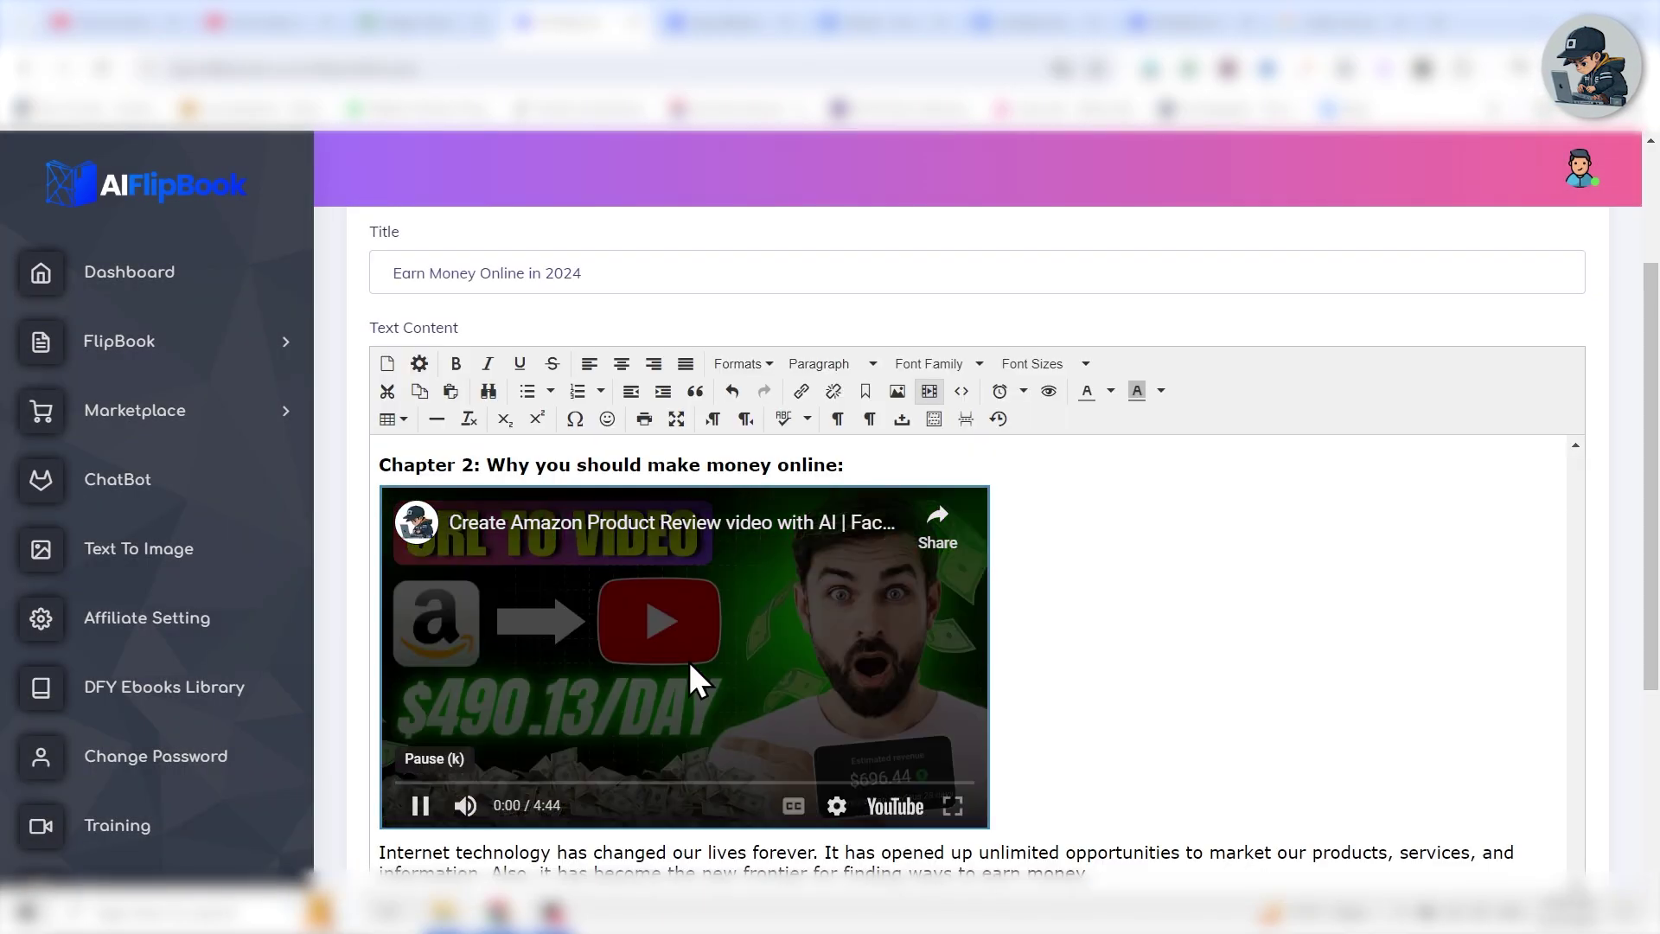
click(687, 657)
click(639, 700)
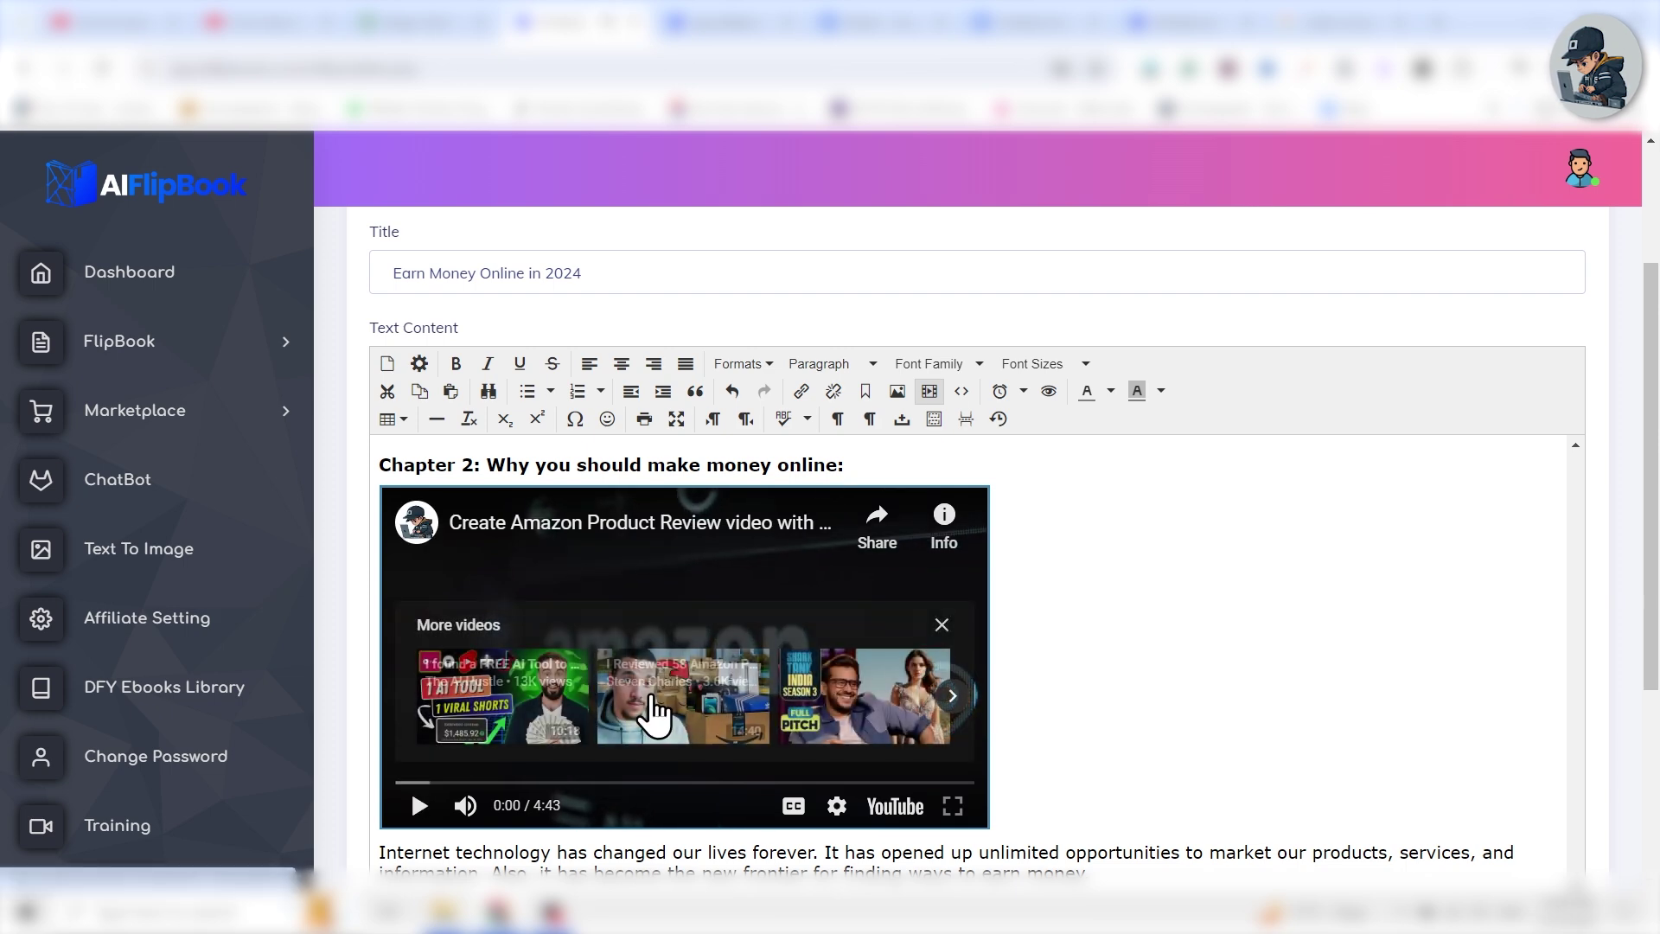
scroll(605, 657, up, 5)
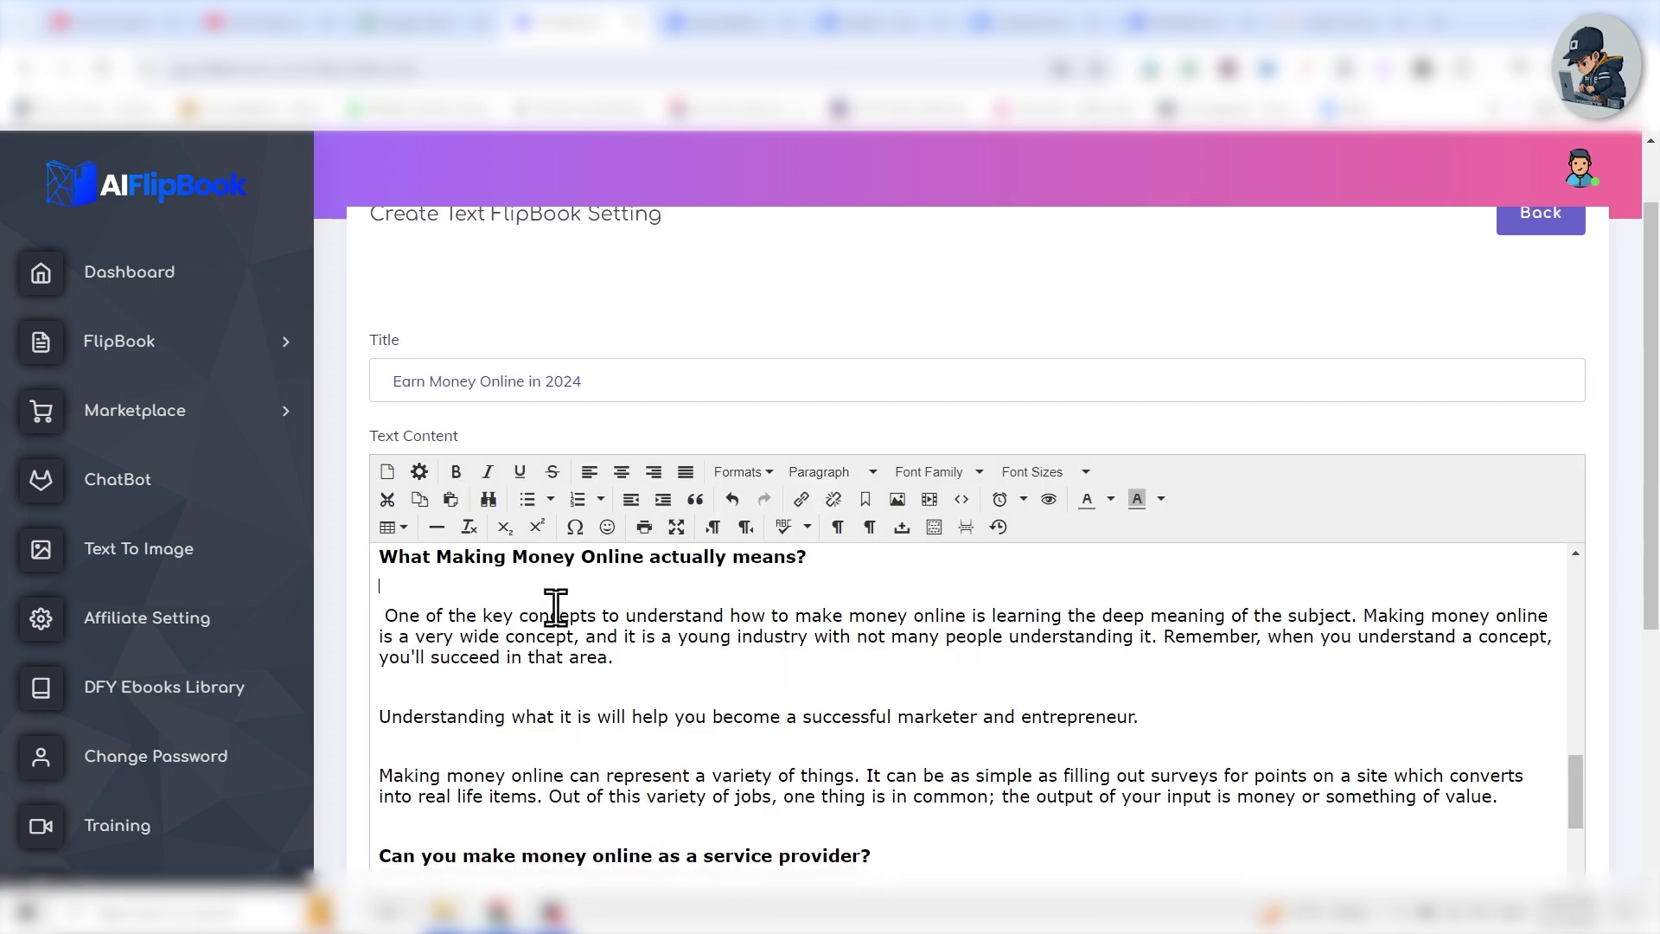
click(804, 502)
text(https://Facebook.c)
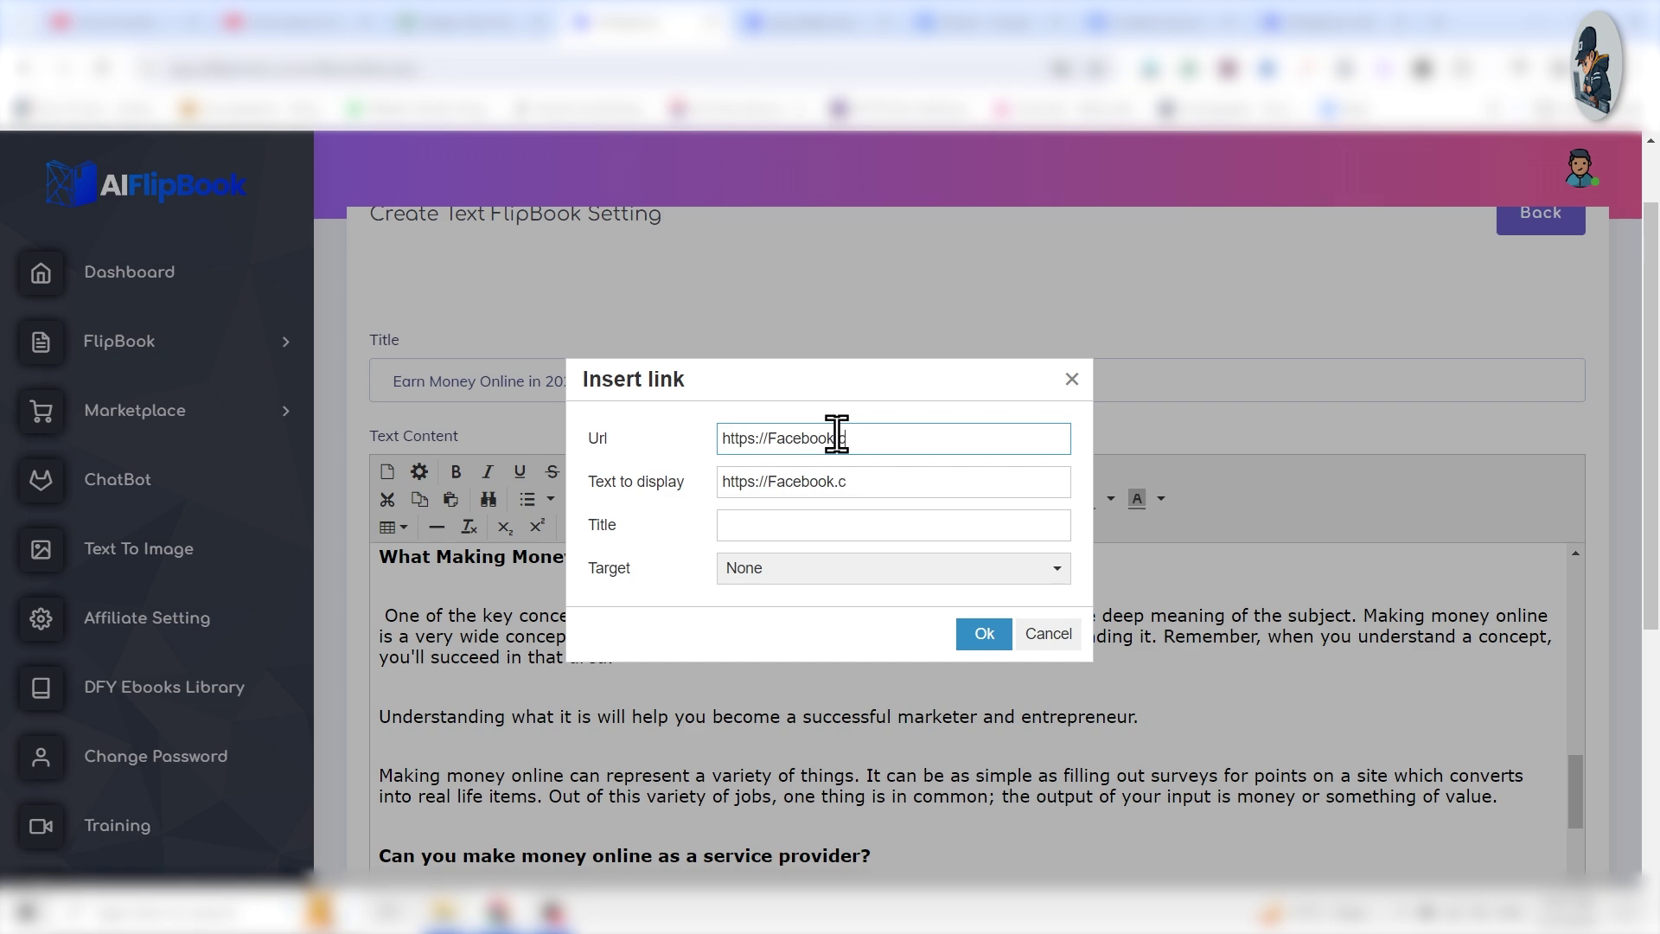
text(om)
click(984, 633)
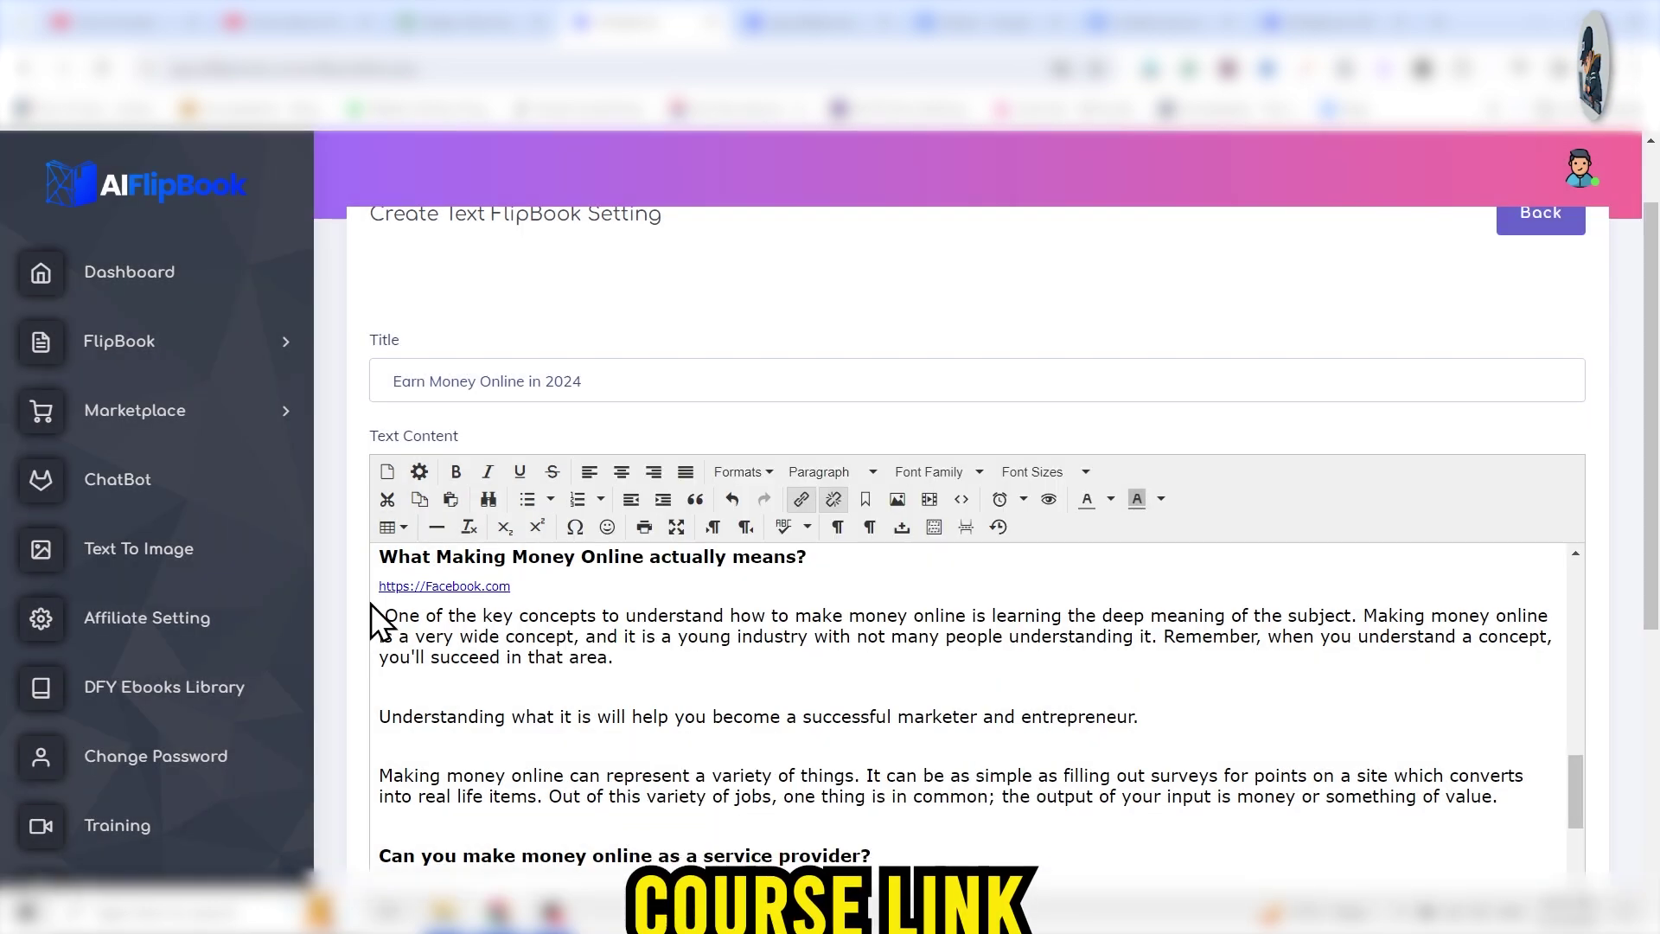
click(1046, 450)
scroll(657, 692, down, 10)
- Submit the 'Earn Money Online in 2024' flipbook, then flip its full-screen preview forward and back
click(420, 736)
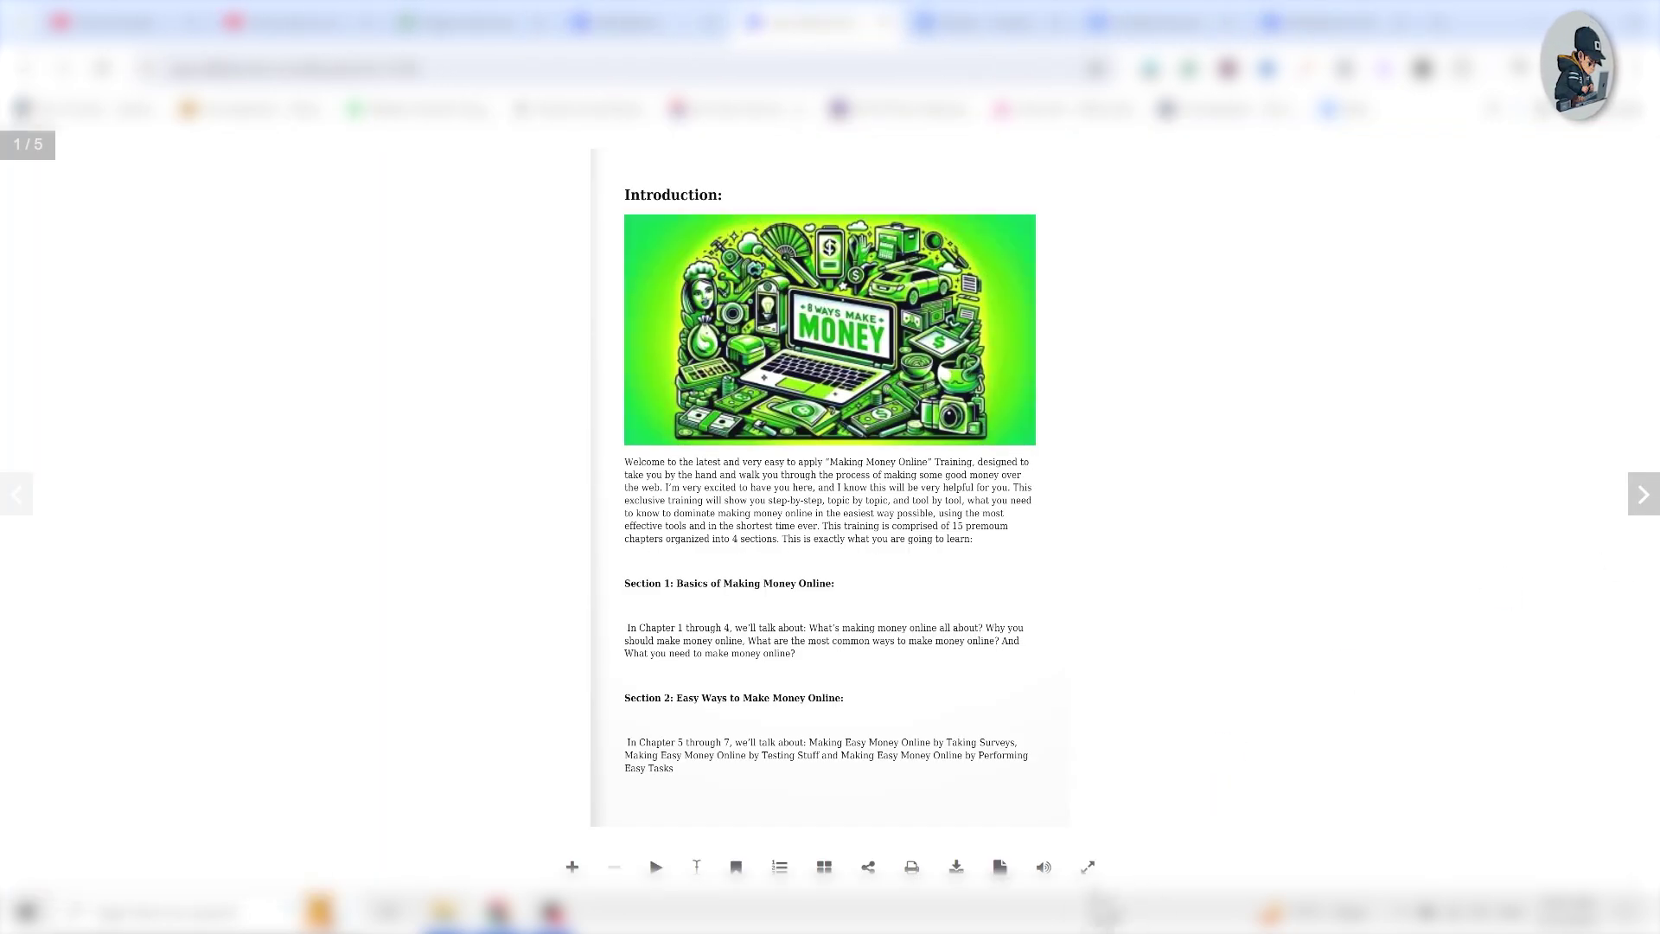
click(1088, 867)
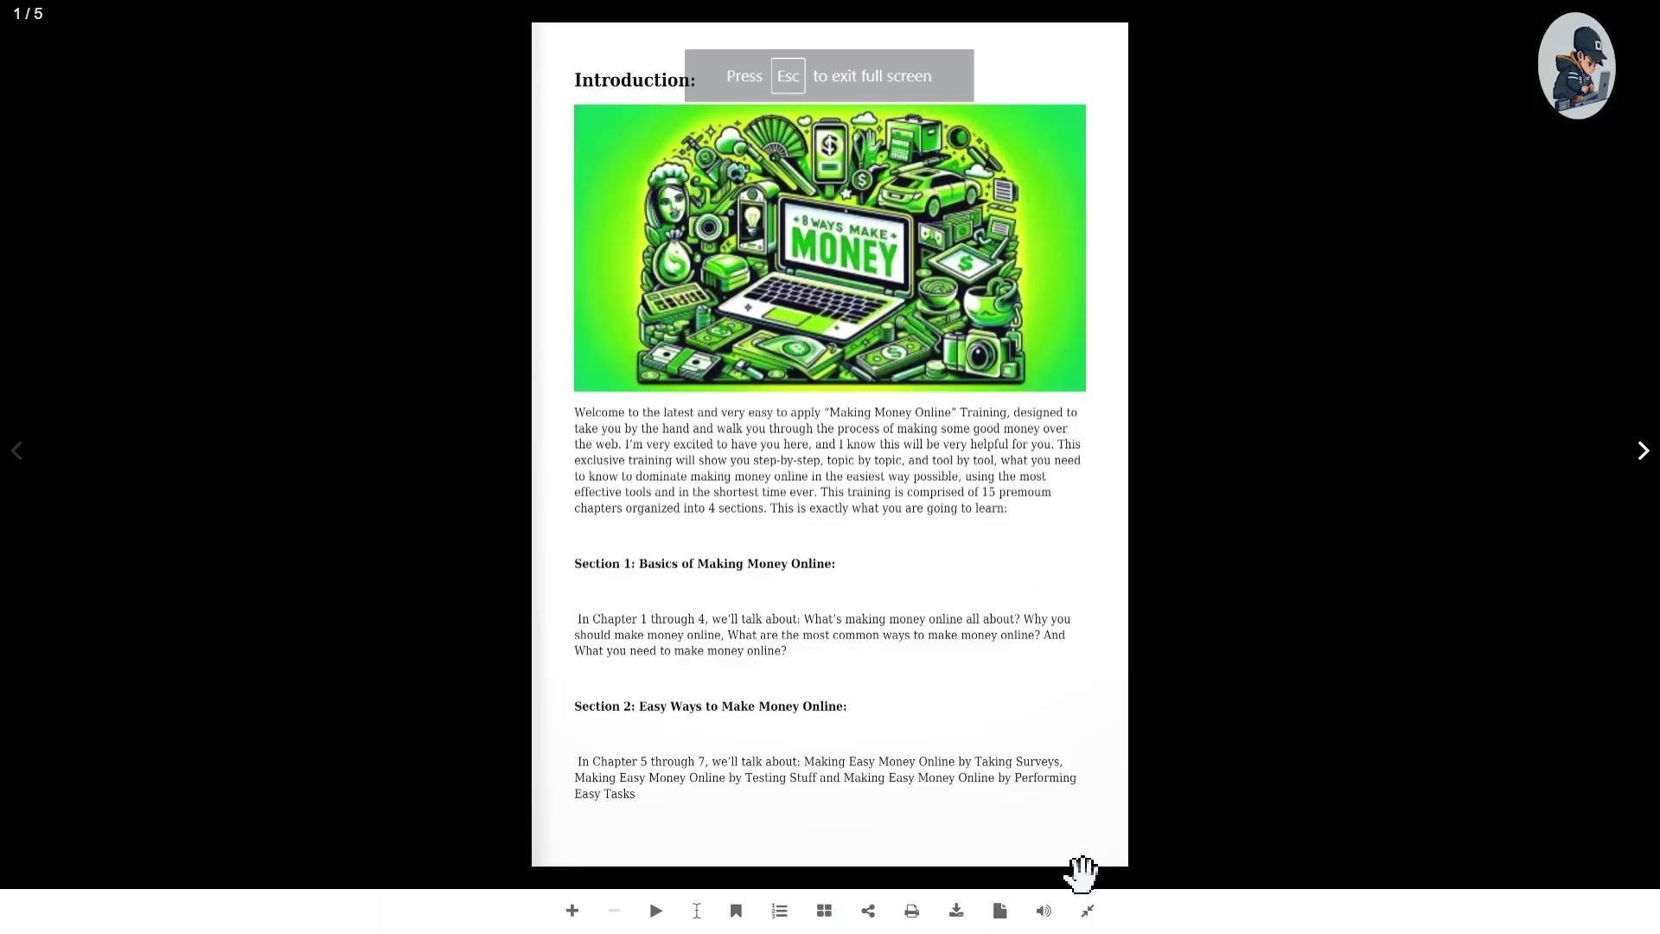
click(1643, 458)
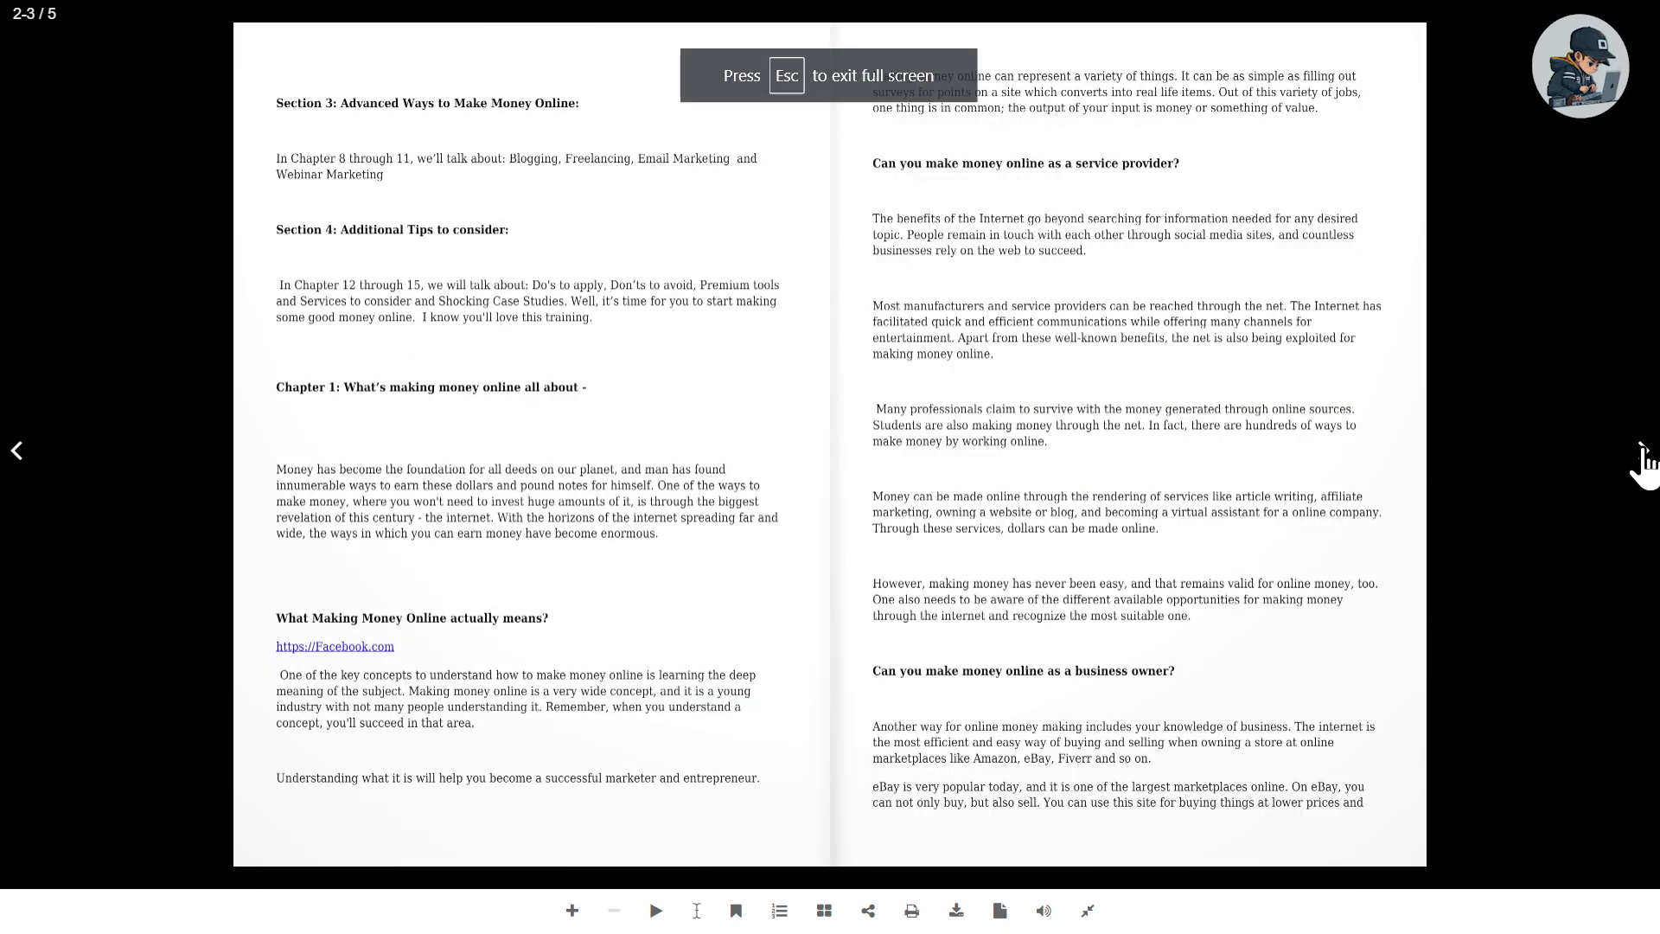
click(1643, 458)
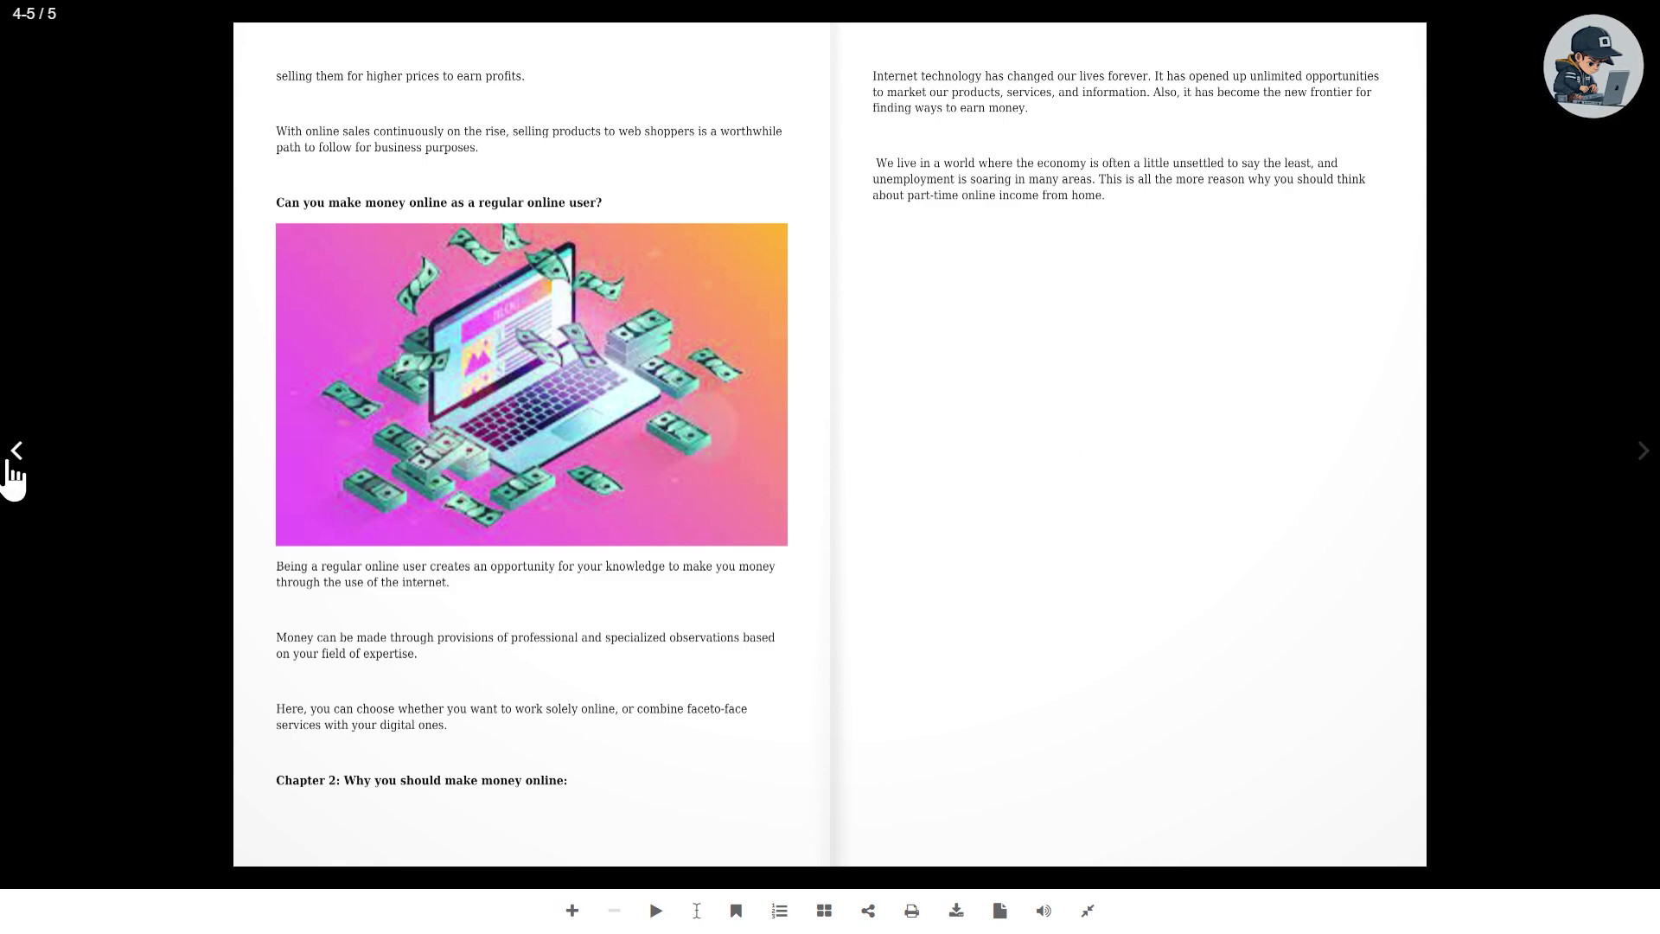
click(10, 467)
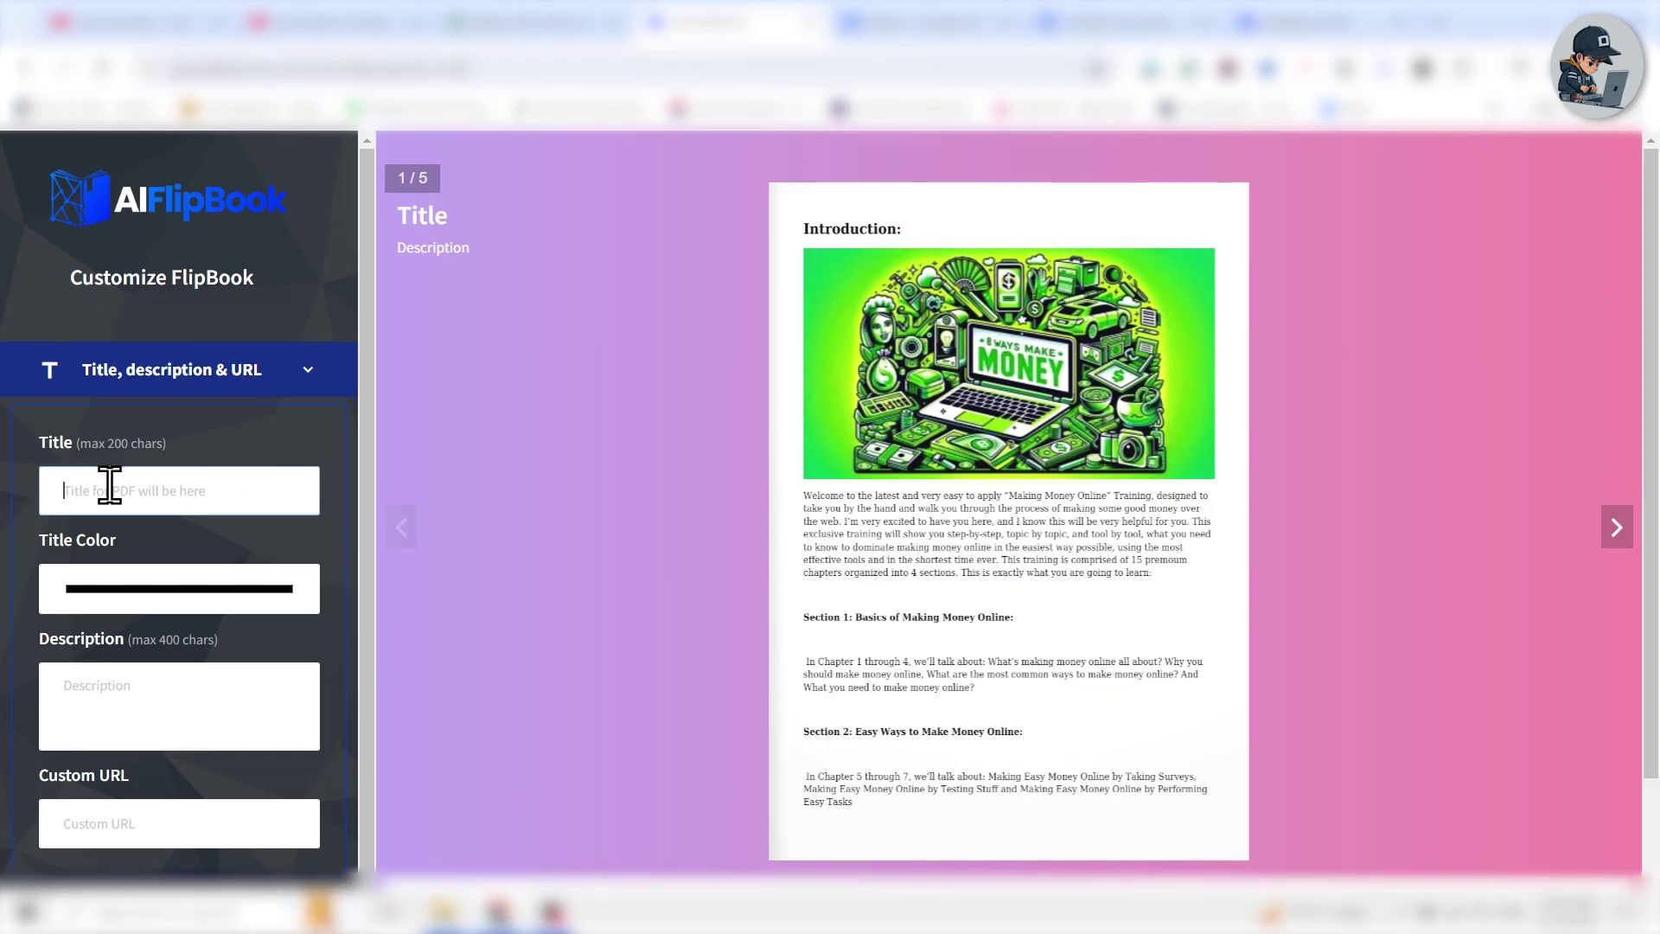
- Scroll the Customize FlipBook screen and go to the Dashboard listing the four flipbooks
scroll(251, 519, down, 2)
scroll(204, 574, down, 2)
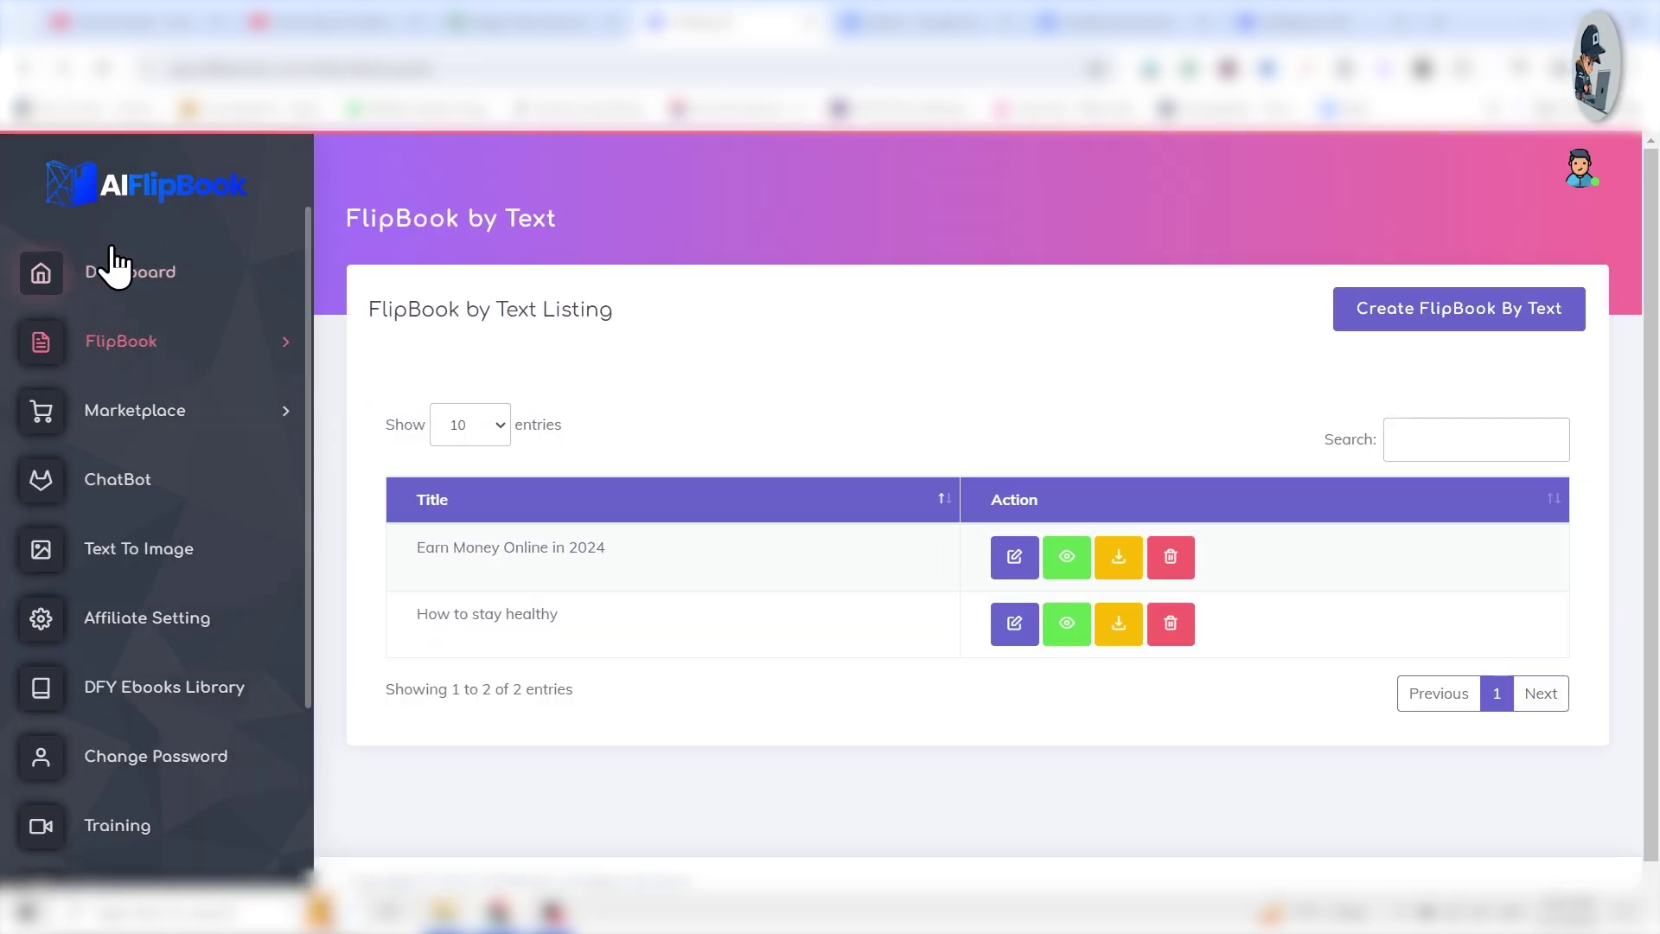
click(26, 264)
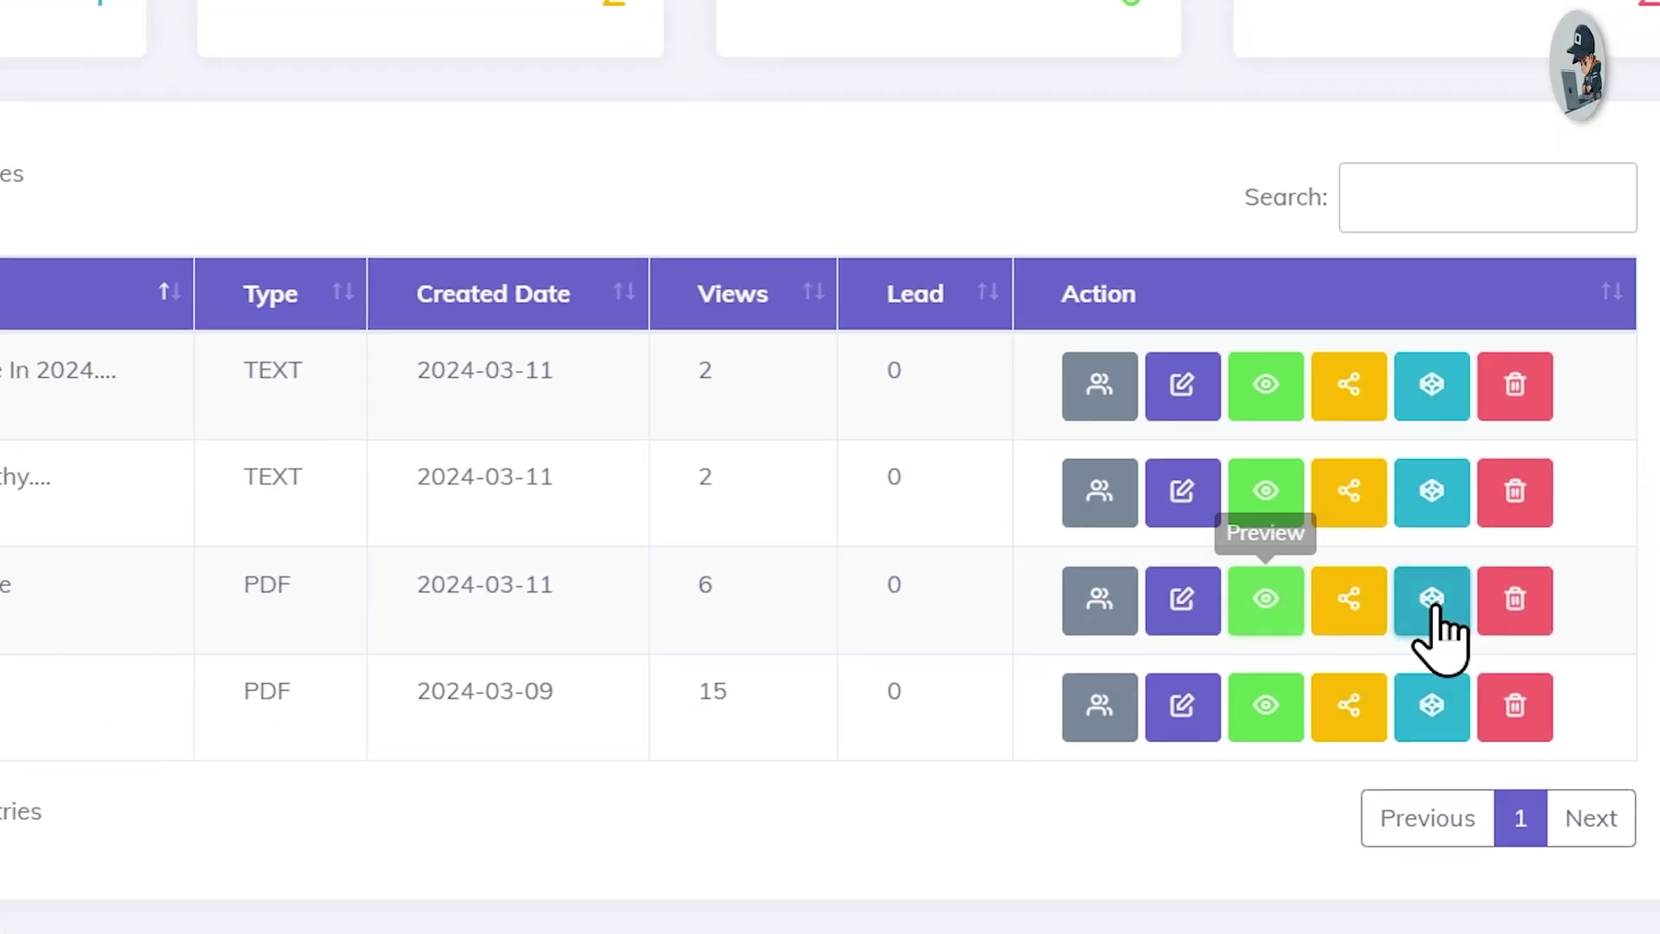
- Open the Make Money Online row's Embed modal and select its iframe code
click(1432, 609)
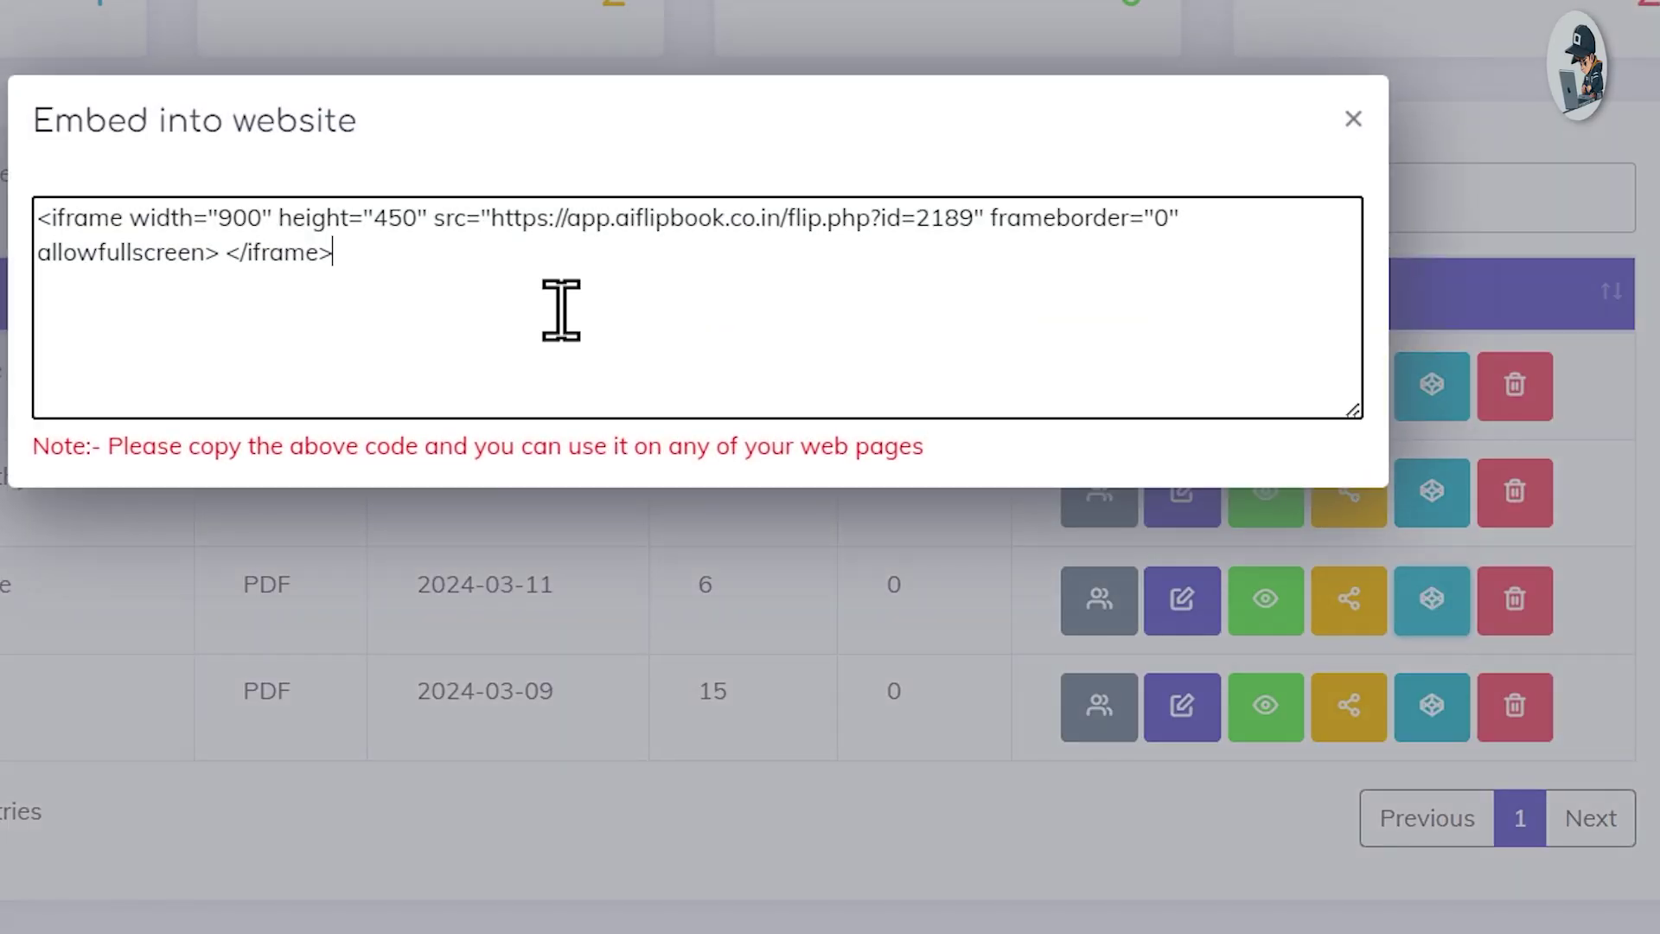
key(ctrl+a)
key(ctrl+c)
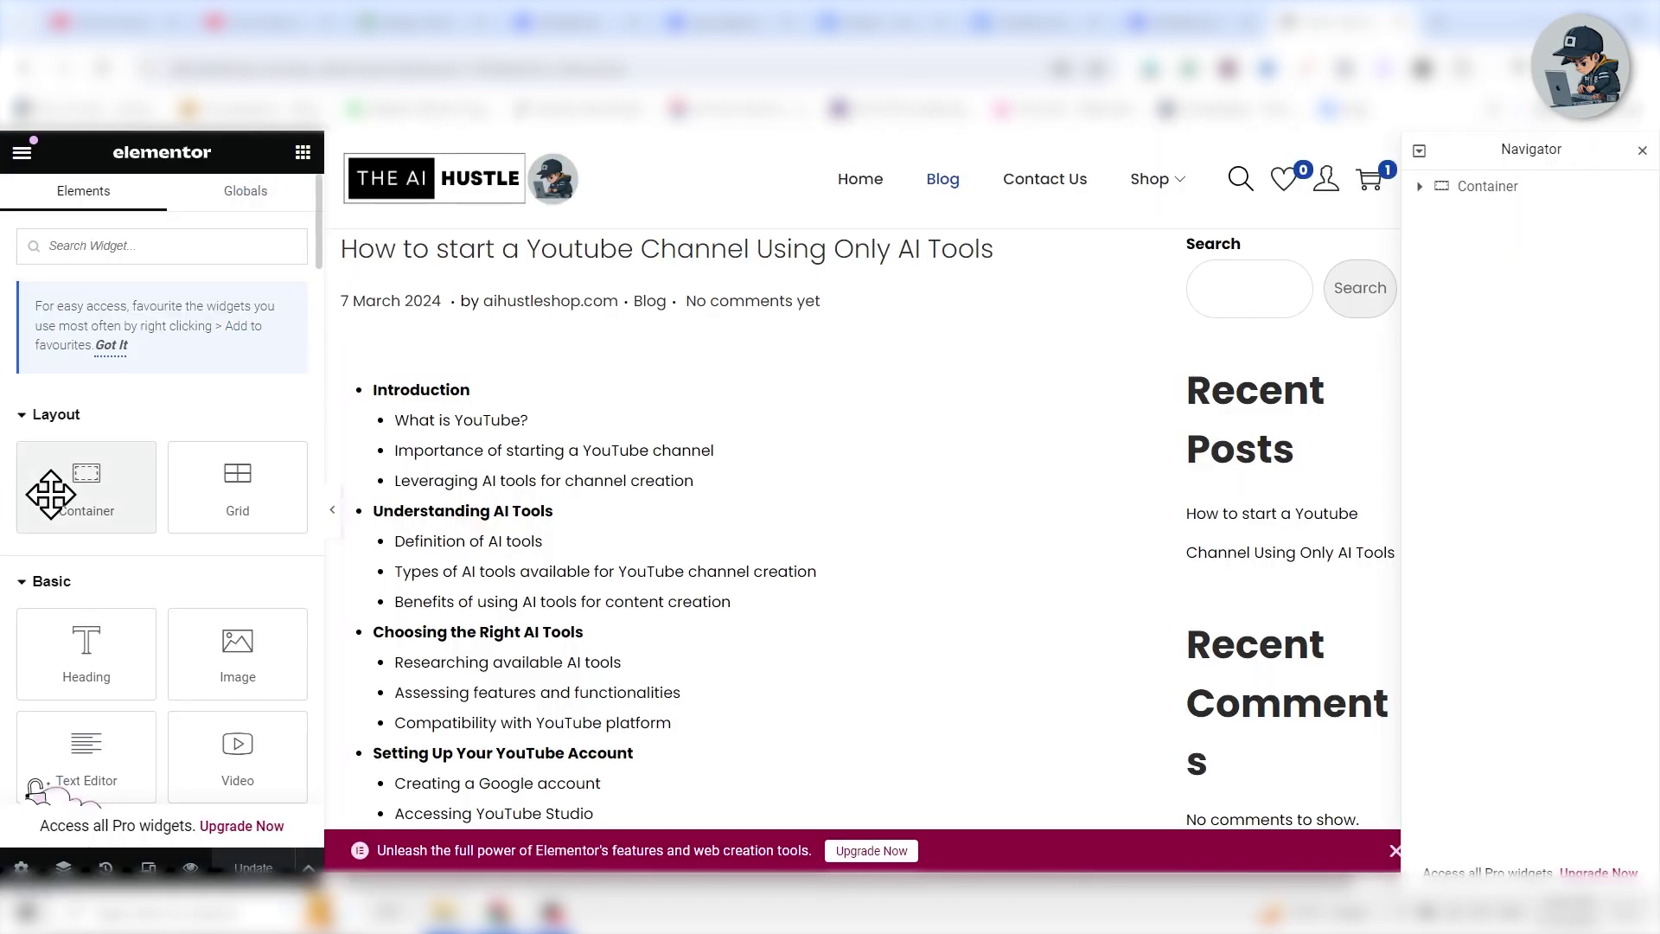
- Add a container above Introduction and drop in an HTML widget found by searching 'code'
drag(50, 493, 730, 380)
click(302, 152)
click(139, 245)
text(code)
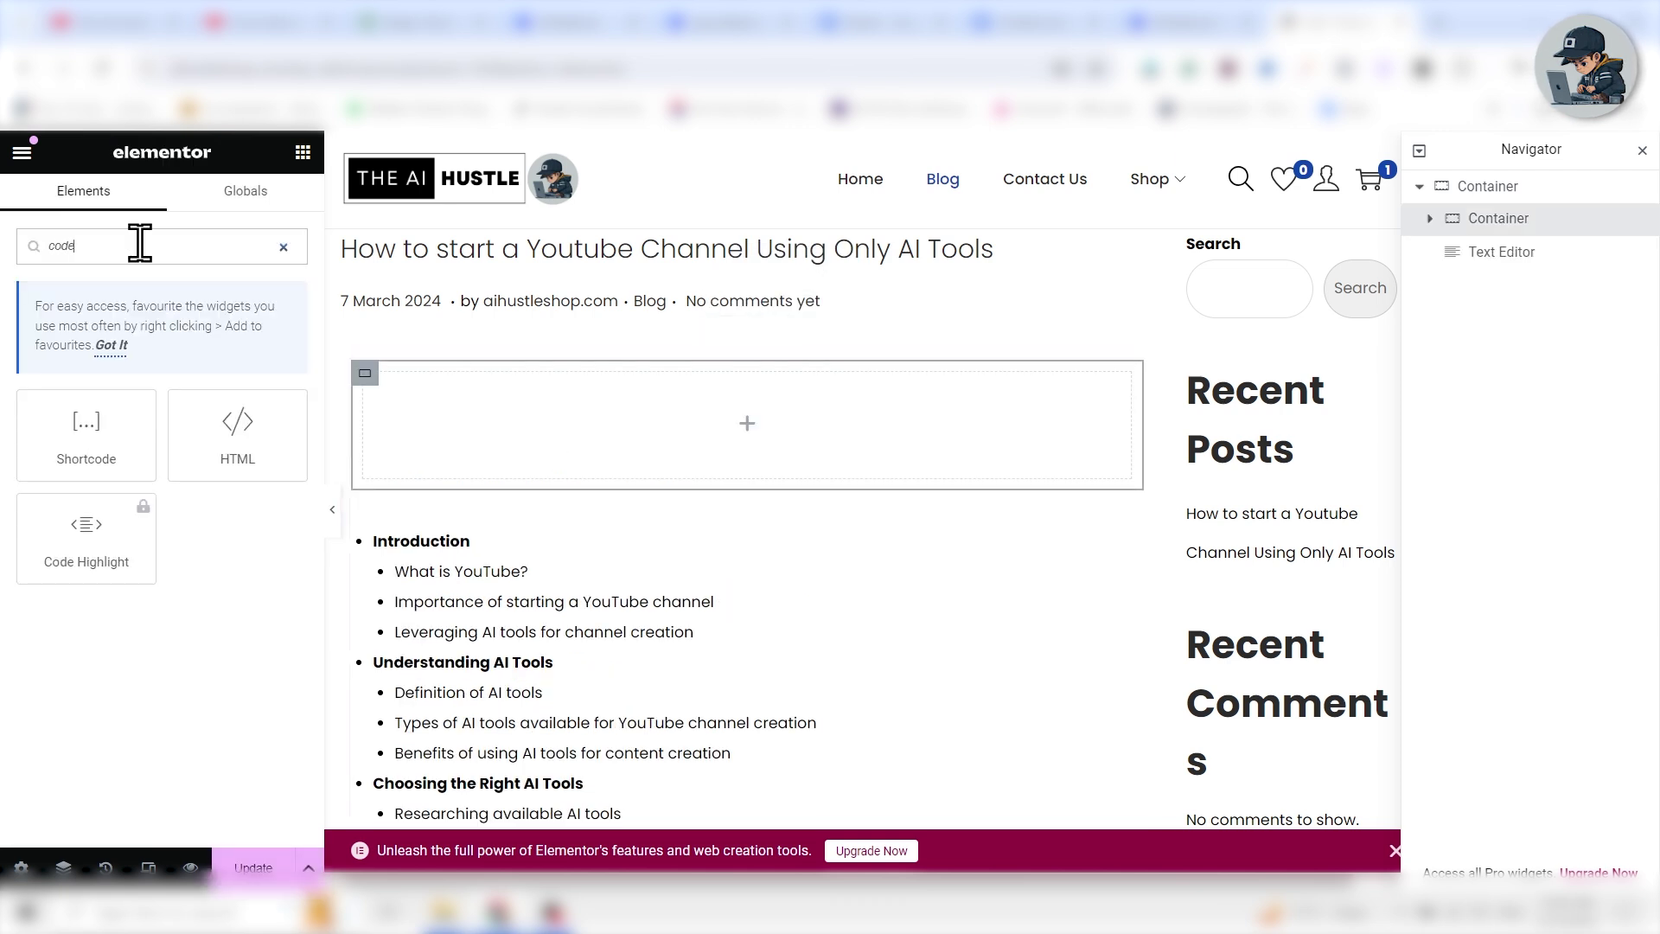
drag(238, 432, 731, 432)
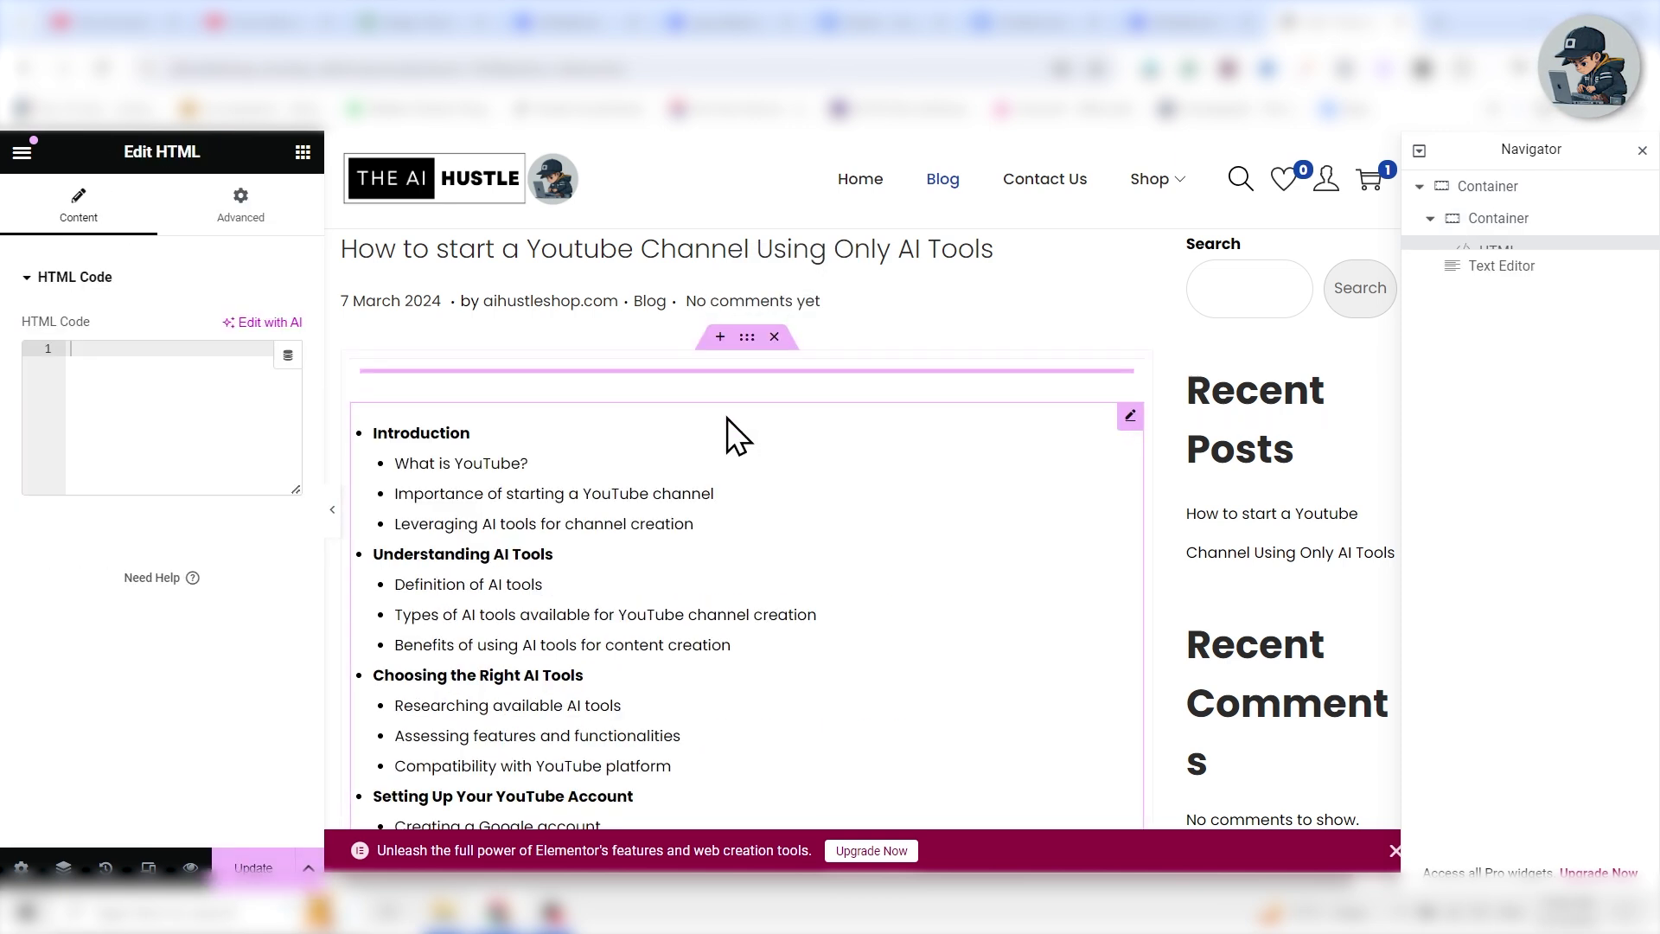
- Paste the flipbook iframe into the HTML widget and turn its pages in the live post
click(149, 430)
key(ctrl+v)
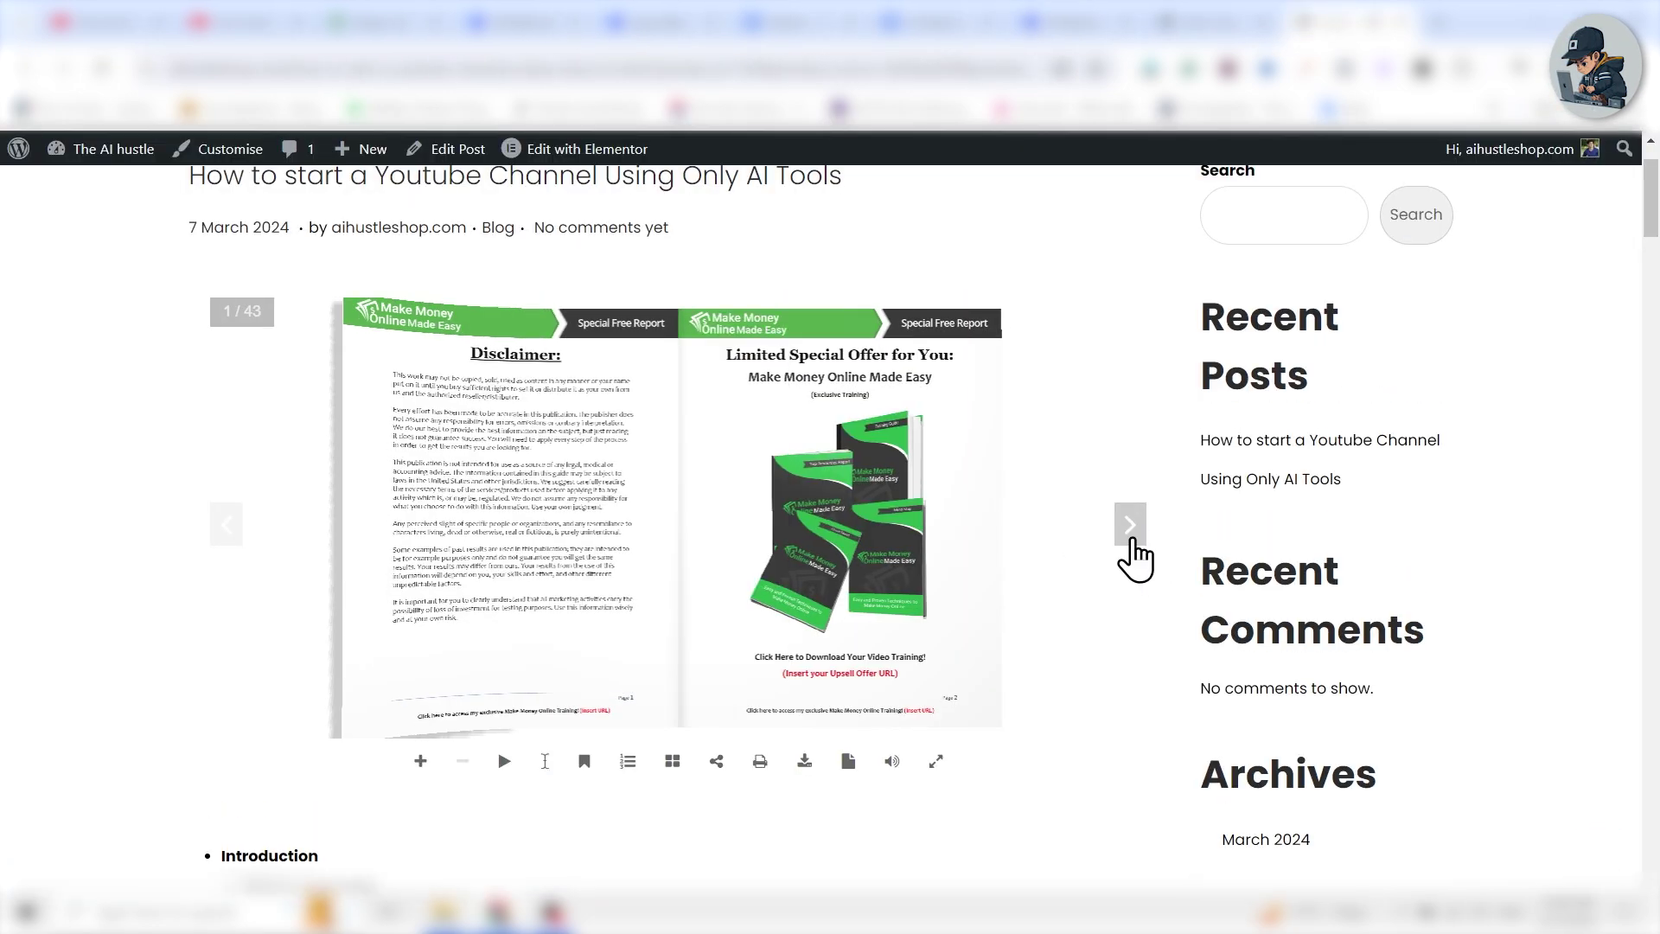
click(1134, 542)
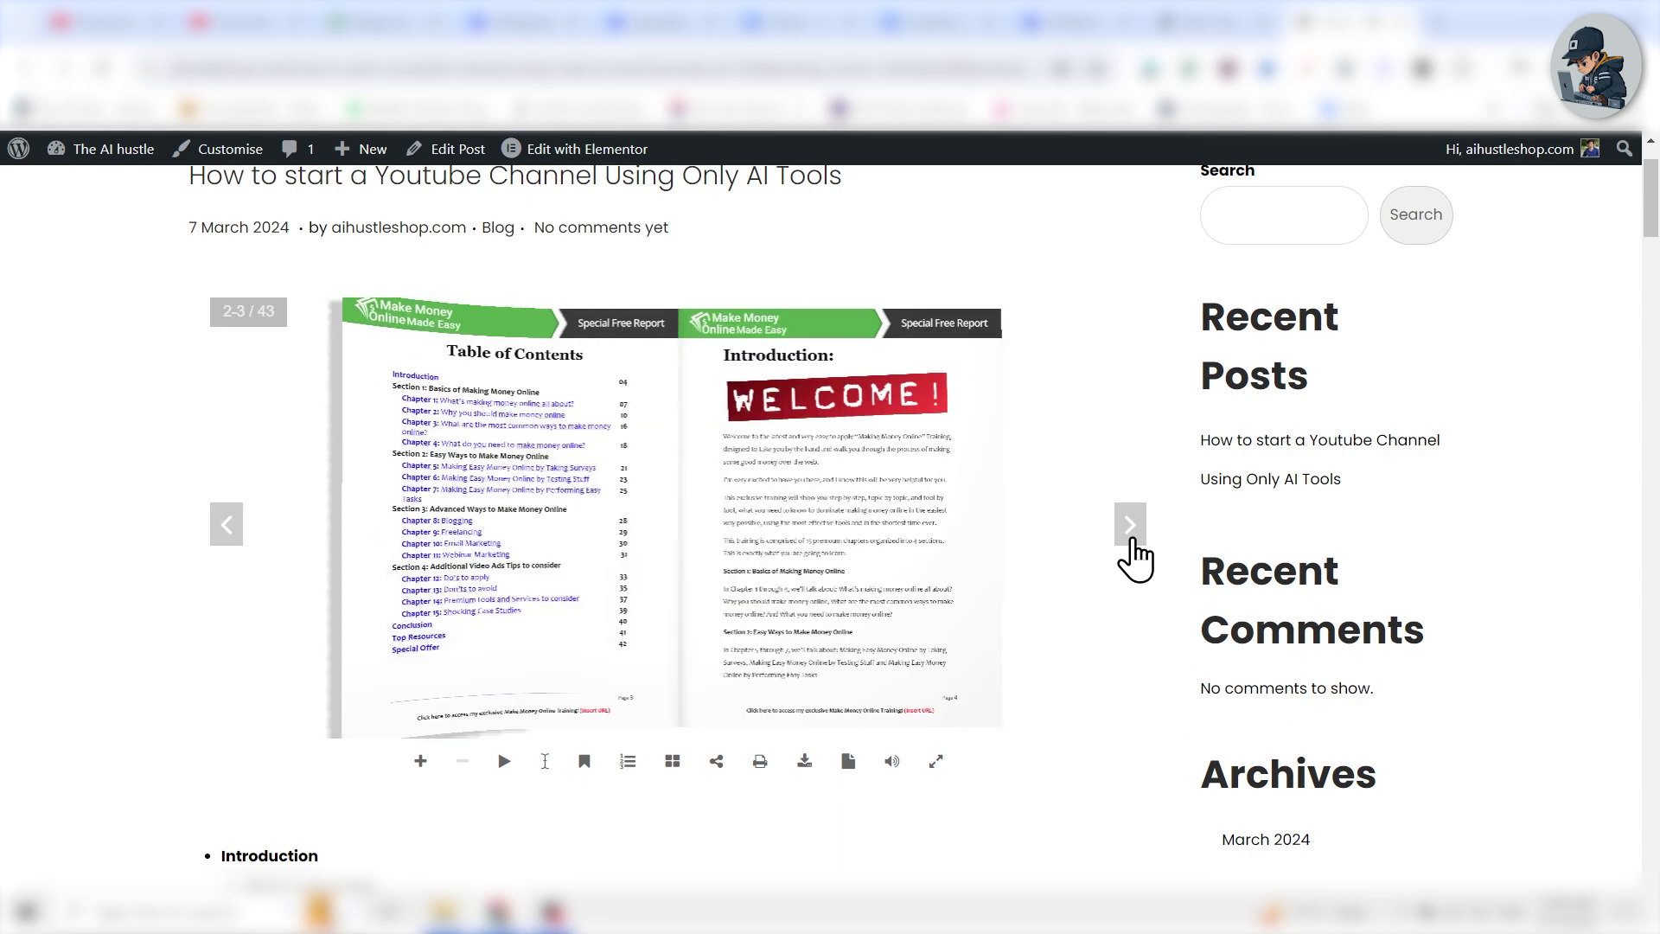
click(1133, 542)
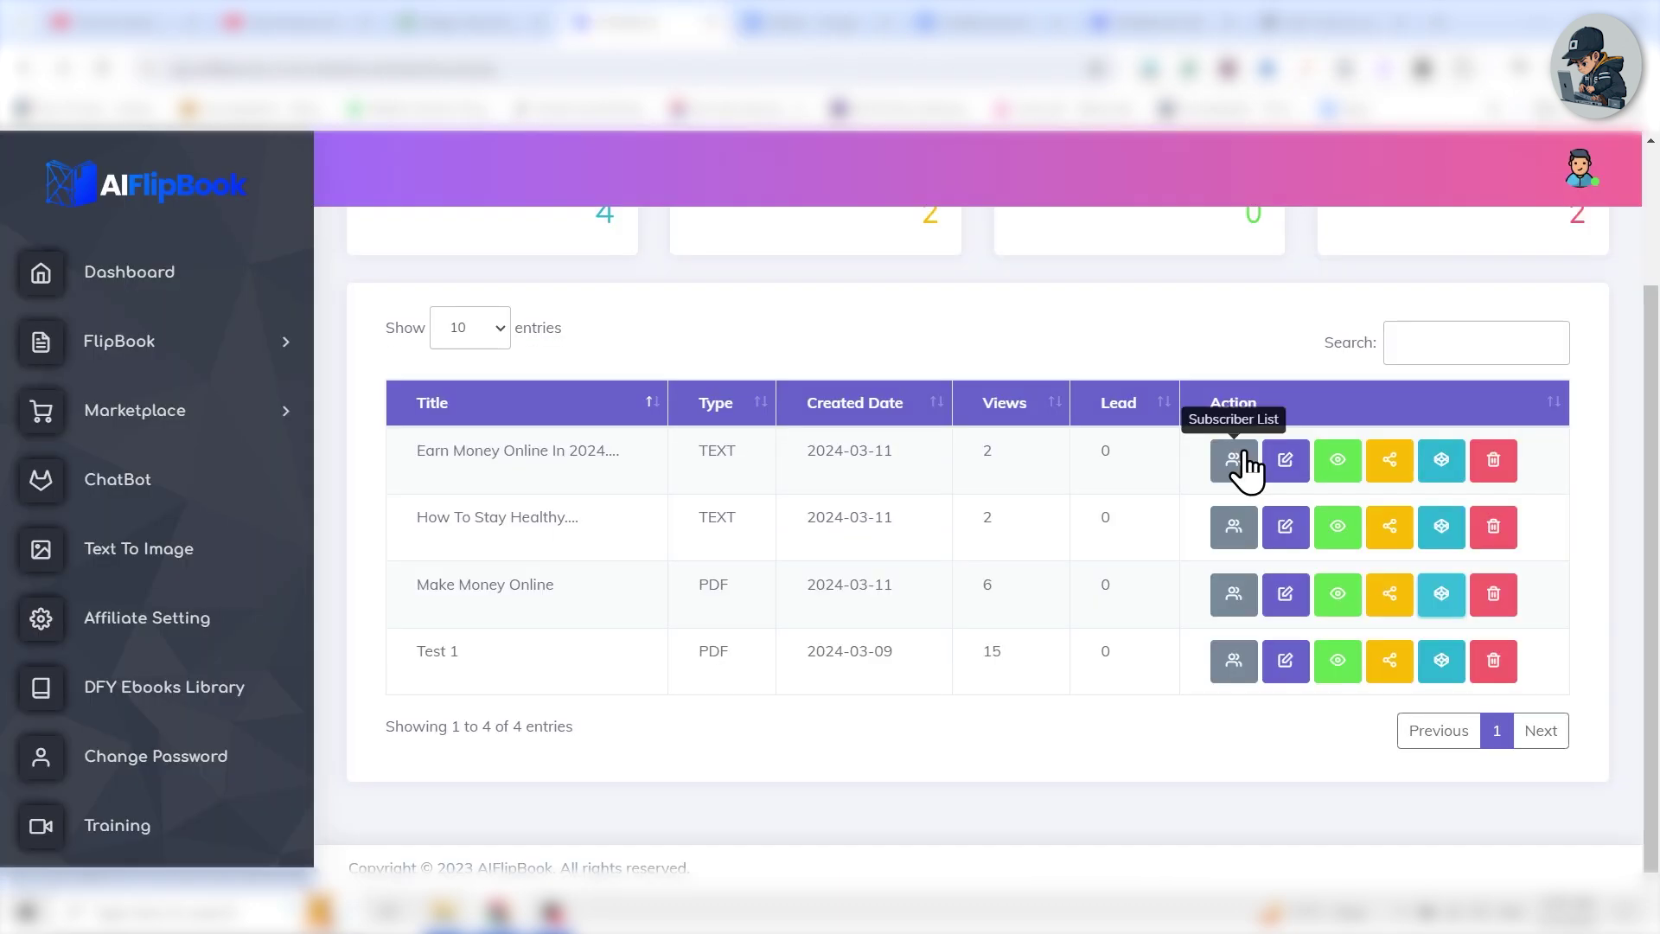
scroll(138, 393, down, 1)
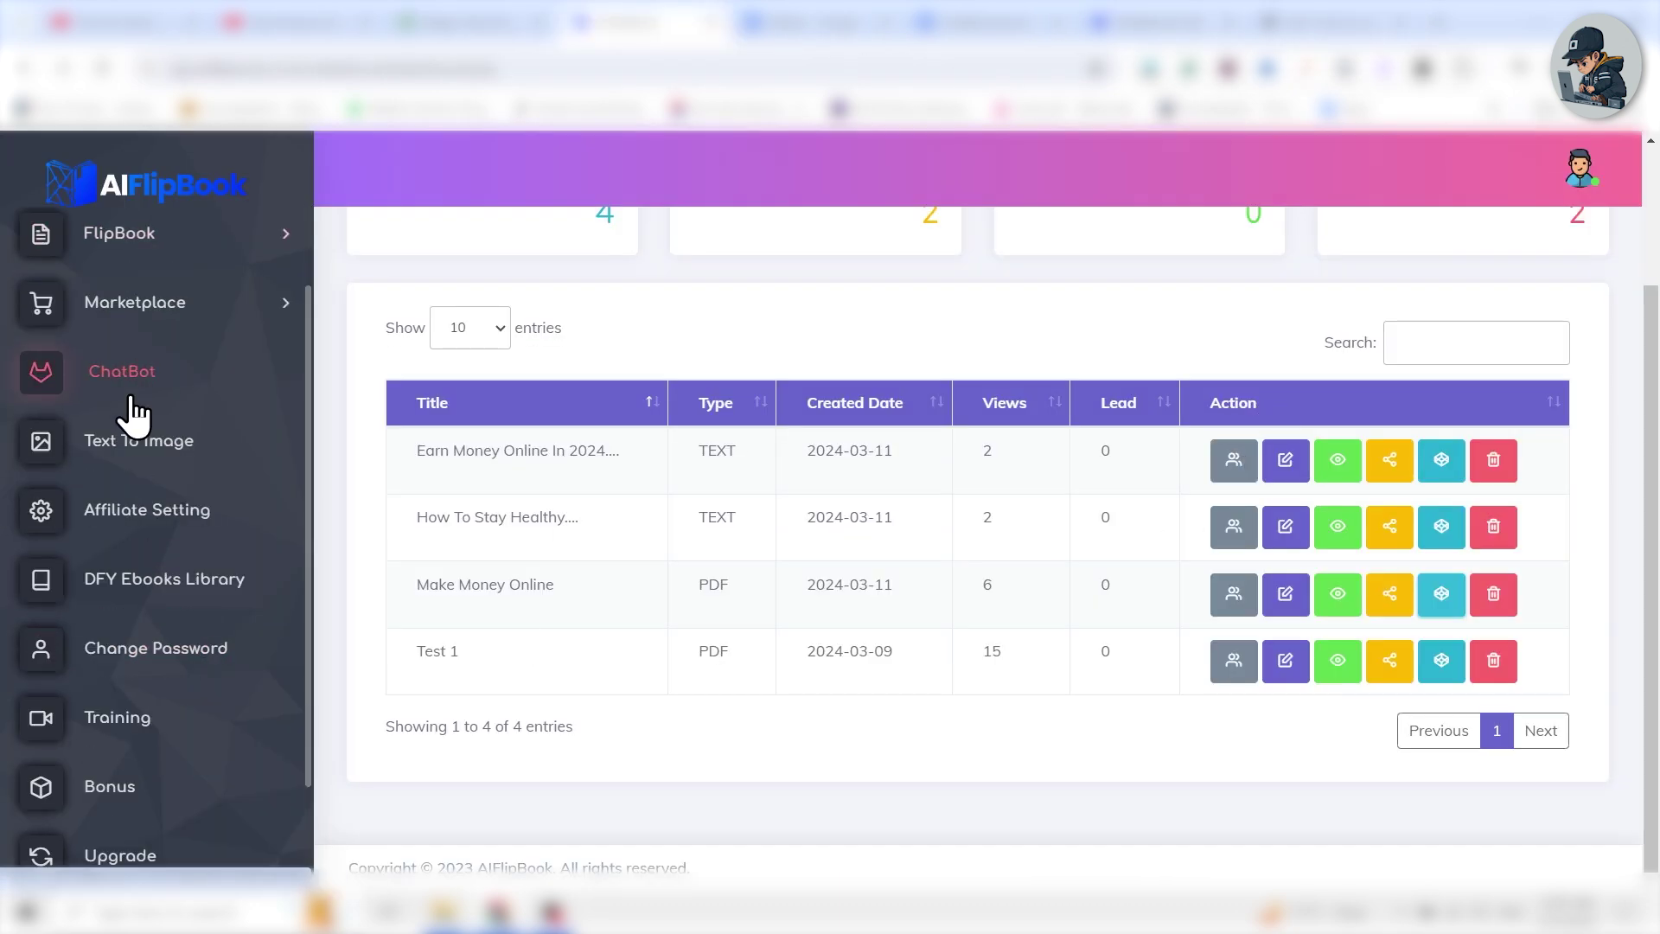
scroll(160, 545, down, 2)
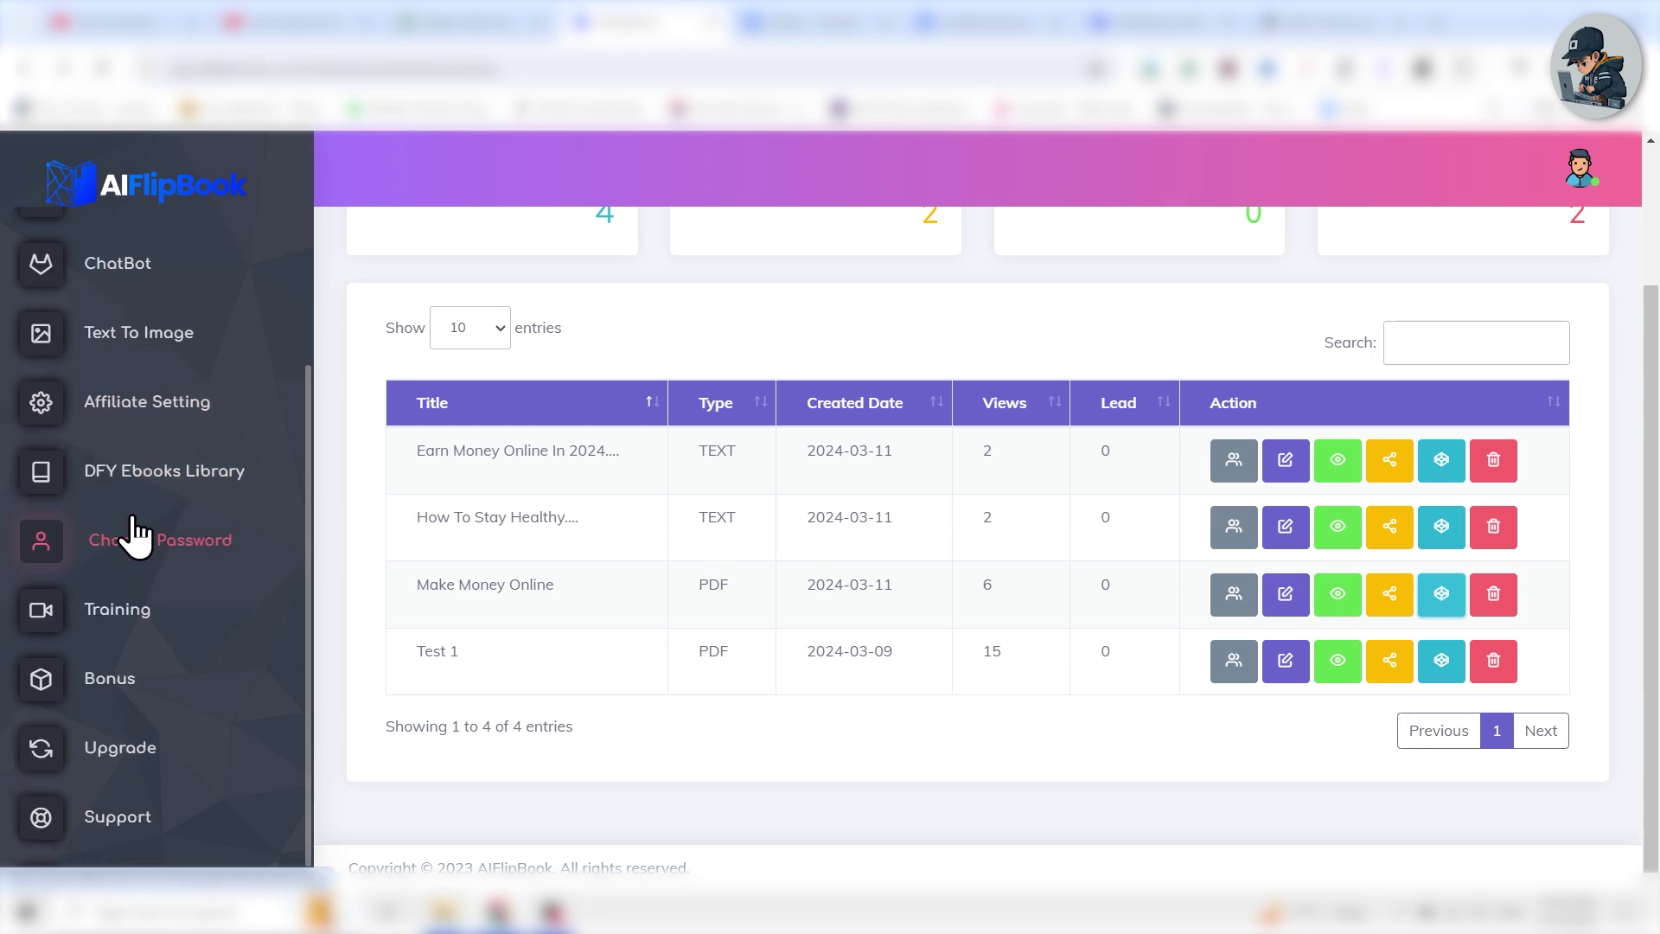